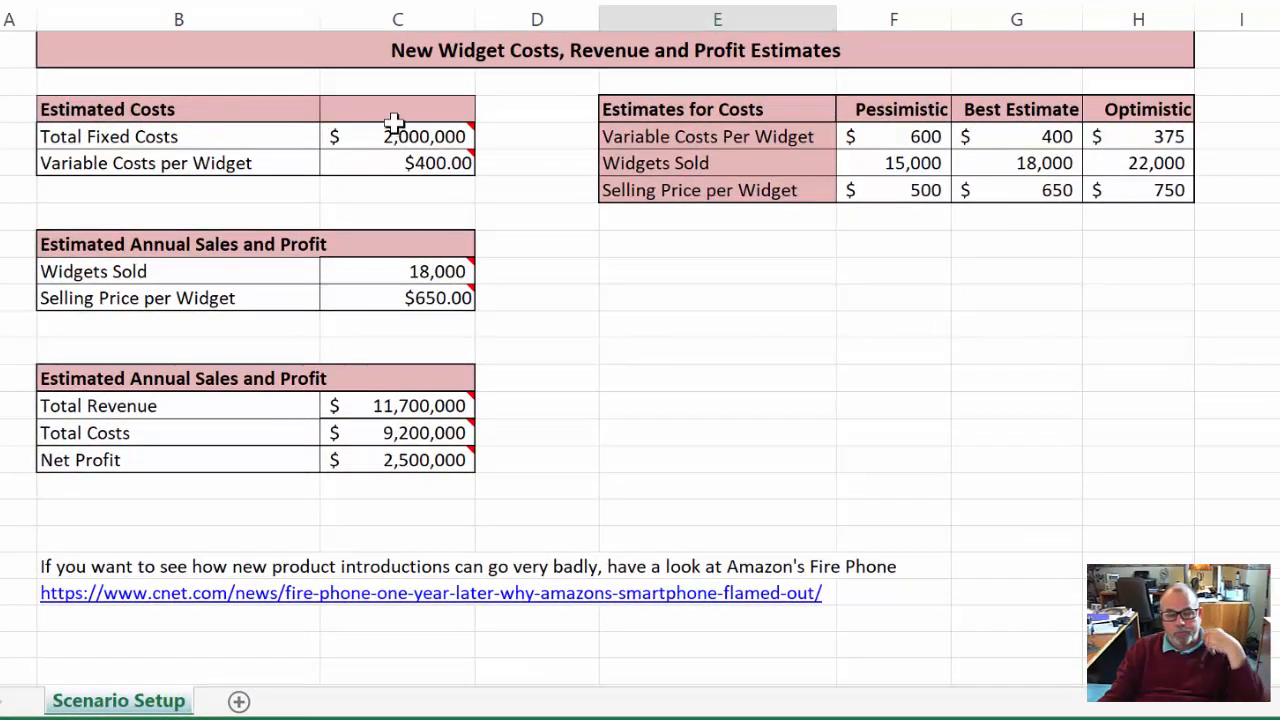
- Examine the Pessimistic, Best Estimate and Optimistic headings of the cost estimates table and the sheet's overall layout
left_click(400, 160)
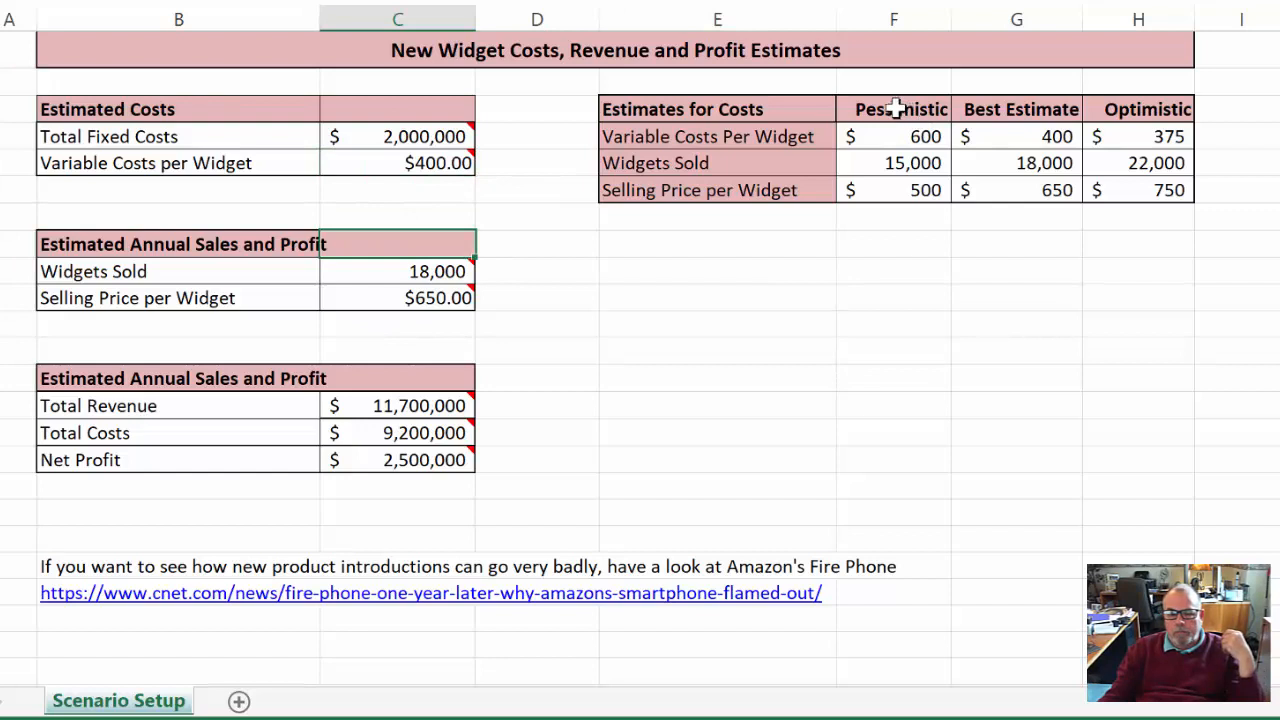
left_click_drag(898, 108, 1130, 98)
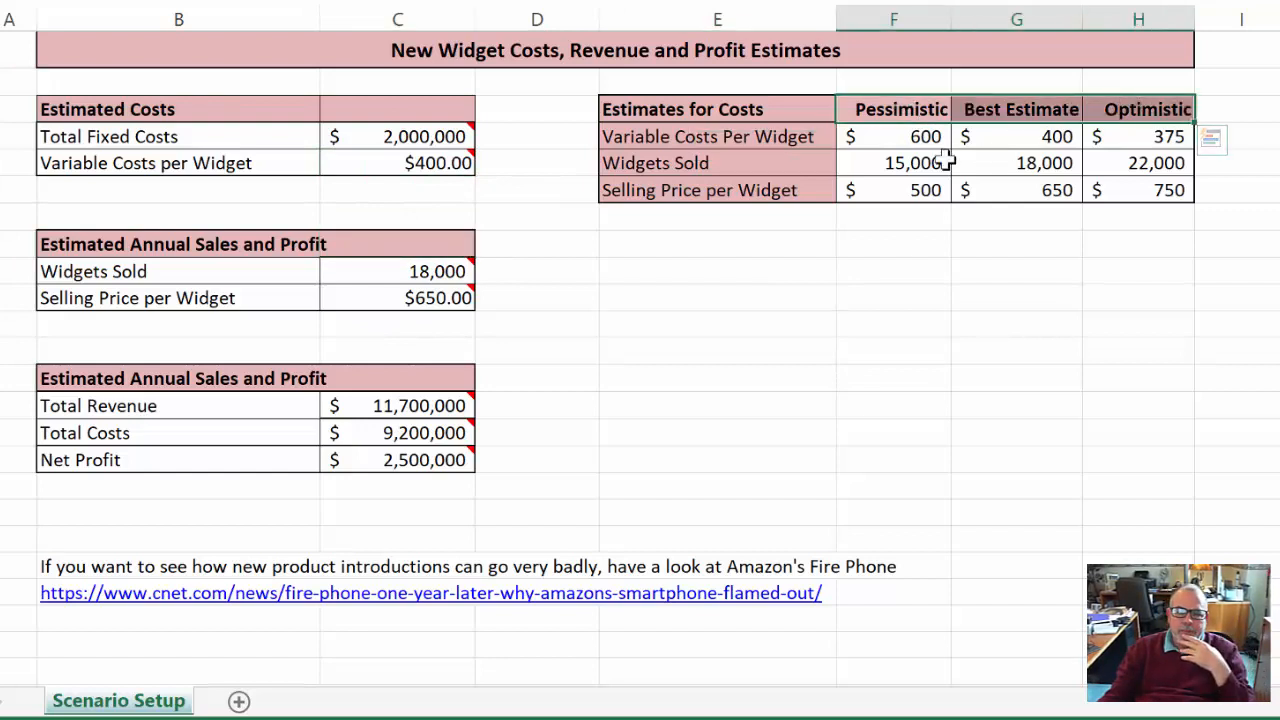
left_click(770, 287)
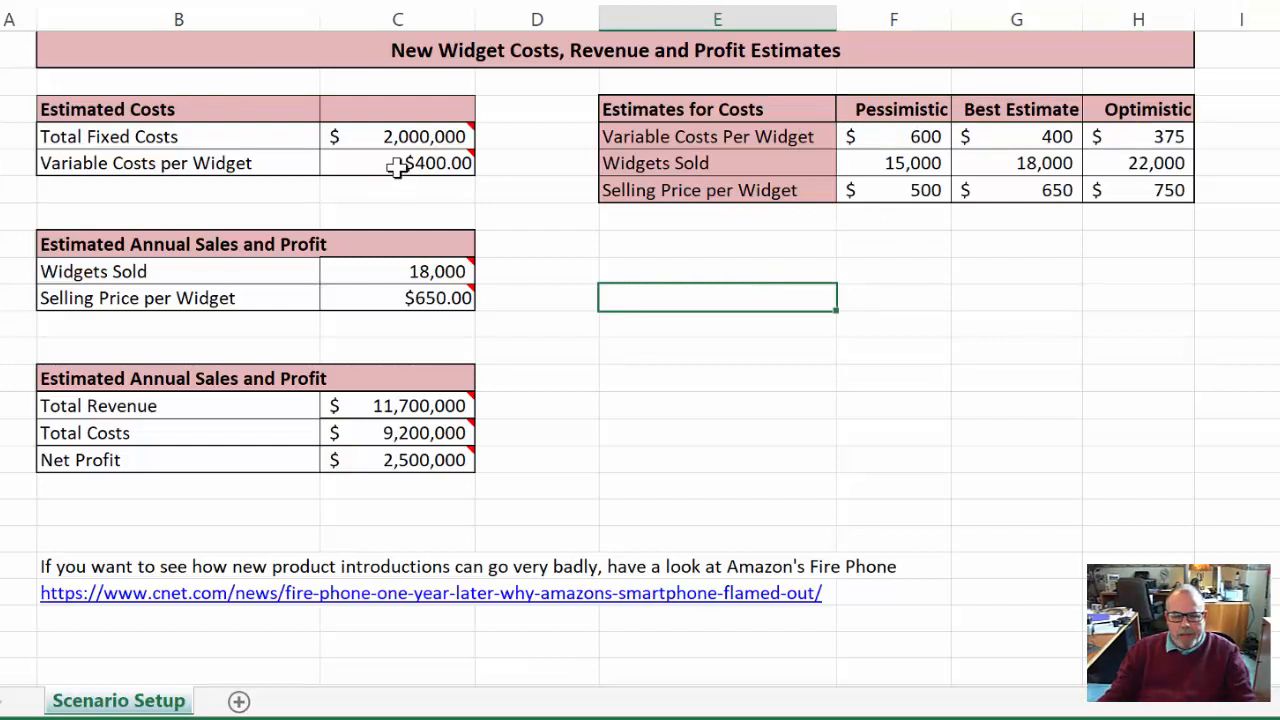
left_click(398, 50)
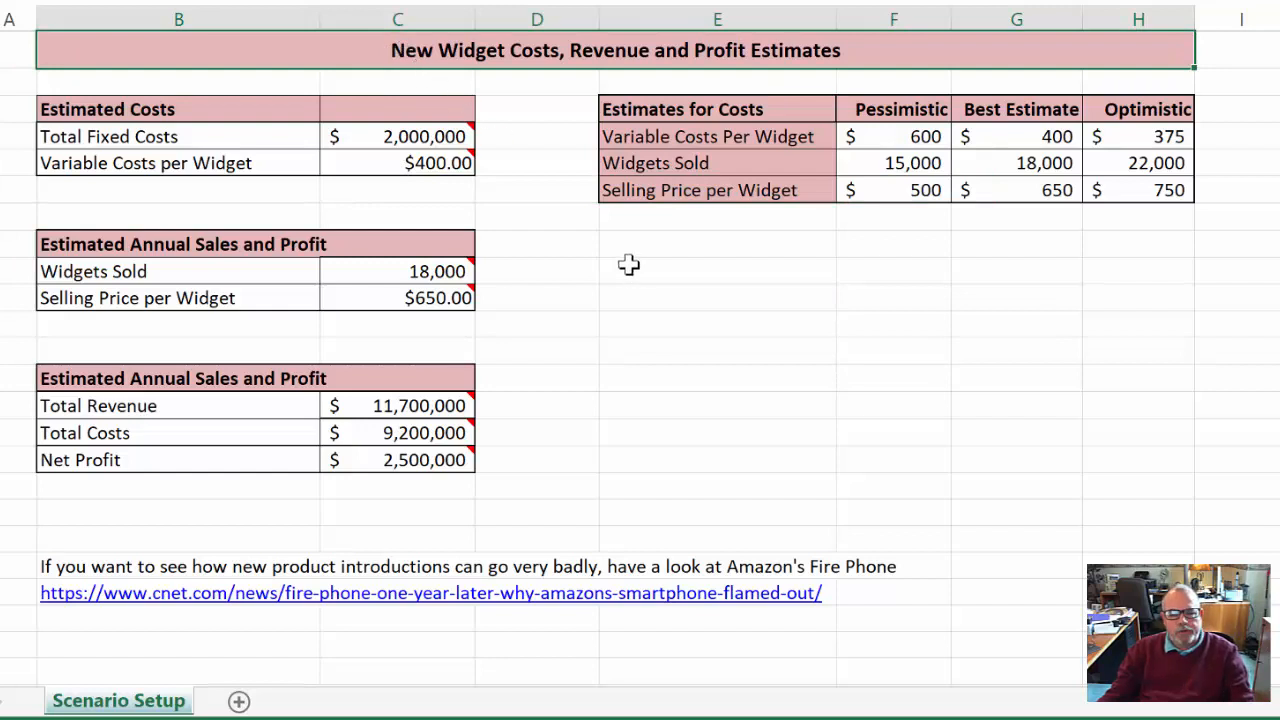
- Read the cell comments explaining the fixed costs, variable costs, widgets sold and selling price inputs
mouse_move(378, 138)
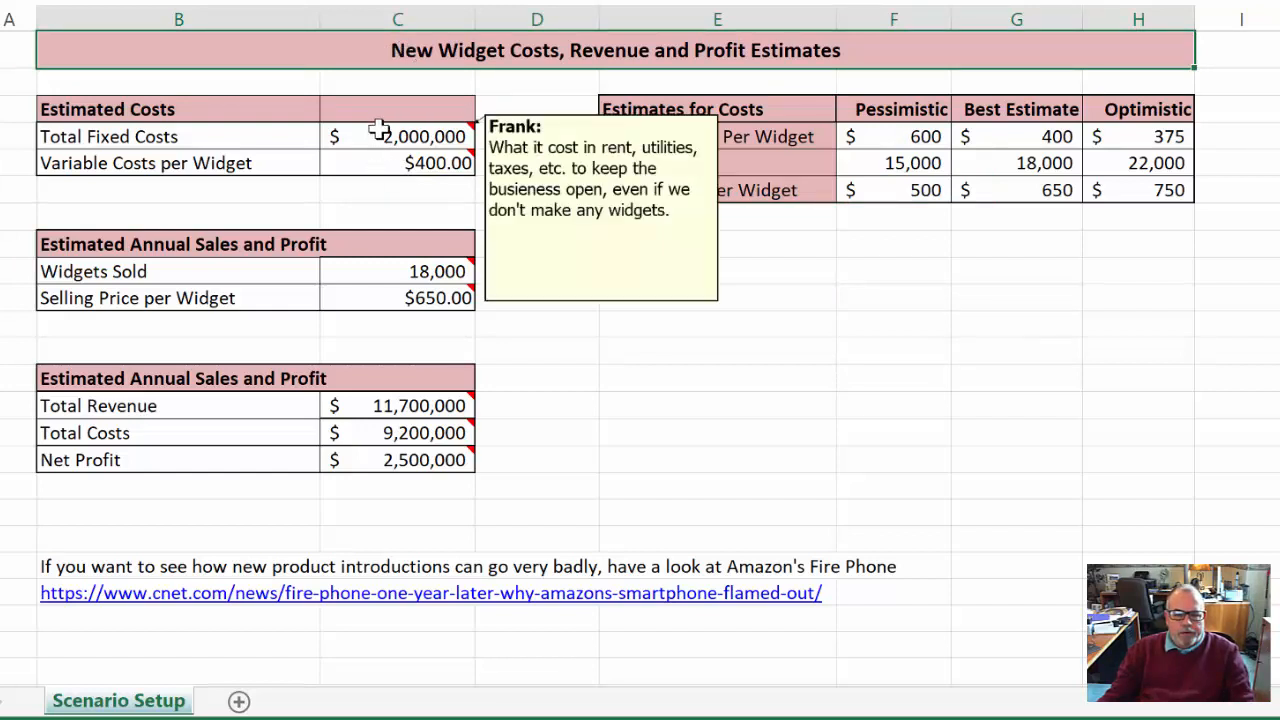
left_click(378, 163)
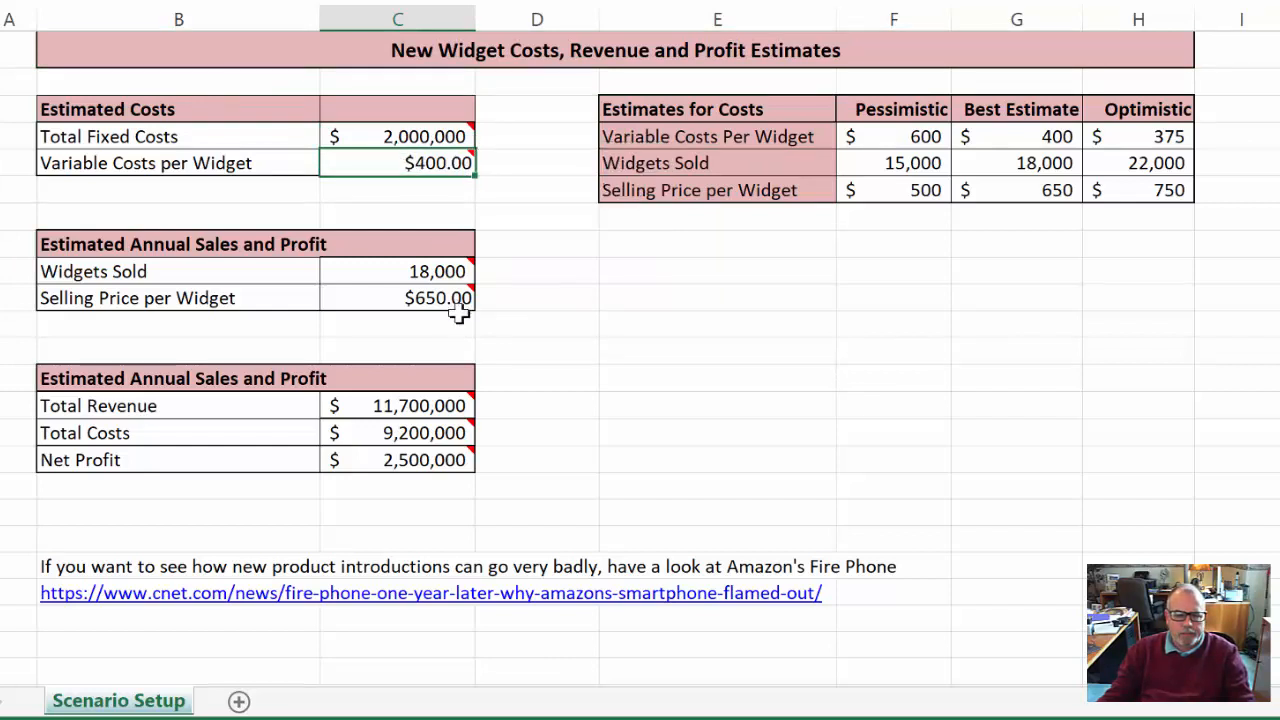
mouse_move(390, 279)
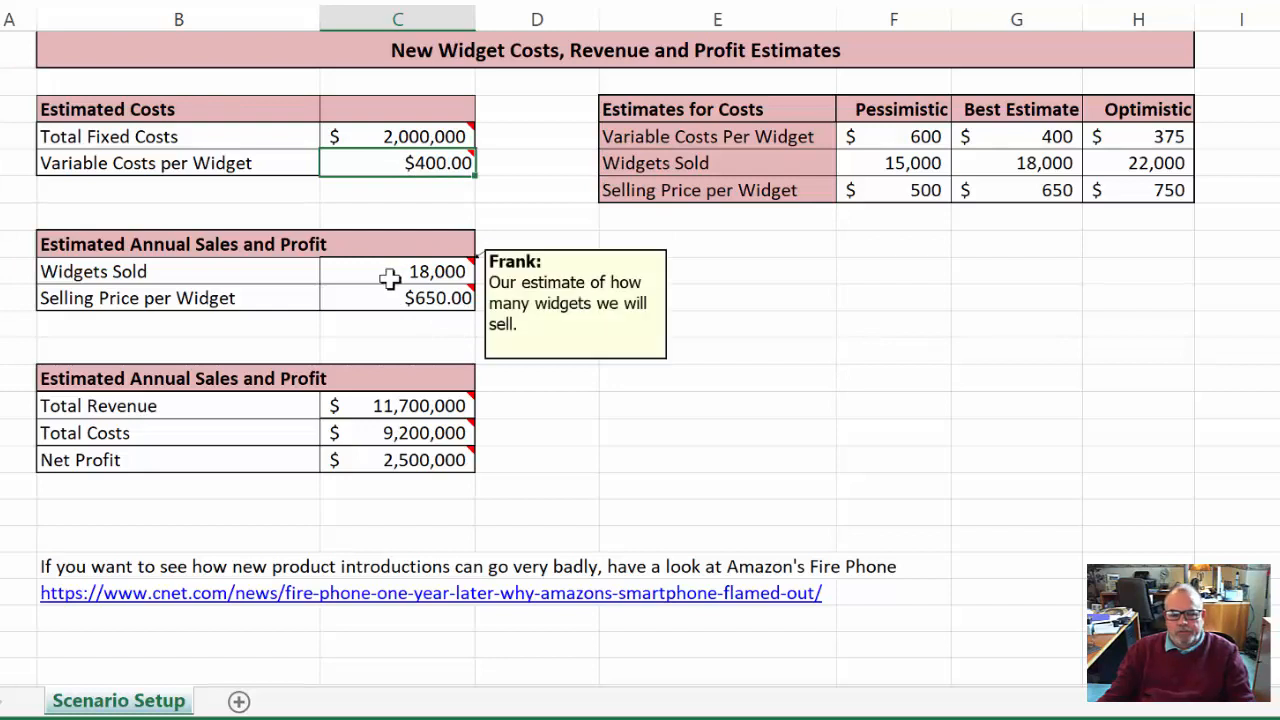
left_click(390, 302)
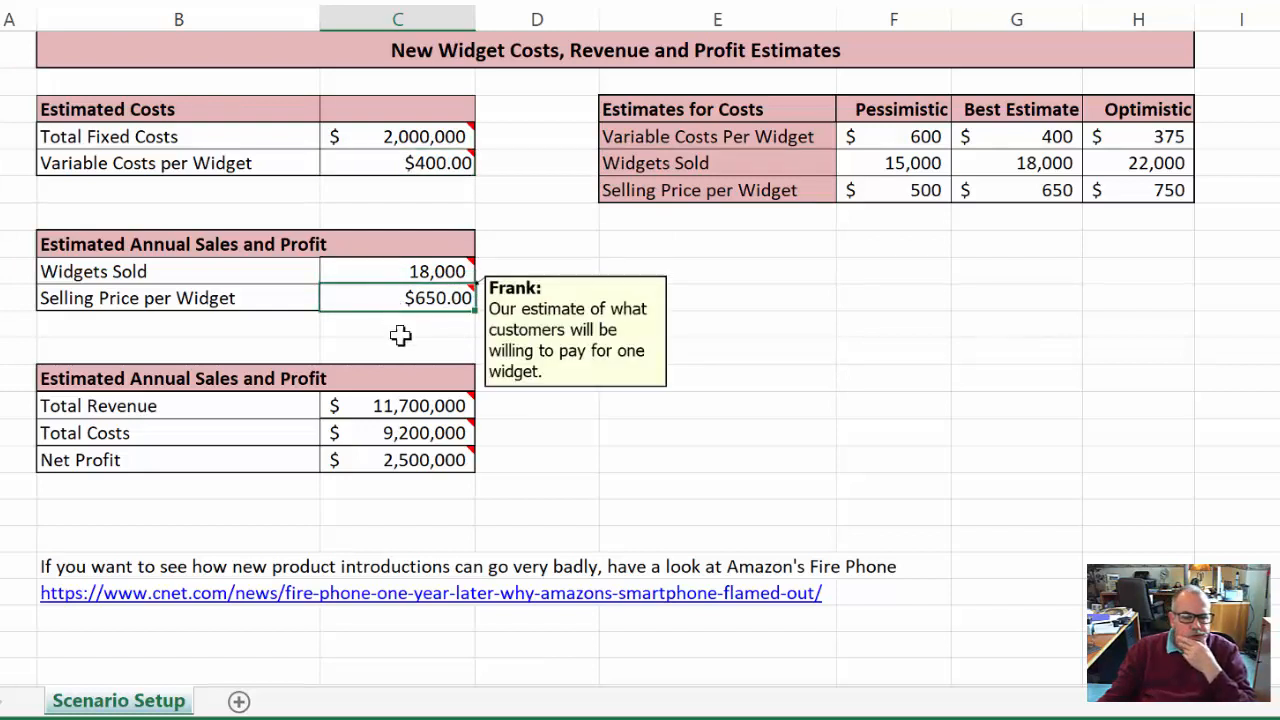
- Read the cell comments explaining how Total Revenue, Total Costs and Net Profit are calculated
mouse_move(414, 403)
key("Return")
left_click(414, 403)
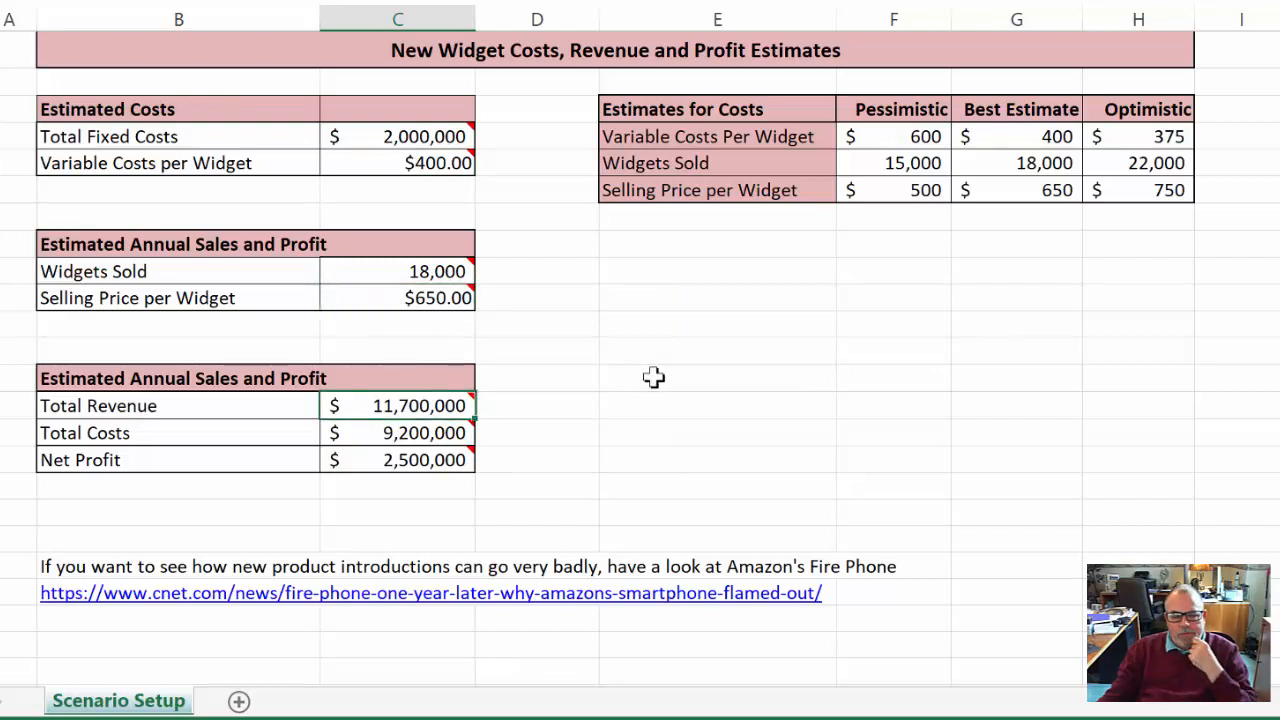
mouse_move(426, 436)
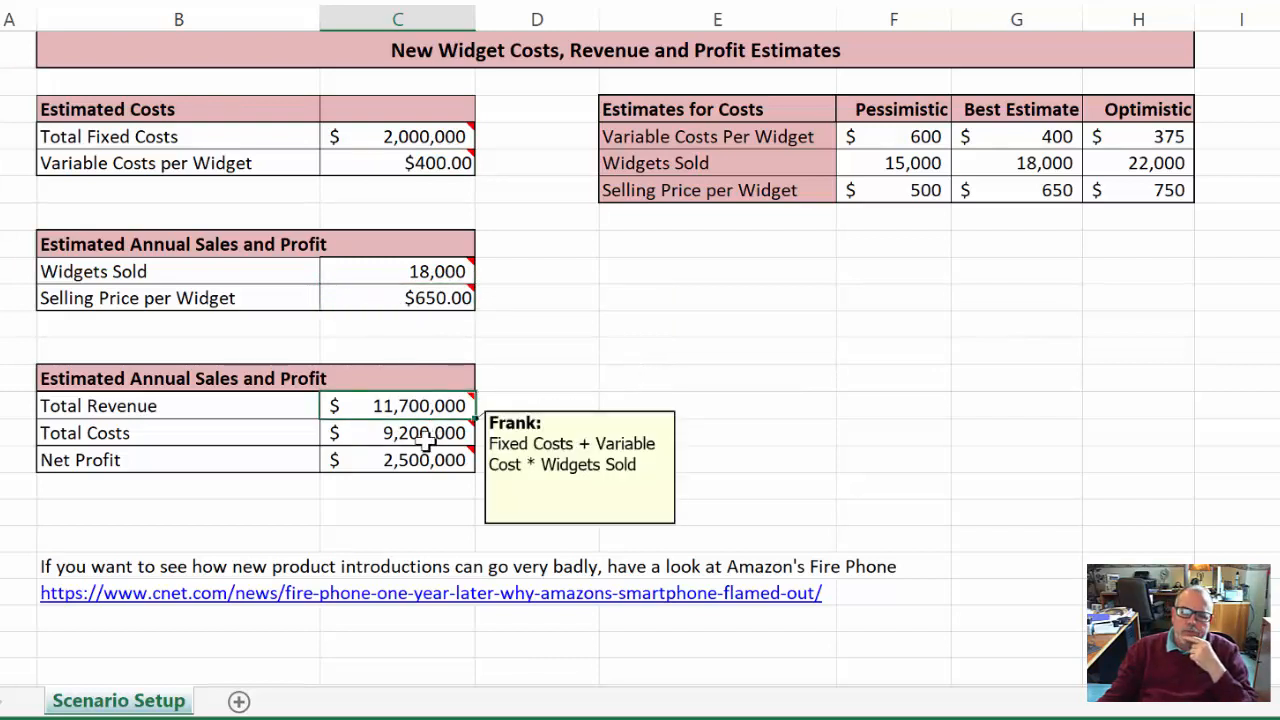
mouse_move(405, 414)
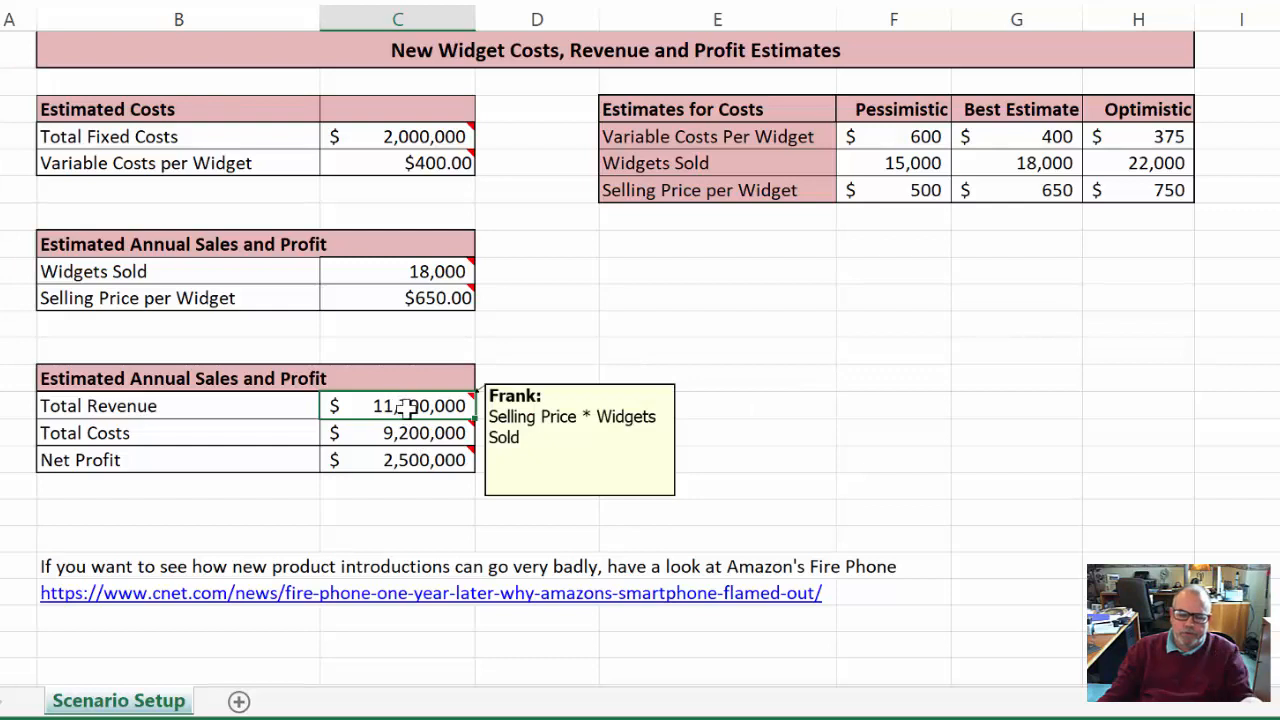
left_click(417, 432)
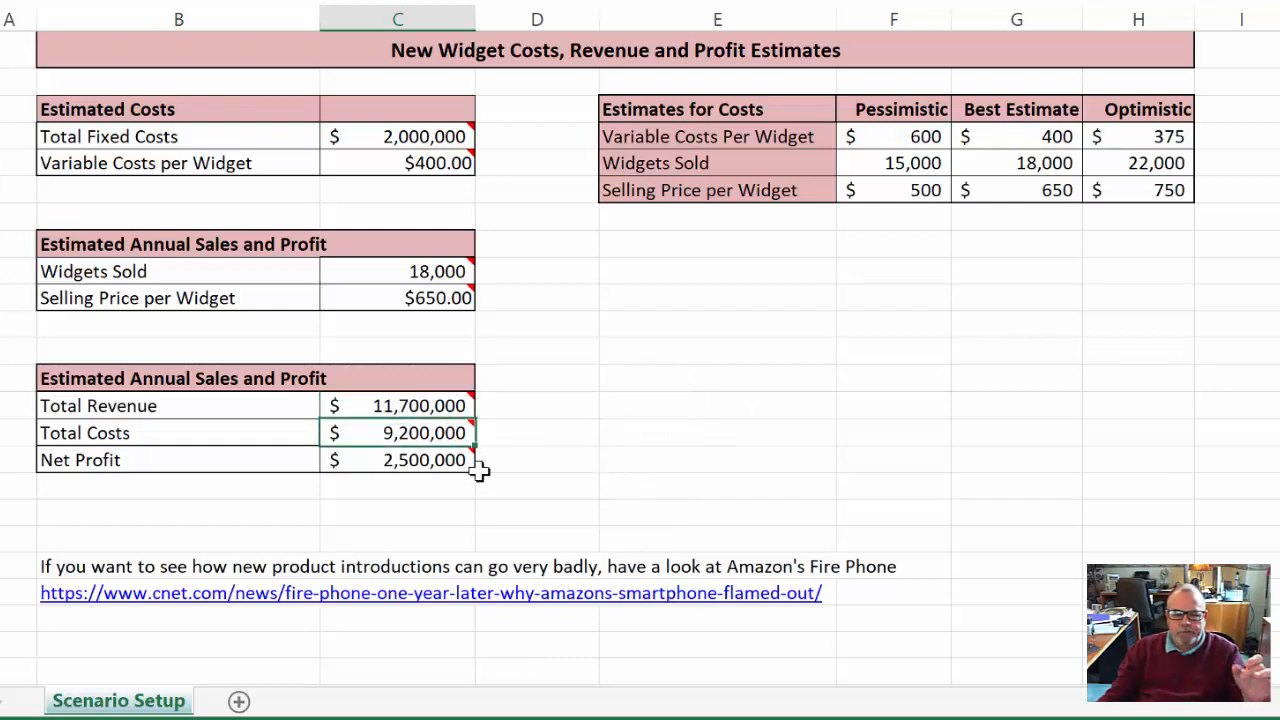
mouse_move(443, 432)
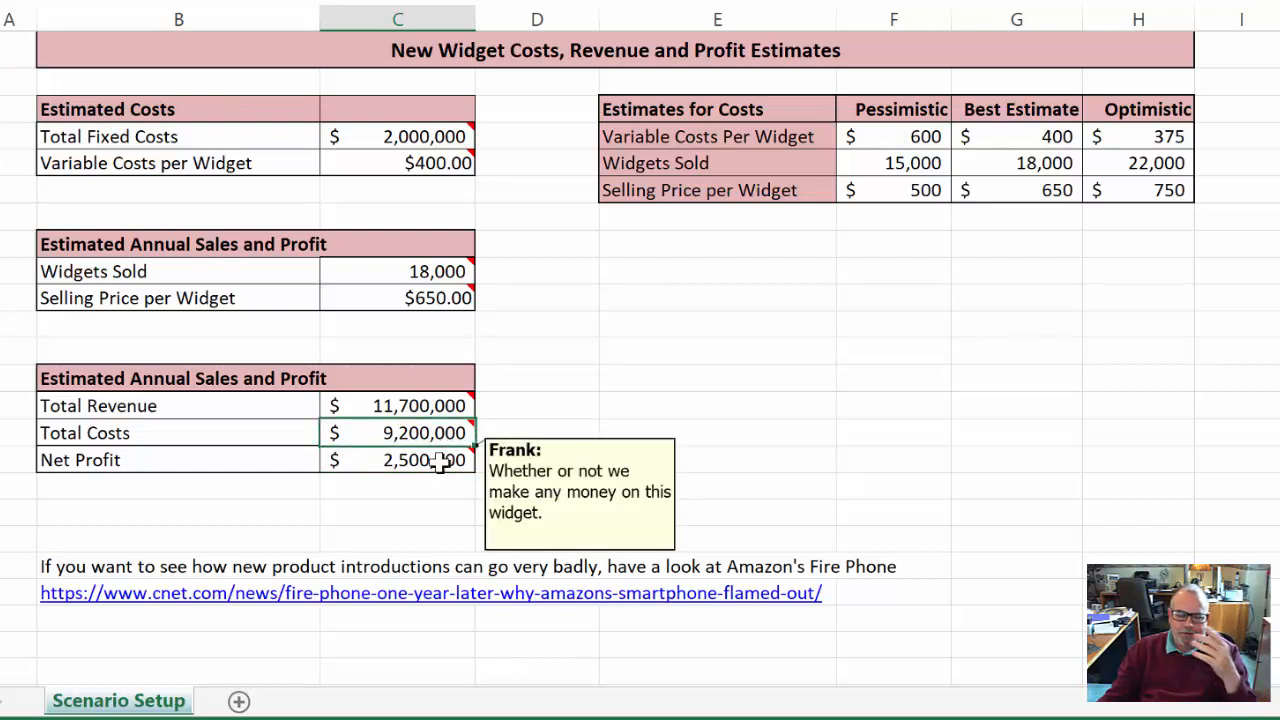
left_click(447, 459)
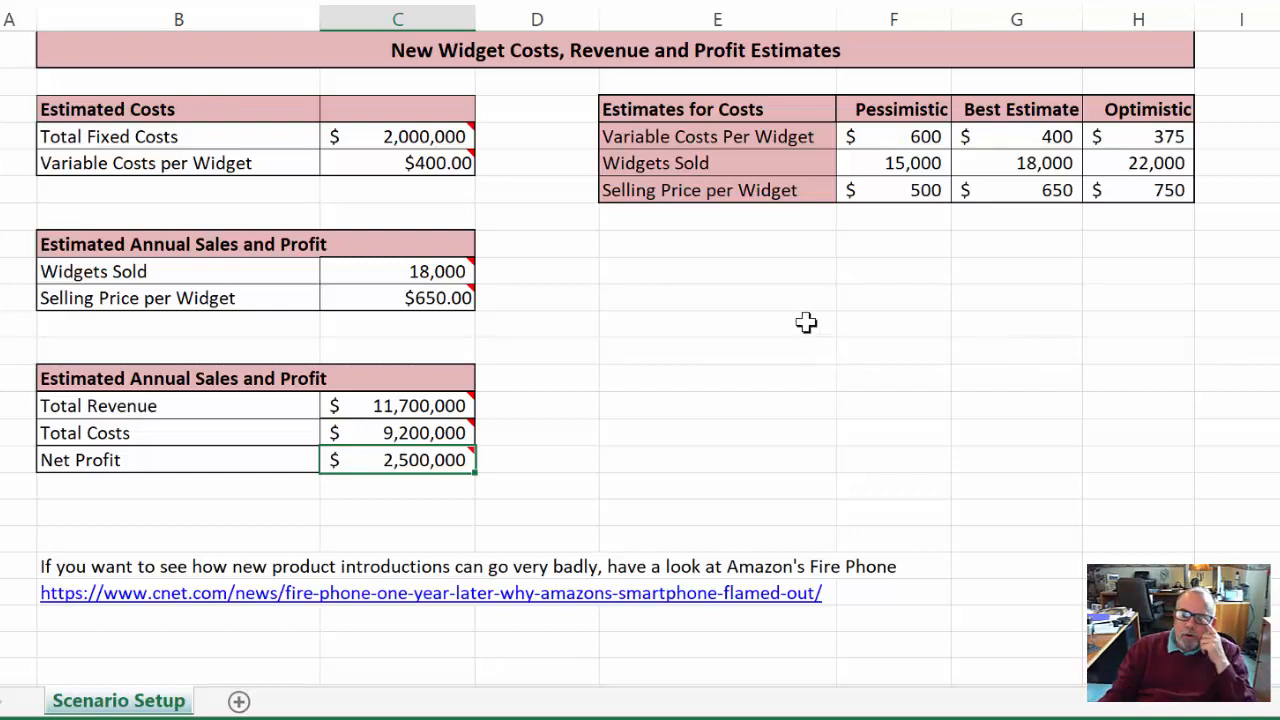
- Compare the variable cost, widgets sold and selling price input cells with the Best Estimate column of the estimates table
left_click(397, 160)
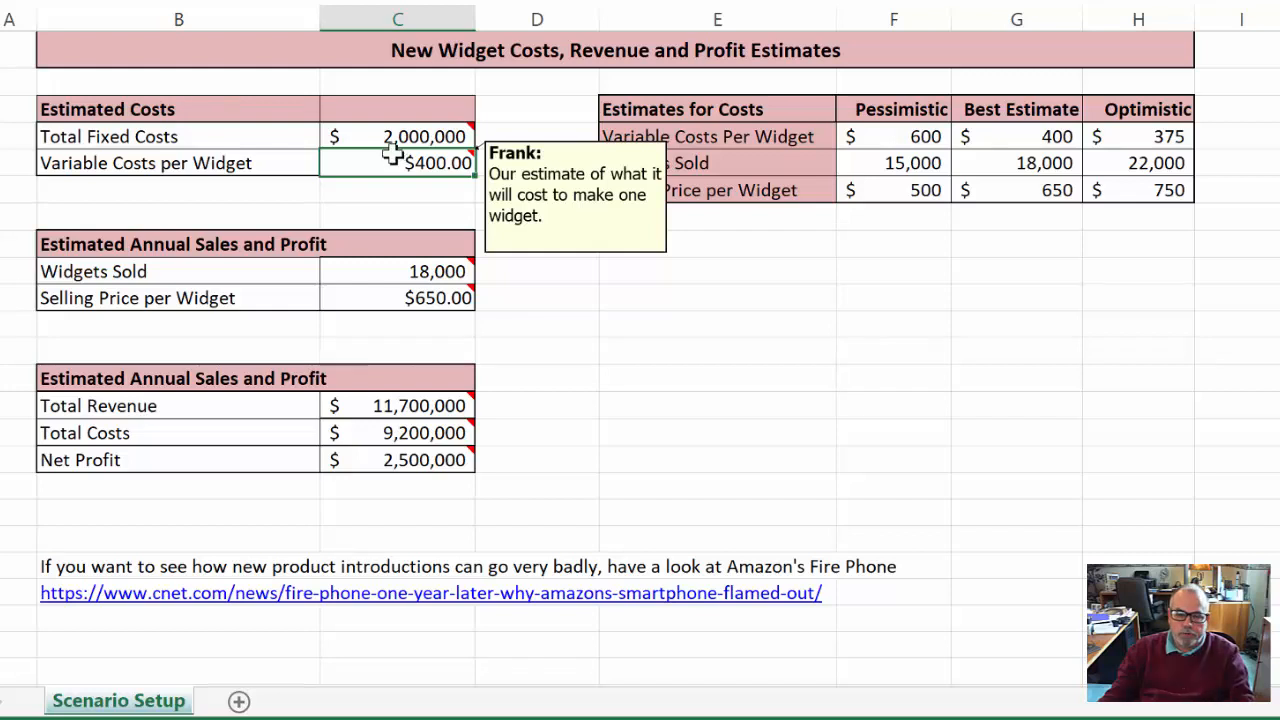
left_click(924, 138)
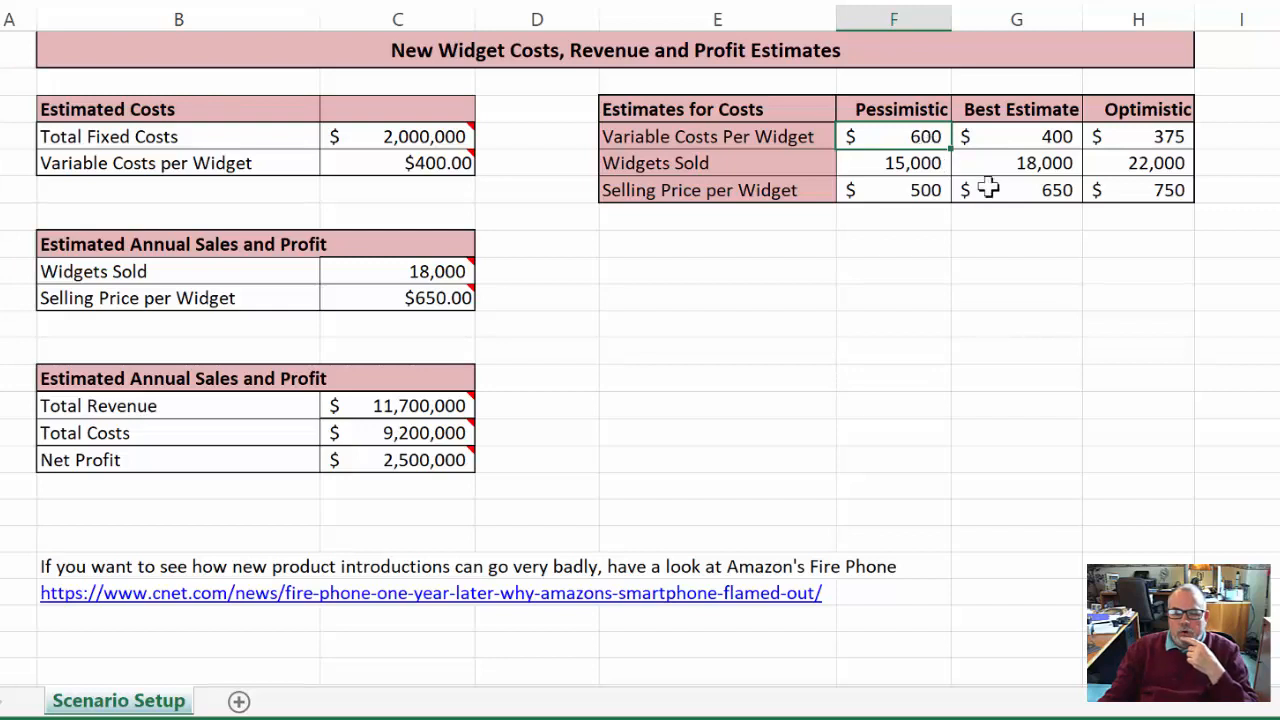
left_click_drag(694, 136, 697, 190)
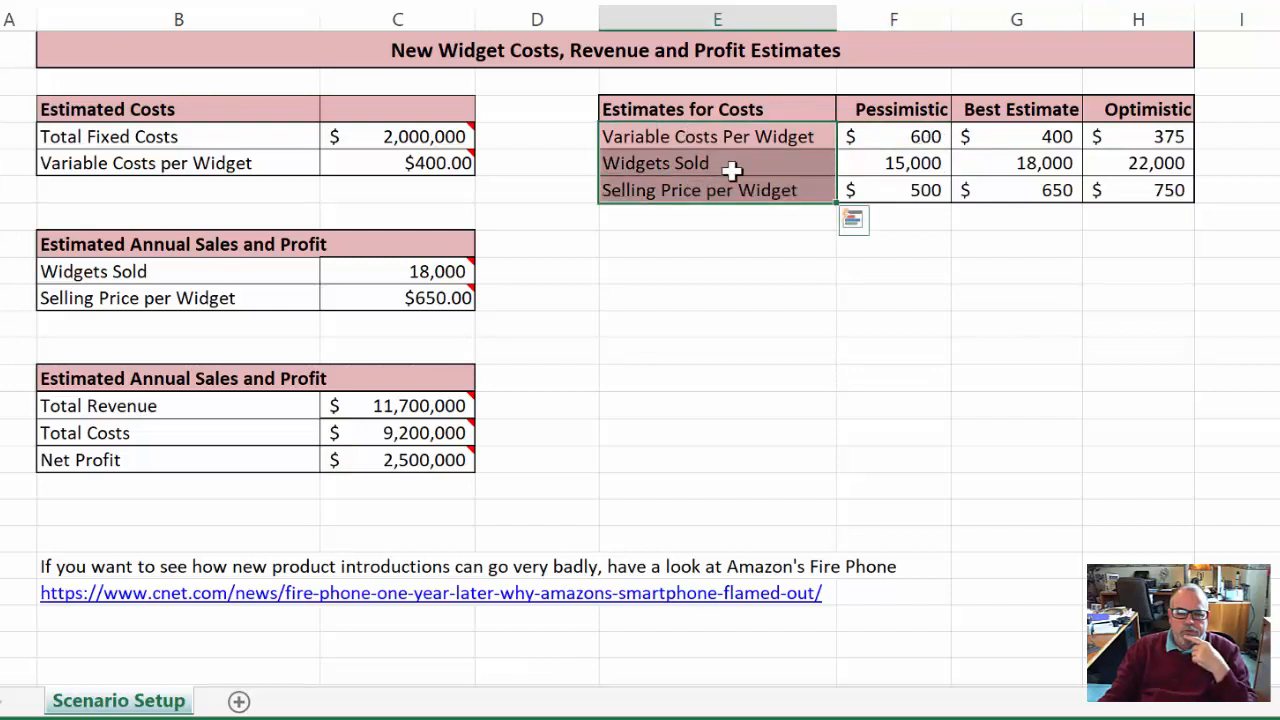
left_click(402, 165)
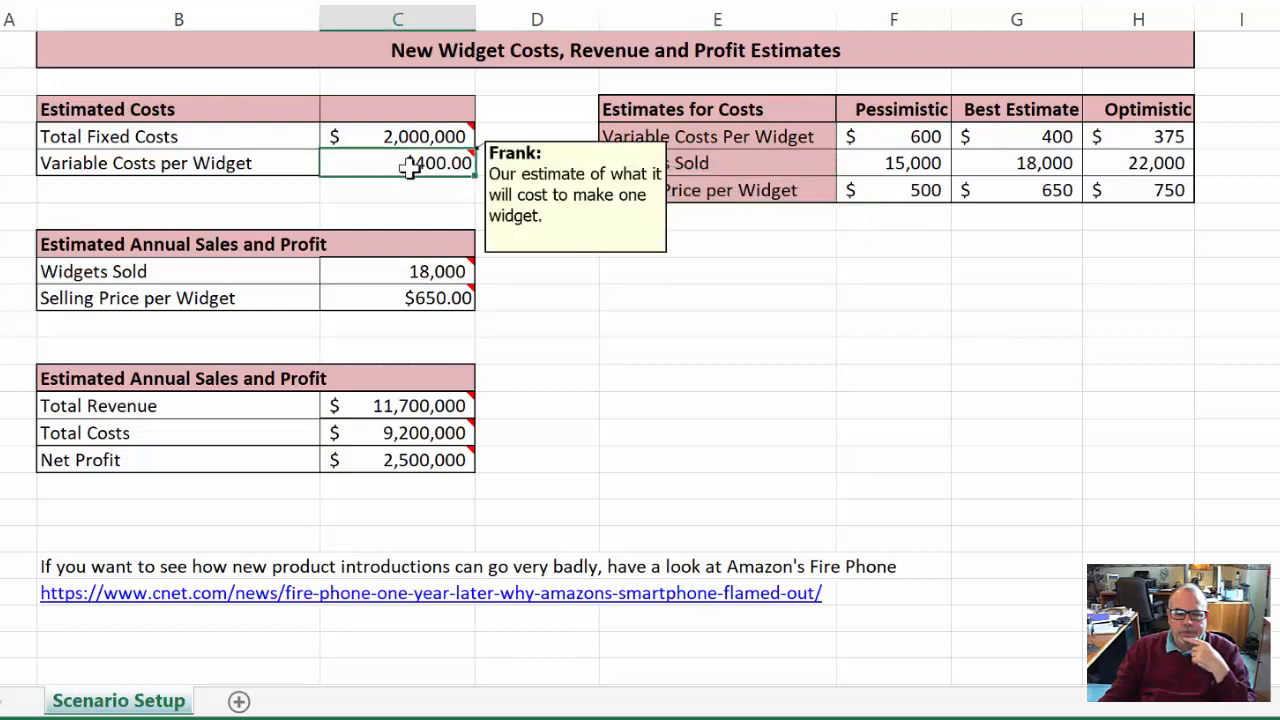
left_click(423, 296)
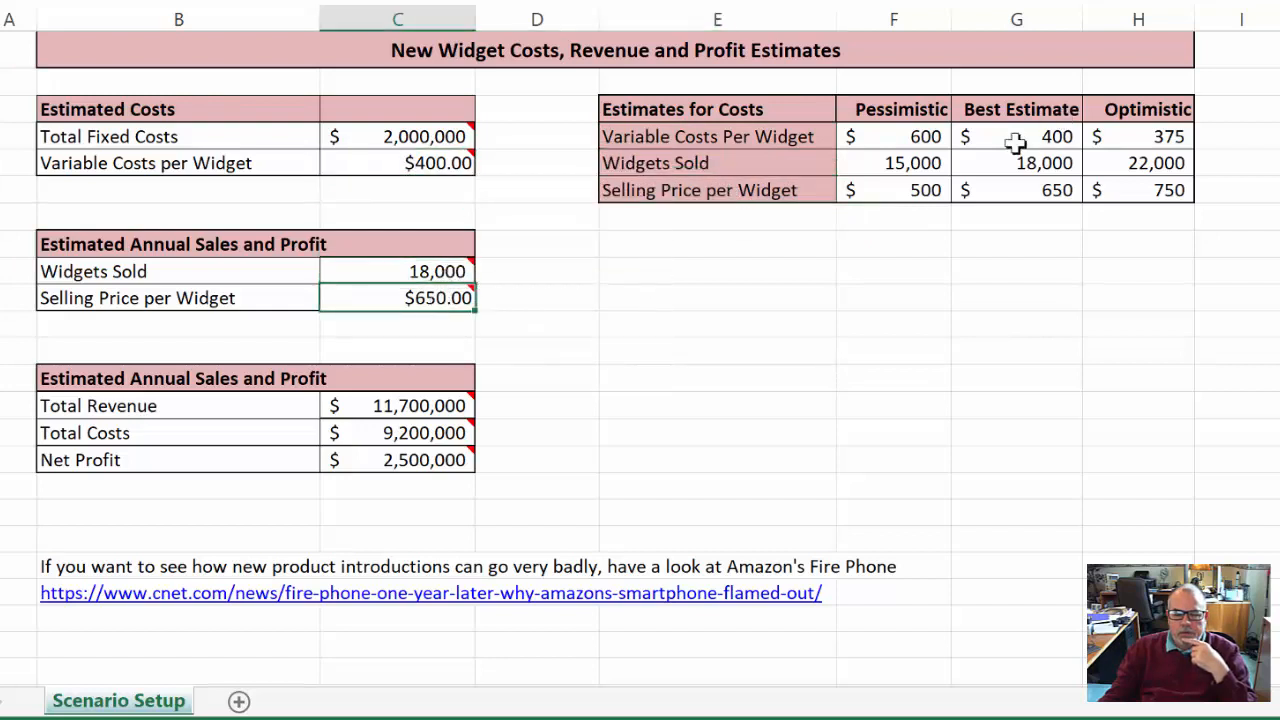
left_click_drag(1020, 136, 1020, 190)
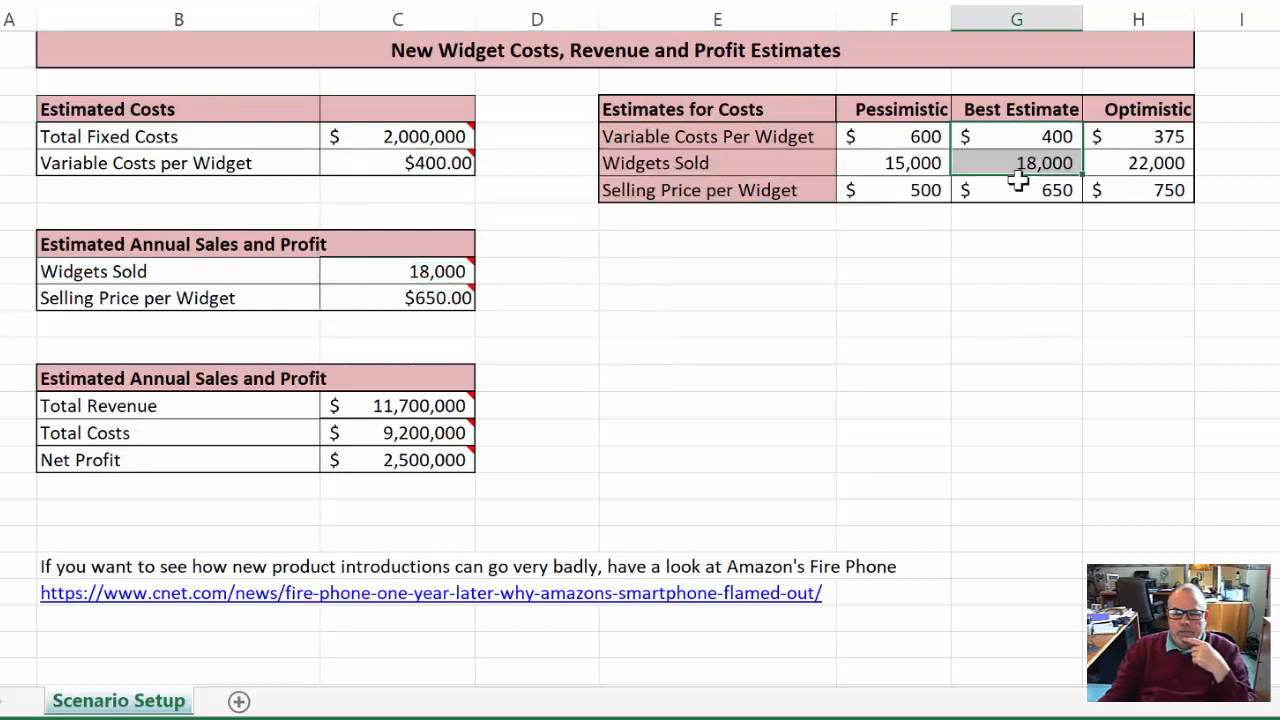
left_click(432, 166)
left_click(455, 271)
left_click(432, 293)
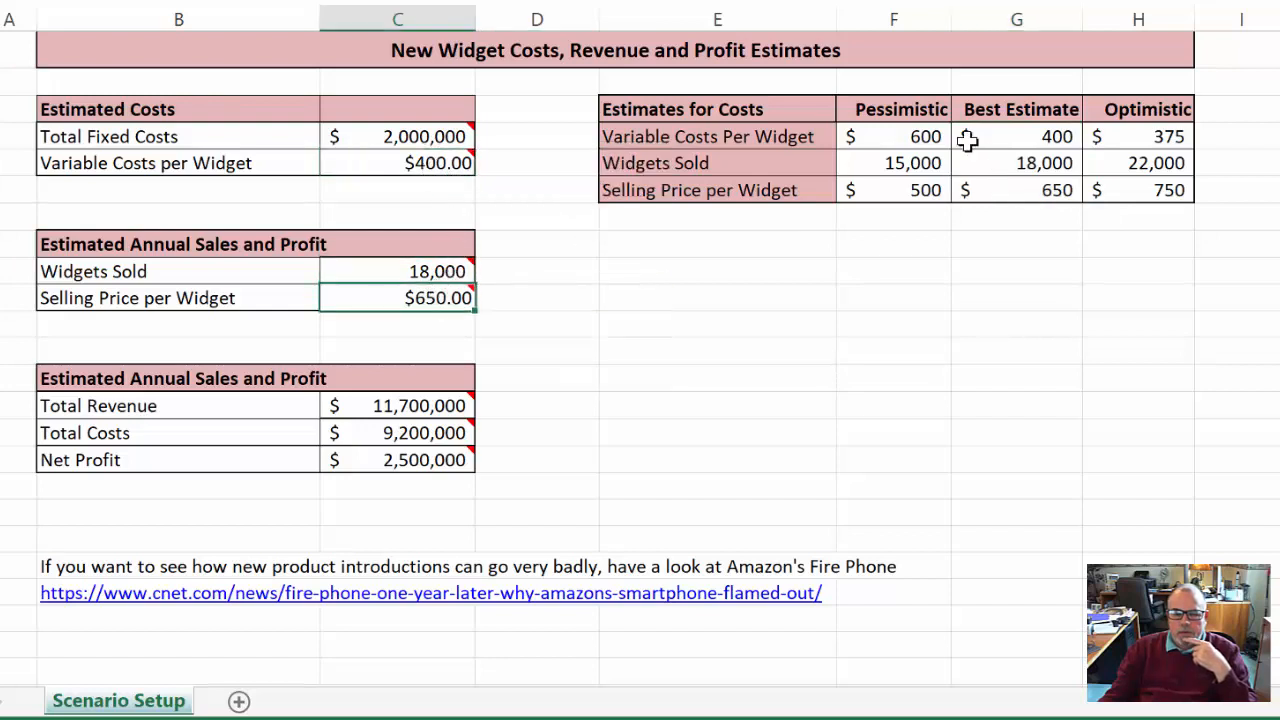
- Review the Pessimistic variable cost, widgets sold and selling price against the current selling price input
left_click(921, 139)
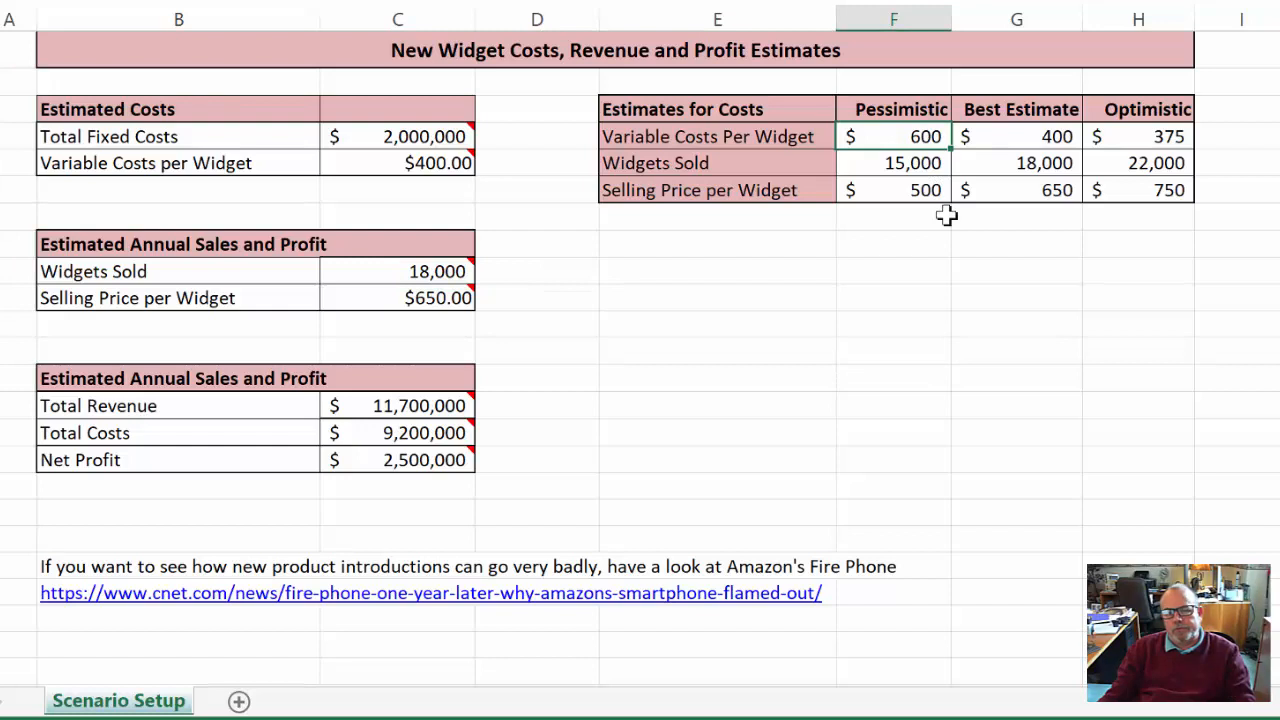
left_click(915, 165)
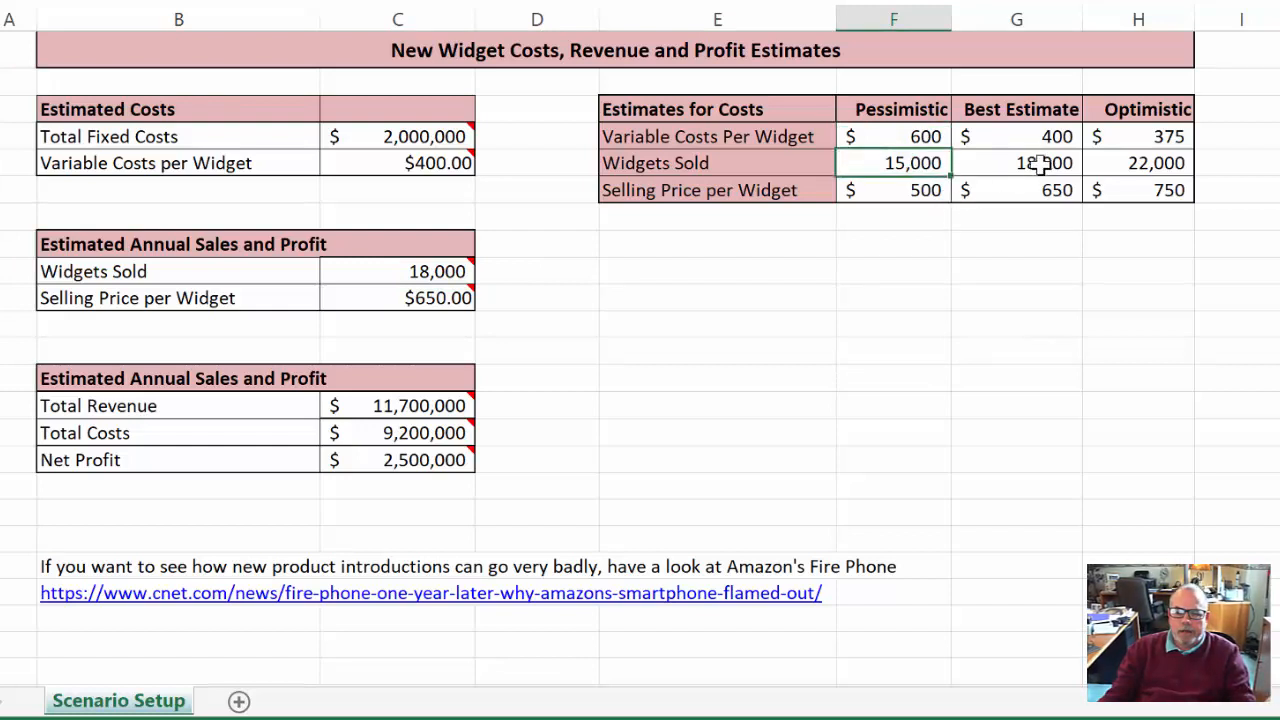
left_click(886, 190)
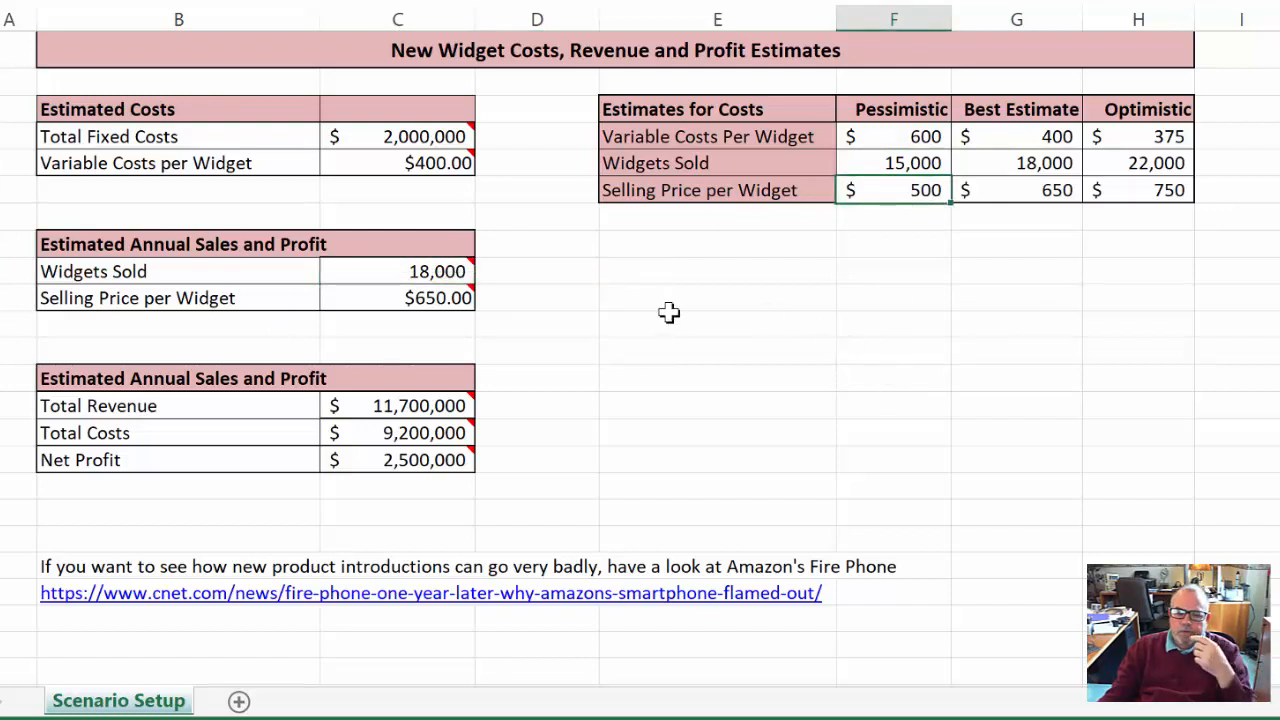
left_click(418, 302)
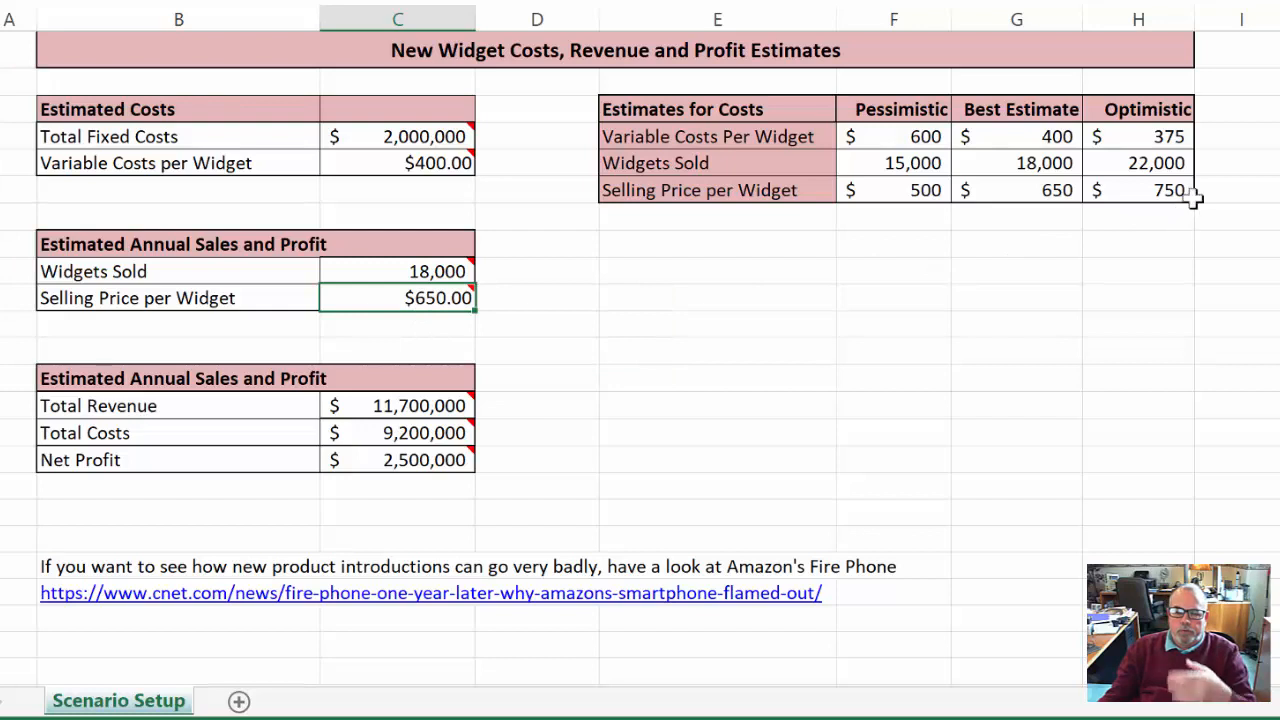
- Review the Optimistic variable cost, widgets sold and selling price, comparing widgets sold with its current input
left_click(1160, 137)
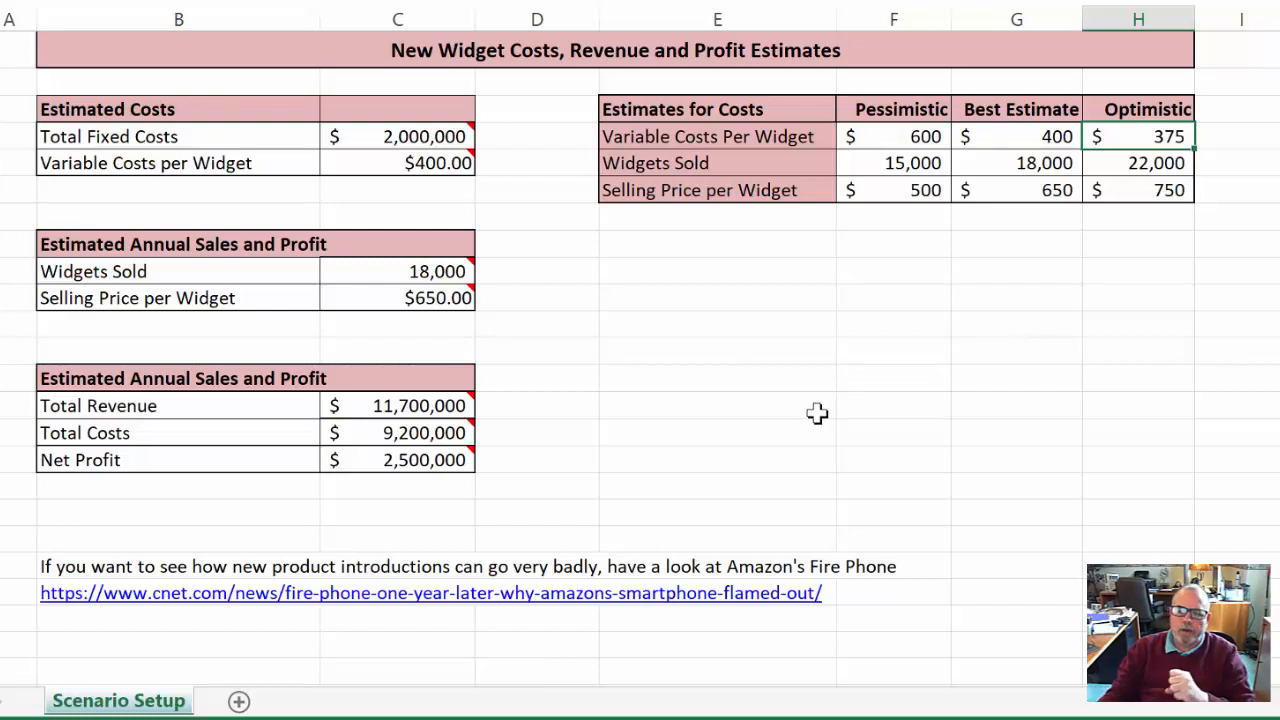
left_click(1157, 163)
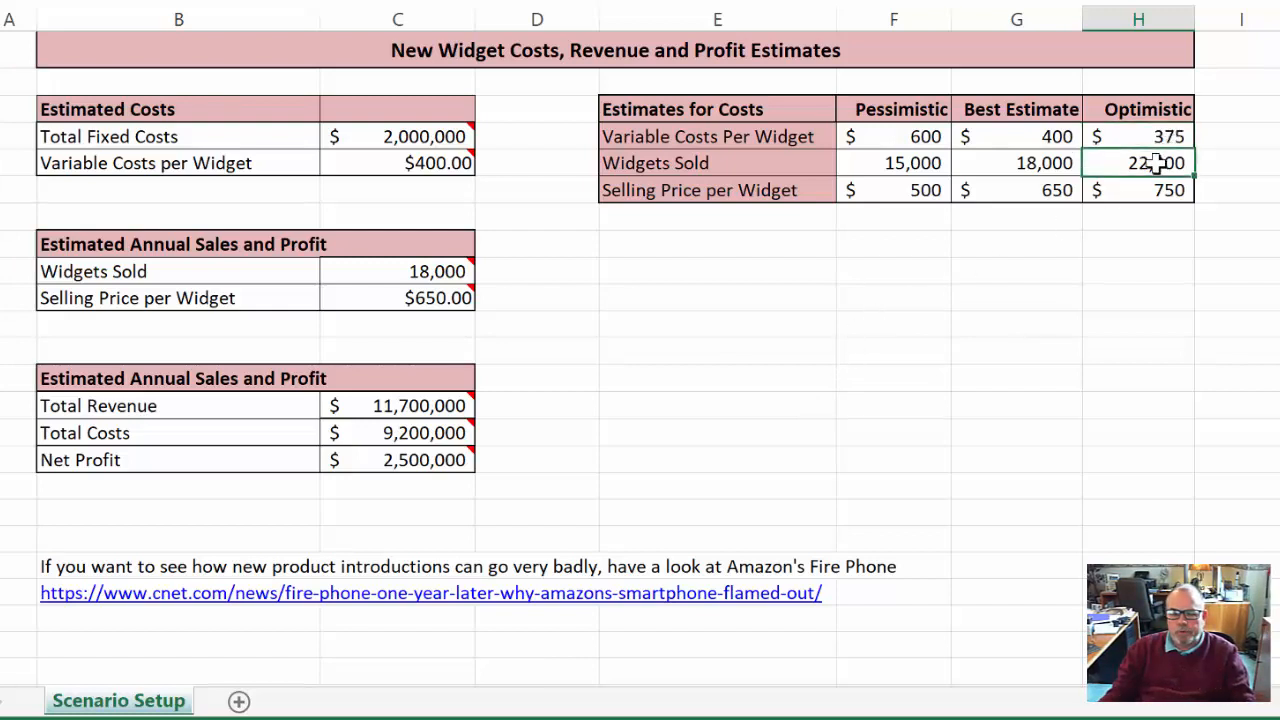
left_click(427, 270)
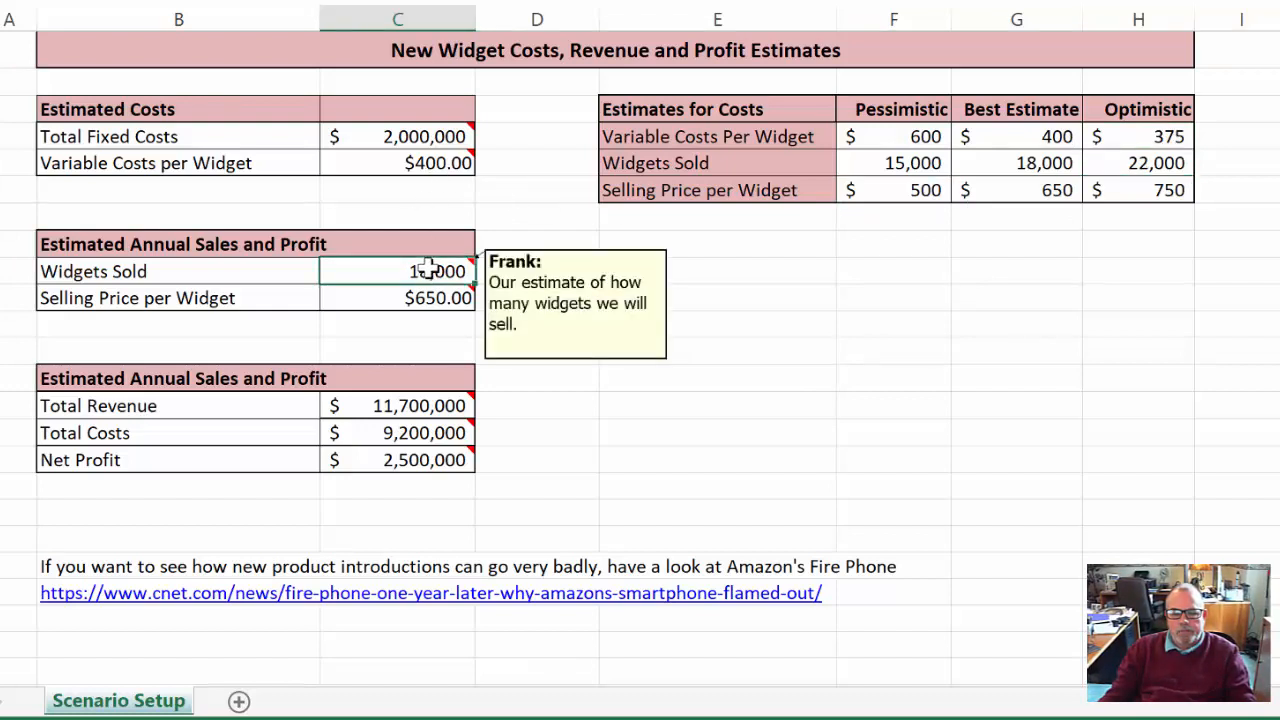
left_click(1150, 163)
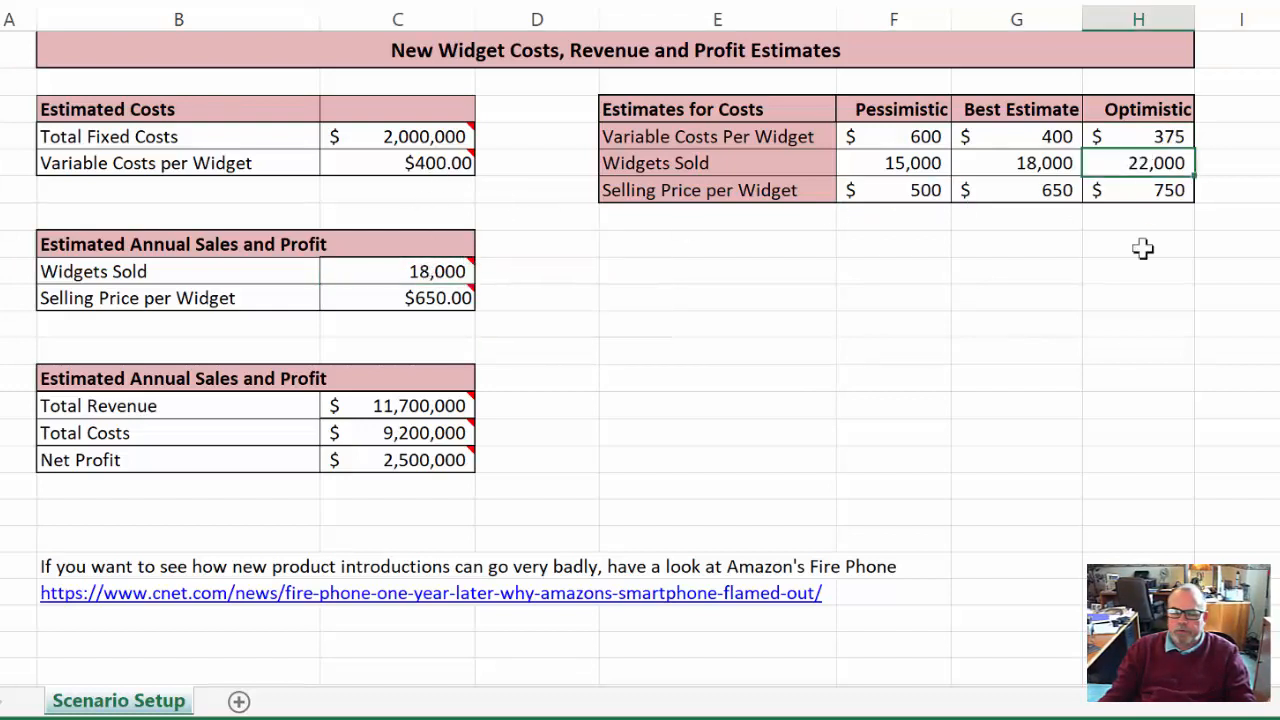
left_click(1152, 190)
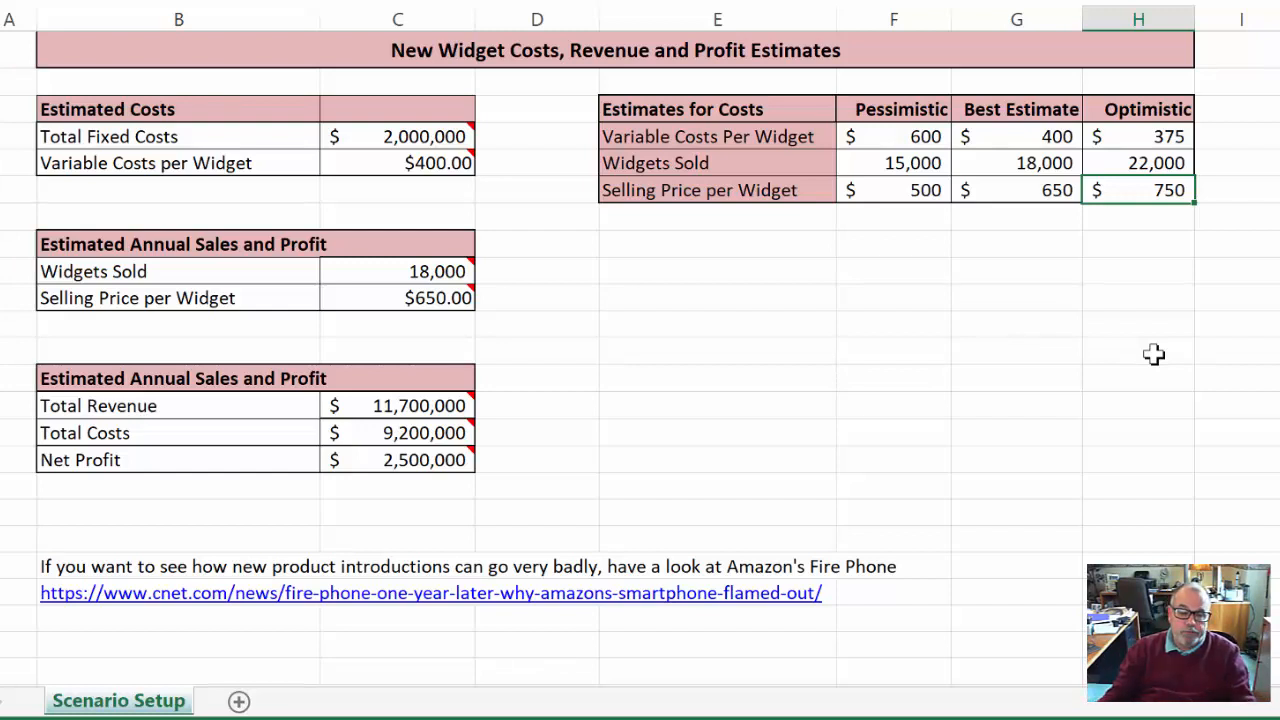
- Inspect the revenue, cost and profit results, the Best Estimate values, and the formula behind Net Profit
left_click_drag(420, 413, 400, 452)
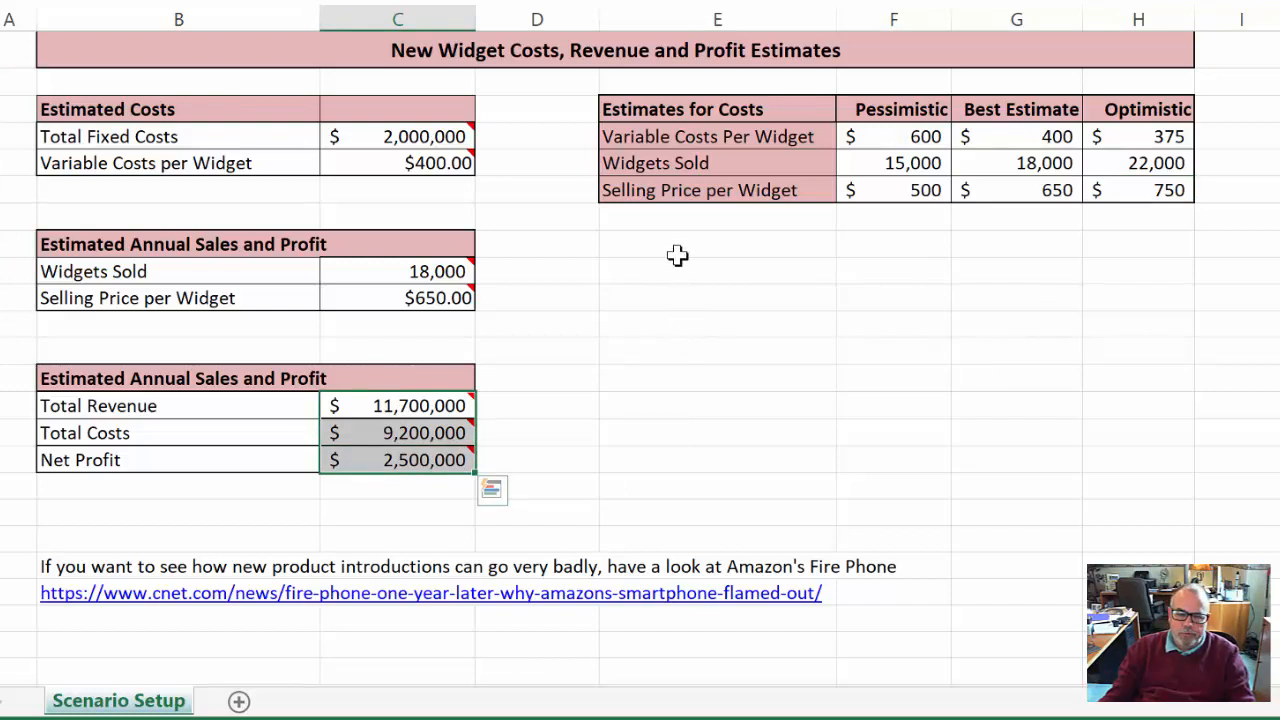
left_click_drag(598, 19, 576, 19)
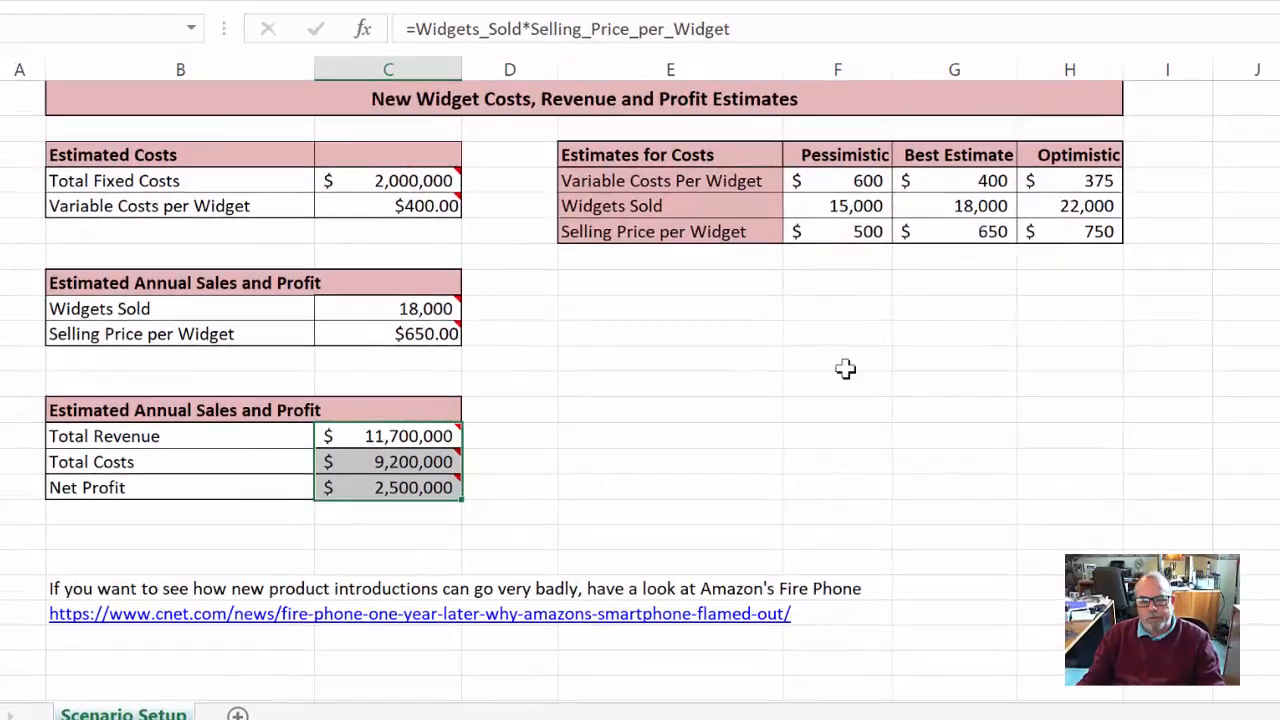
left_click_drag(930, 192, 920, 242)
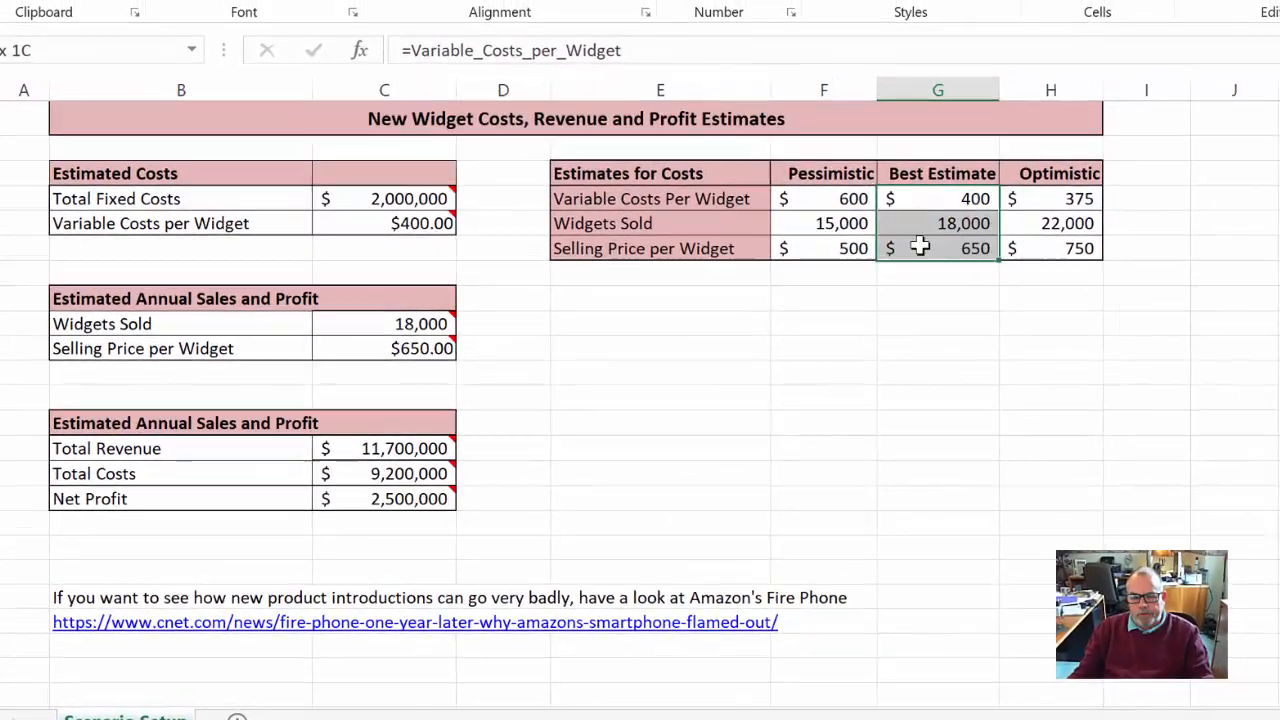
left_click(433, 212)
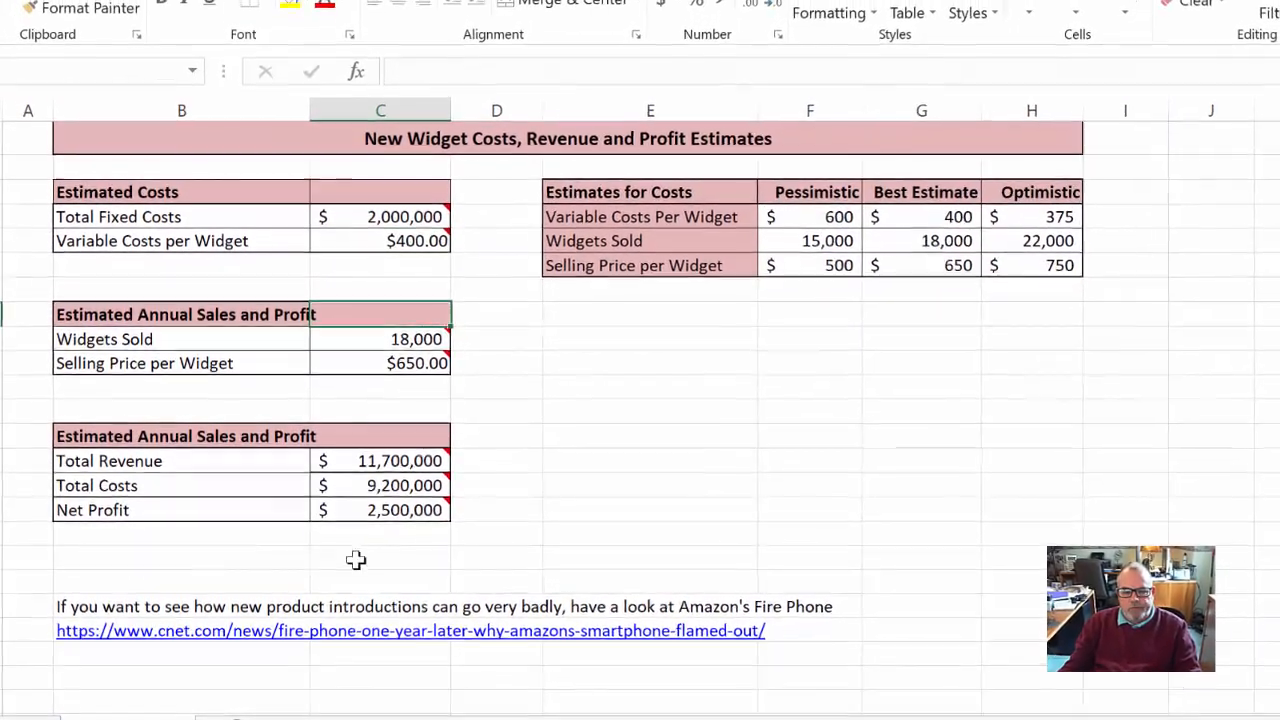
left_click(340, 504)
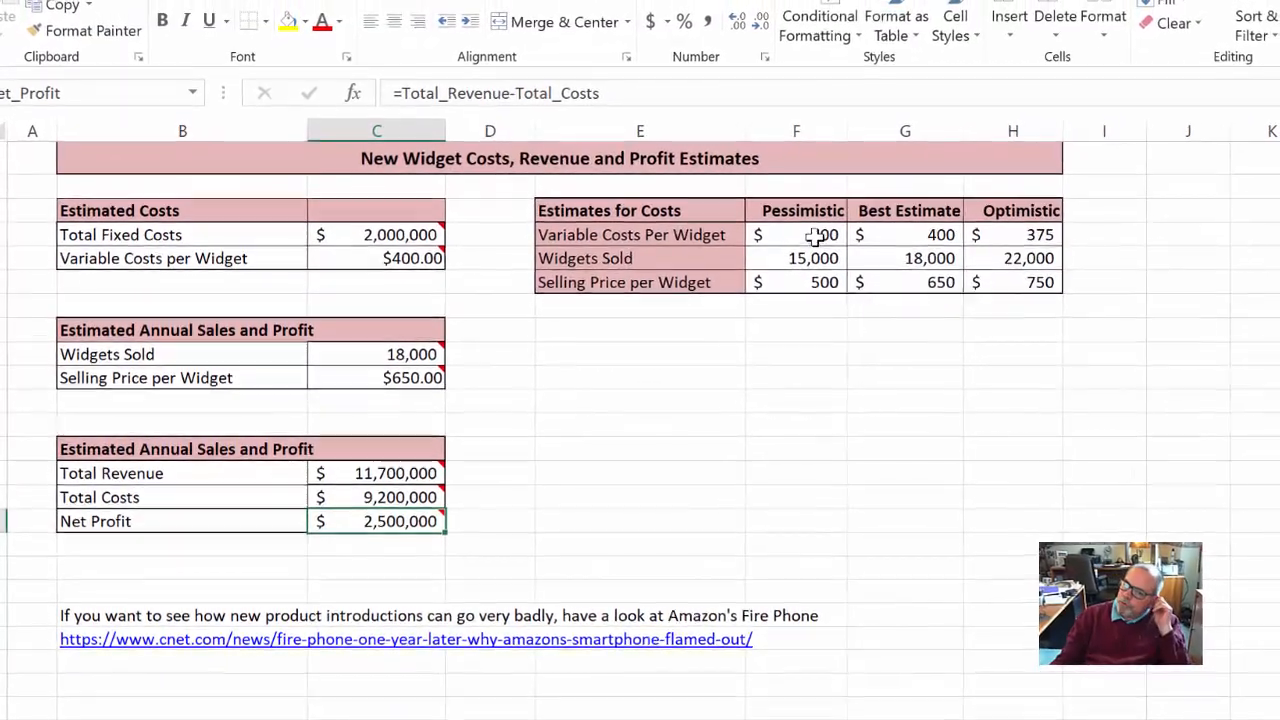
- Review the Pessimistic, Optimistic and Best Estimate values in the estimates table, including the formula behind the Best Estimate selling price
left_click_drag(820, 229, 823, 273)
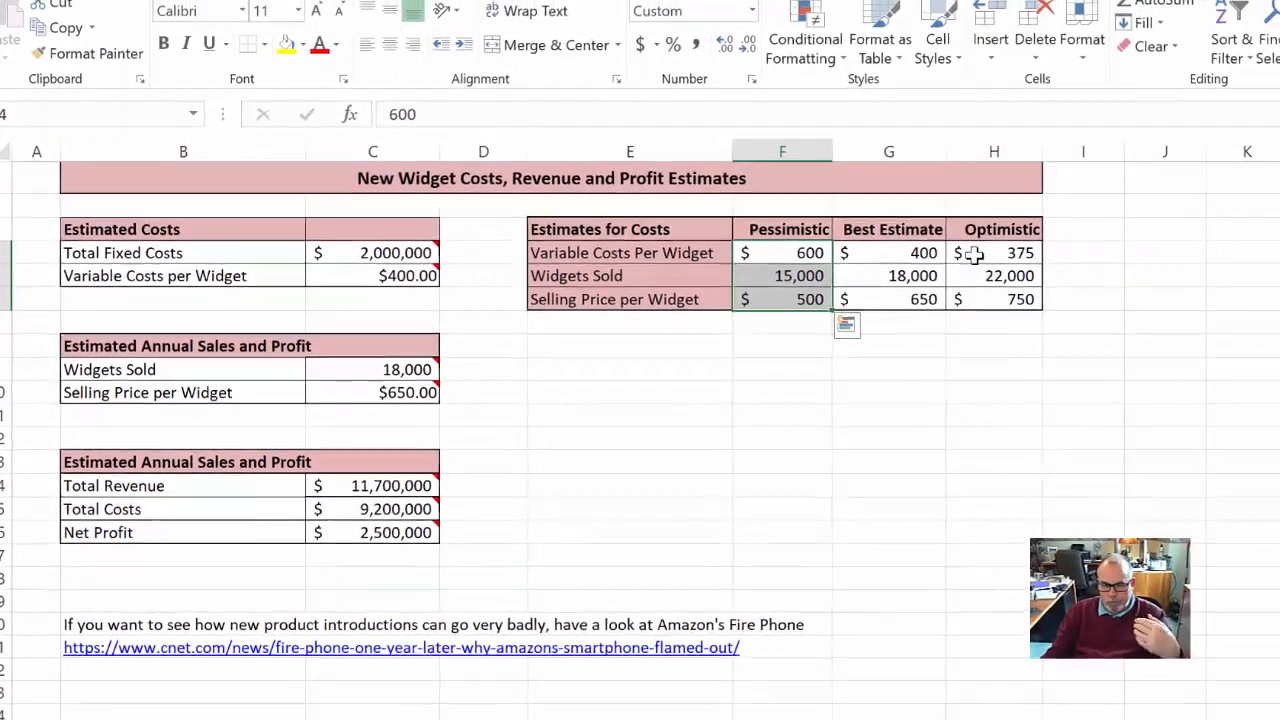
left_click(963, 263)
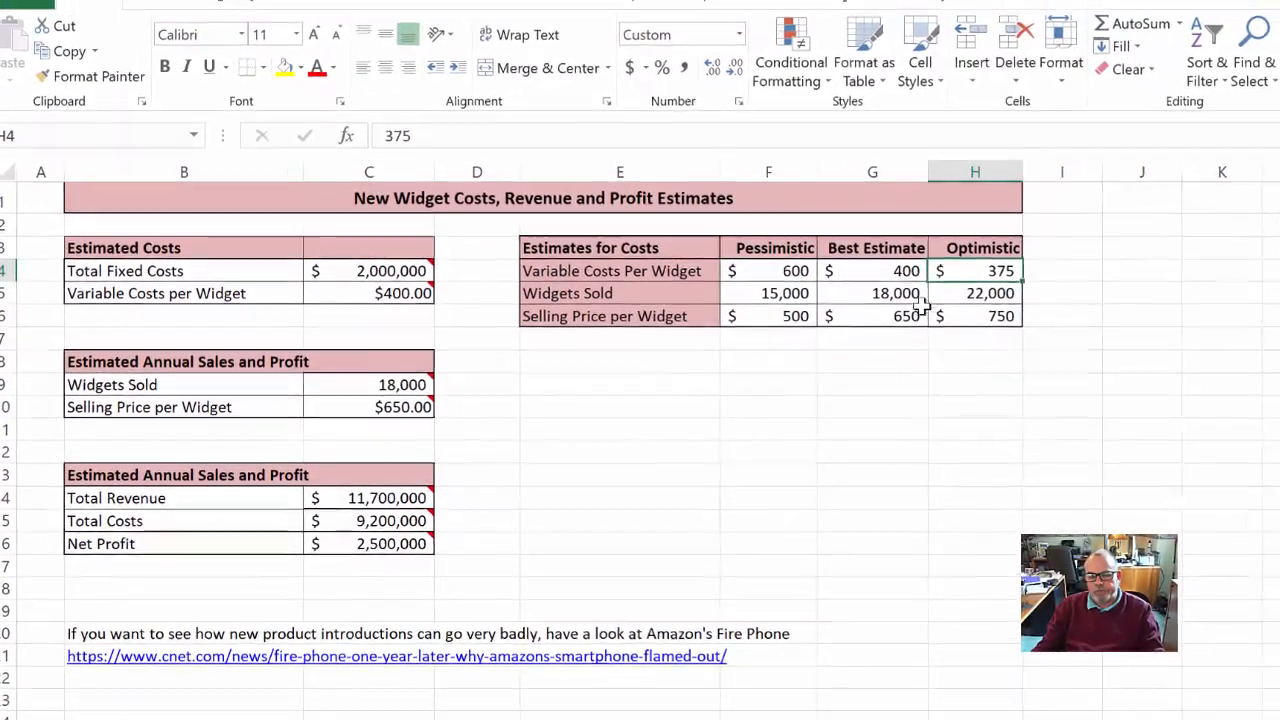
left_click(840, 308)
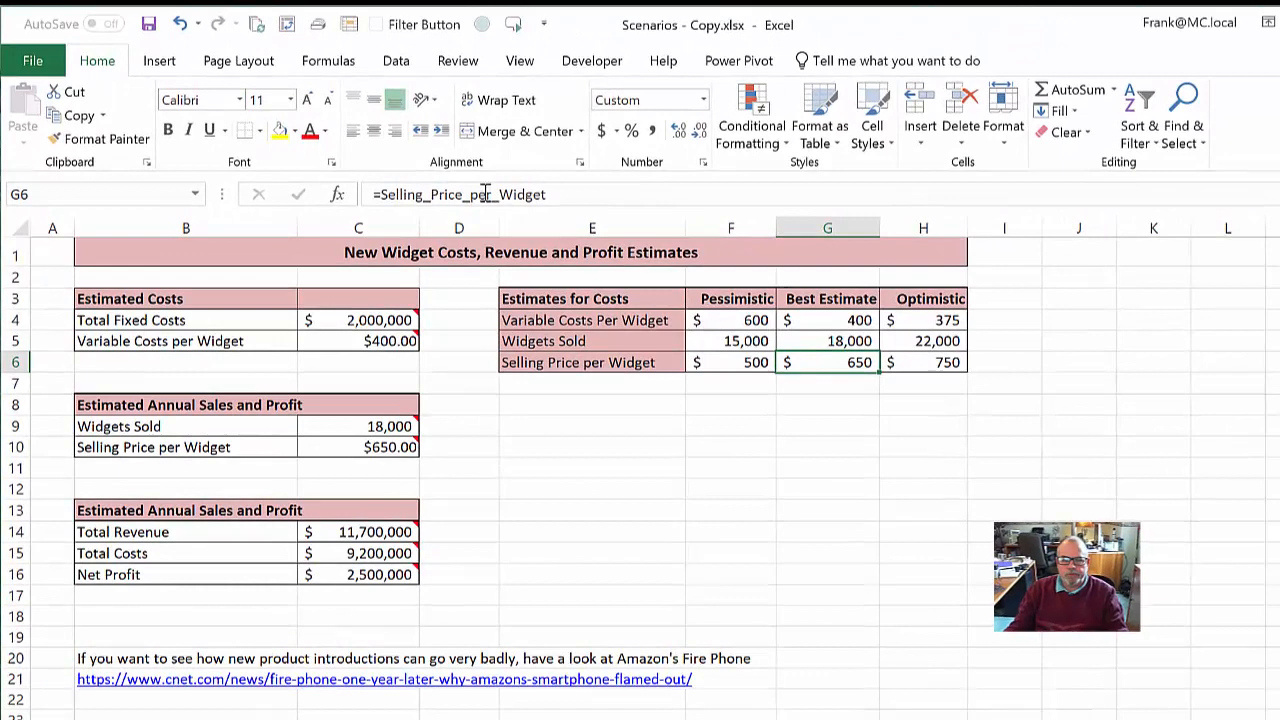
- Open the What-If Analysis Scenario Manager and place its dialog clear of the estimates table
left_click(397, 61)
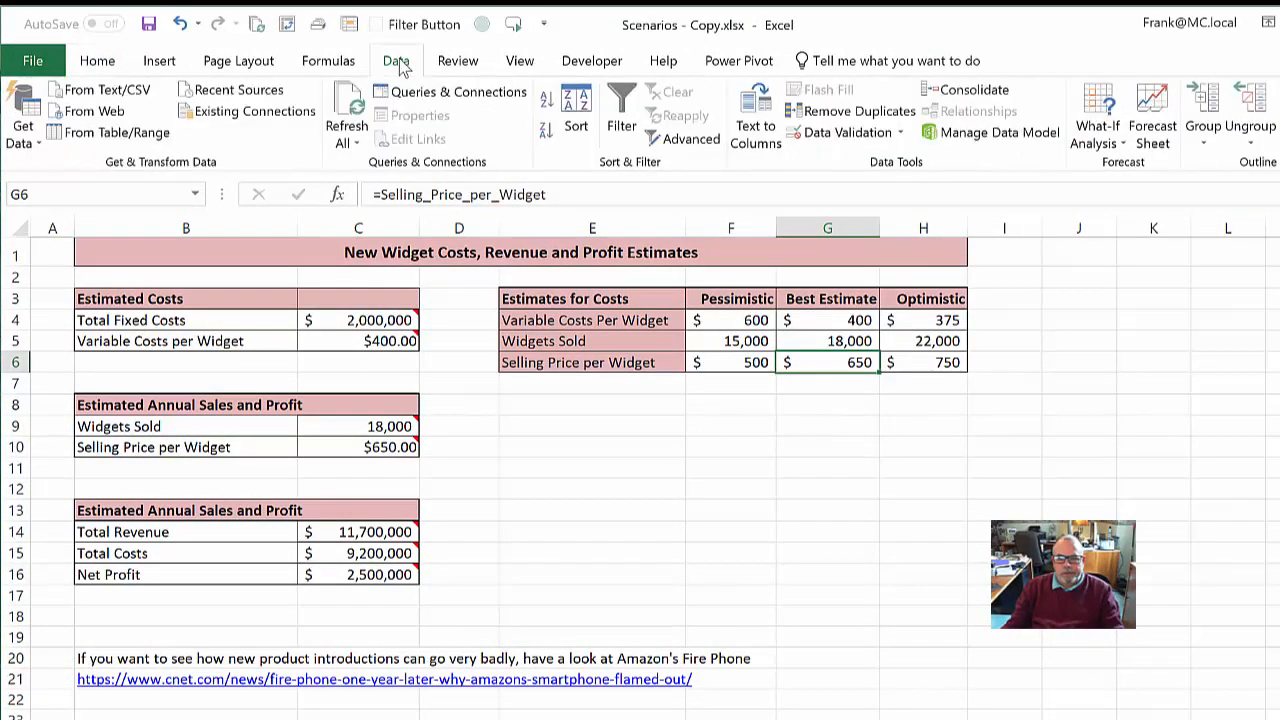
left_click(1100, 142)
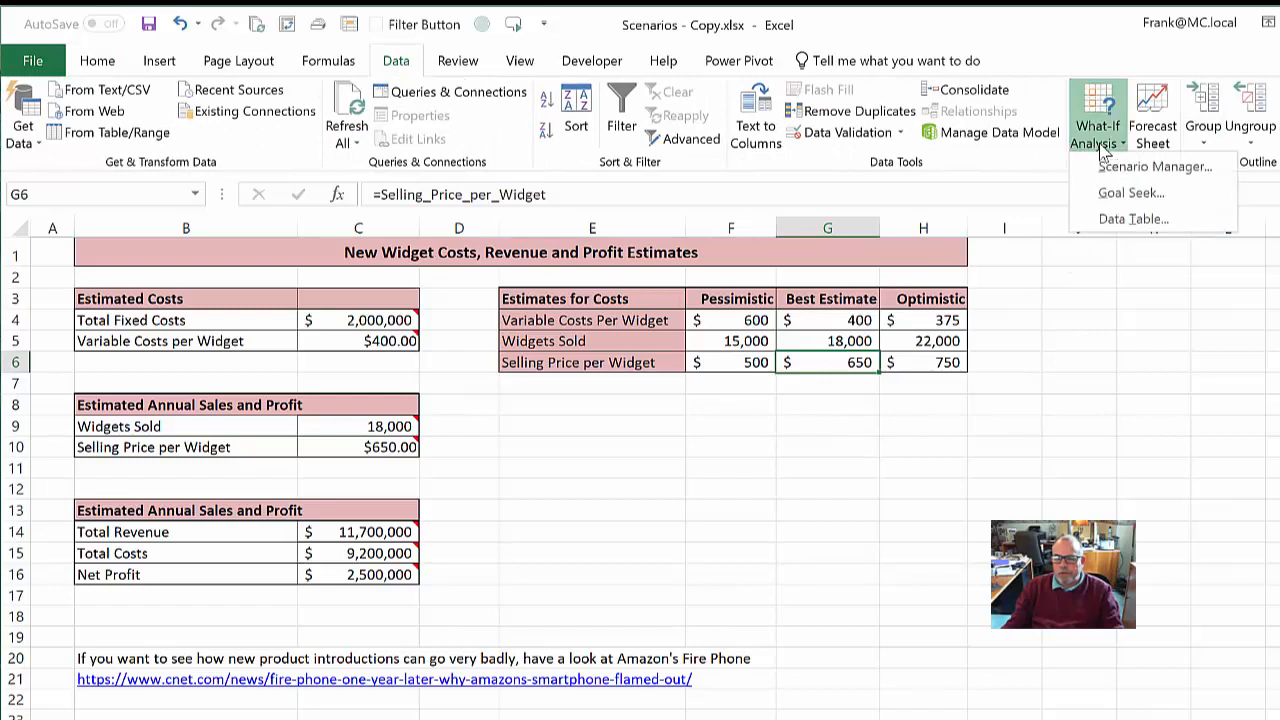
left_click(1208, 168)
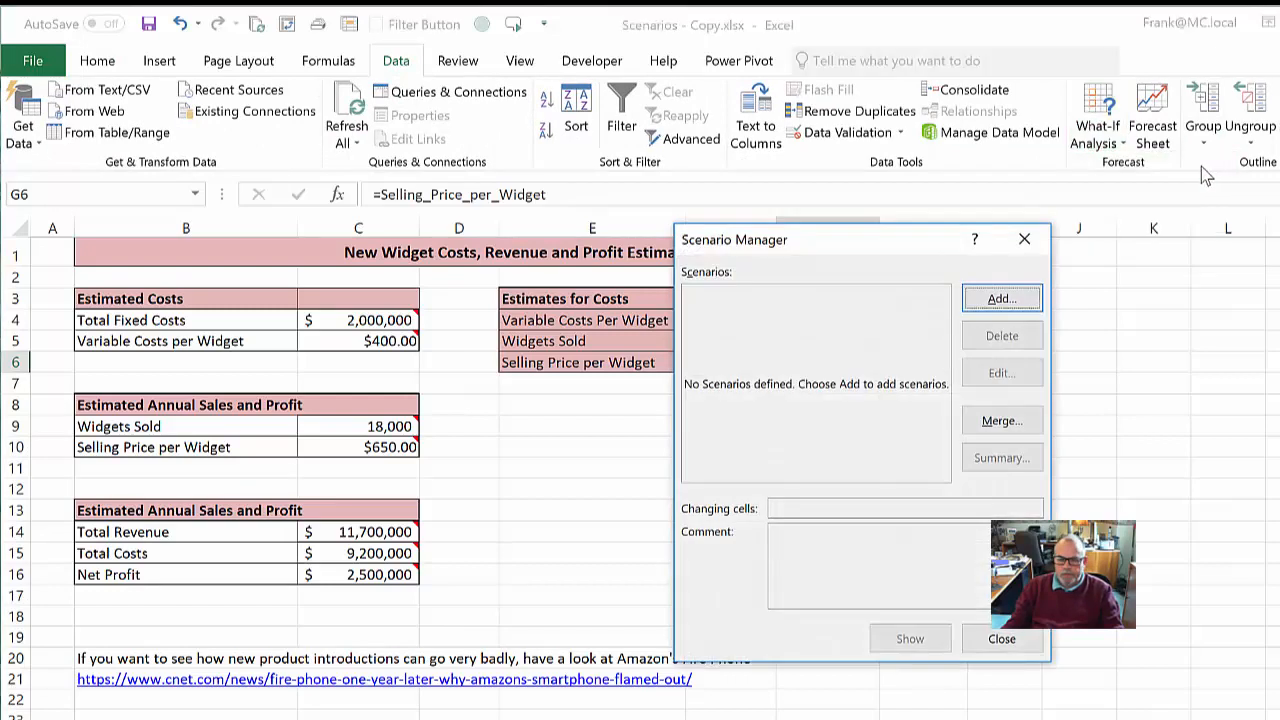
left_click_drag(826, 245, 858, 221)
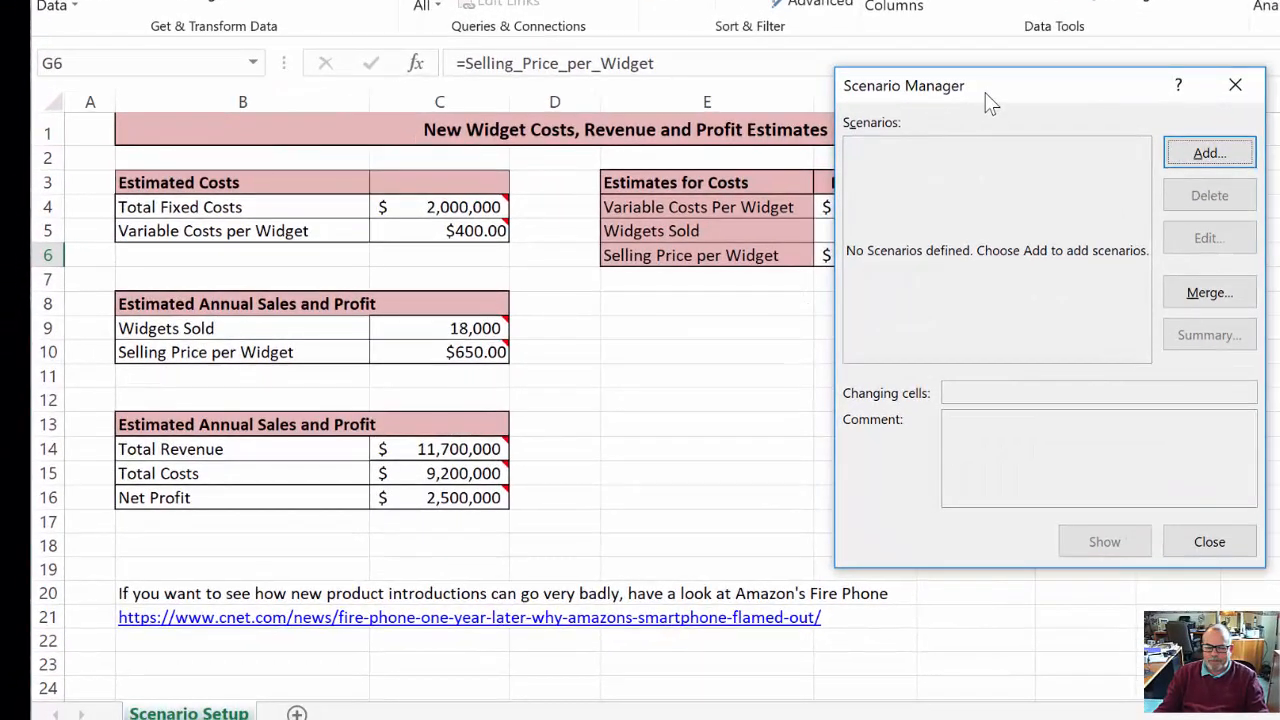
left_click_drag(990, 103, 813, 316)
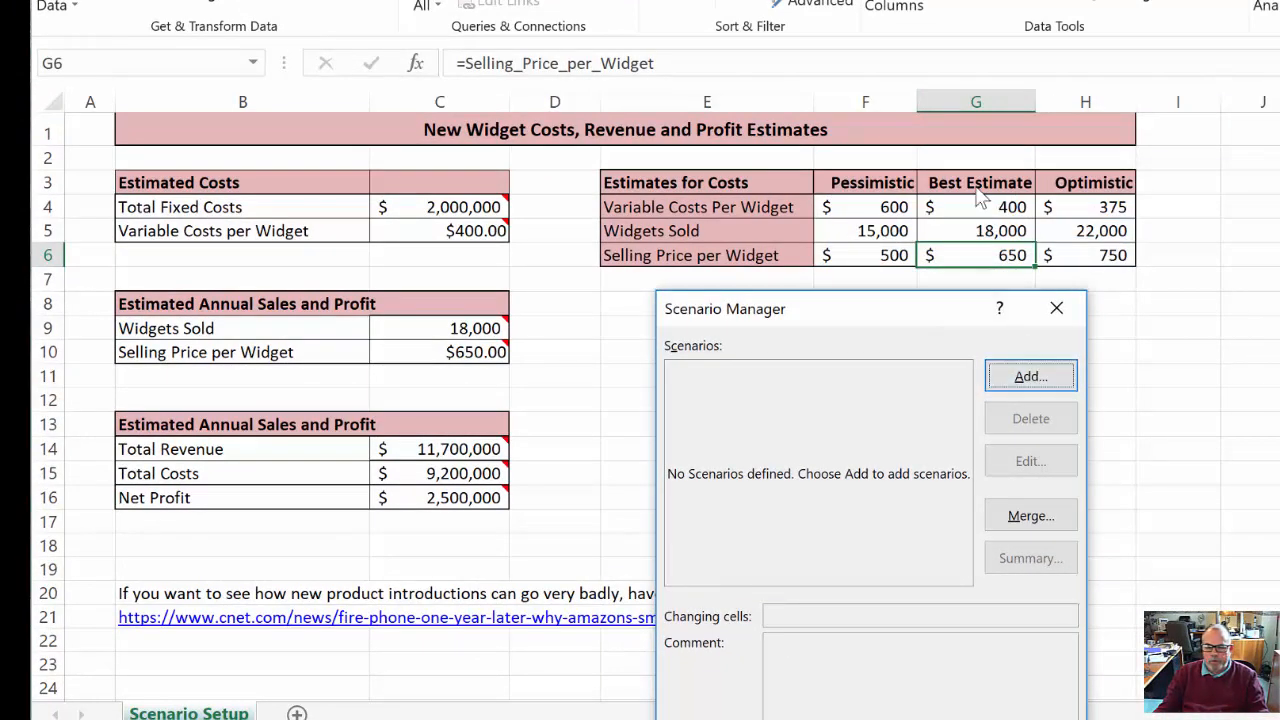
- Add a scenario named Best Estimate with C5, C9 and C10 as its changing cells
left_click(1030, 376)
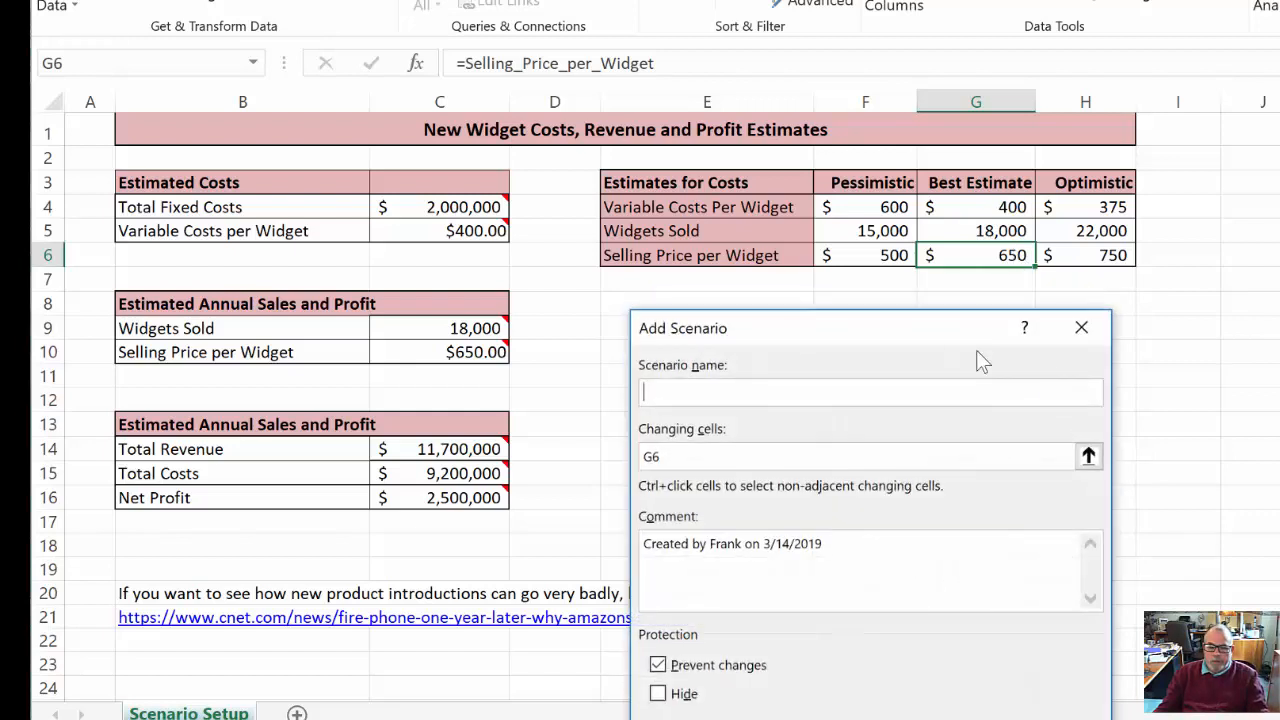
type("Best Estimate")
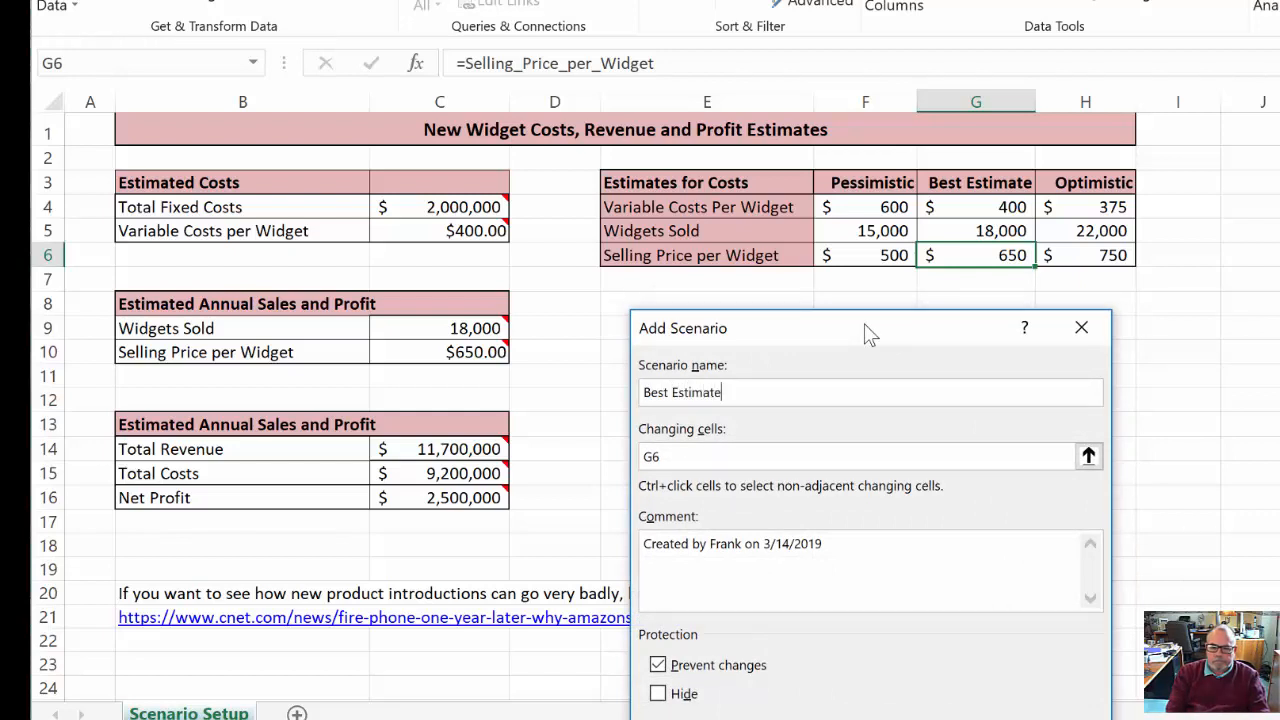
key("Tab")
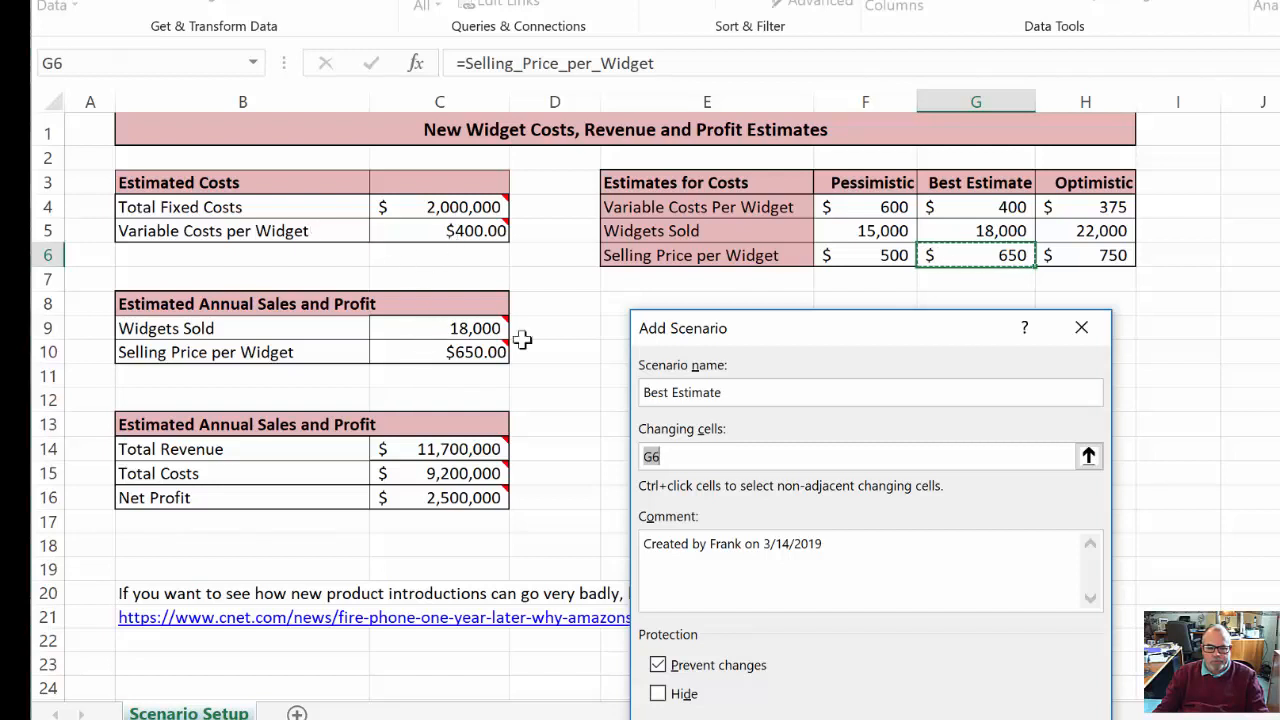
key("BackSpace")
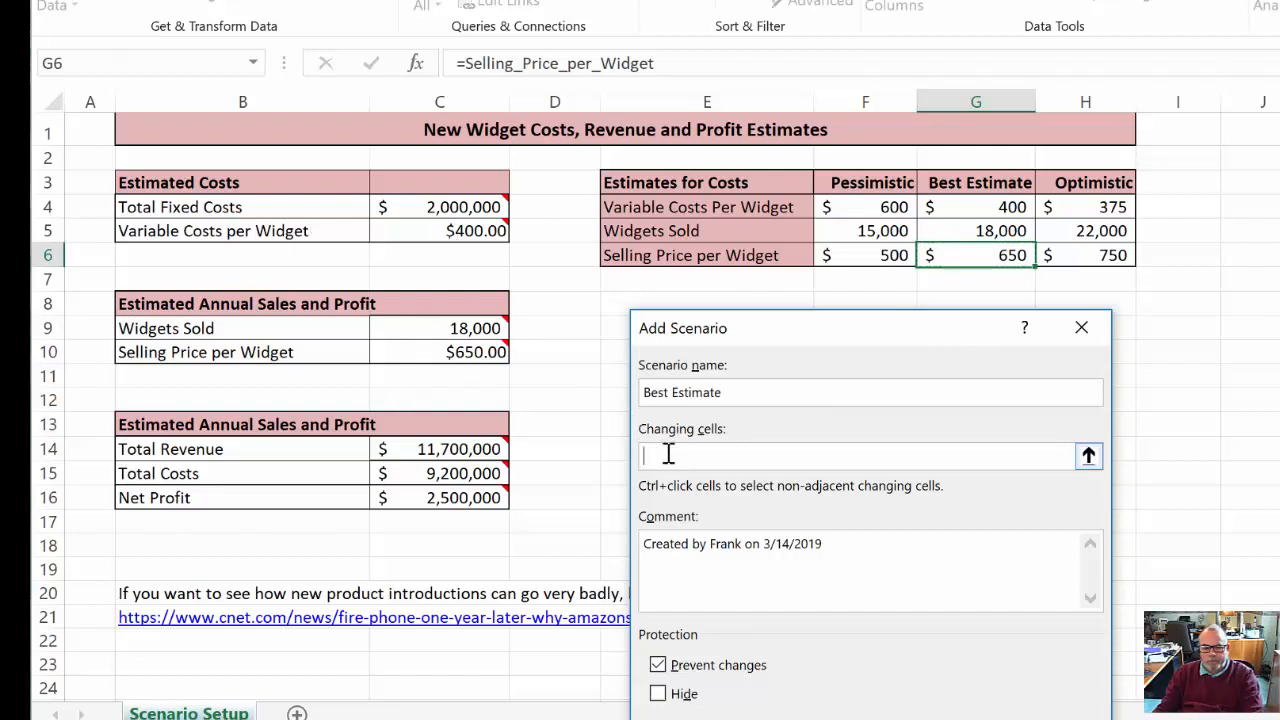
left_click(446, 231)
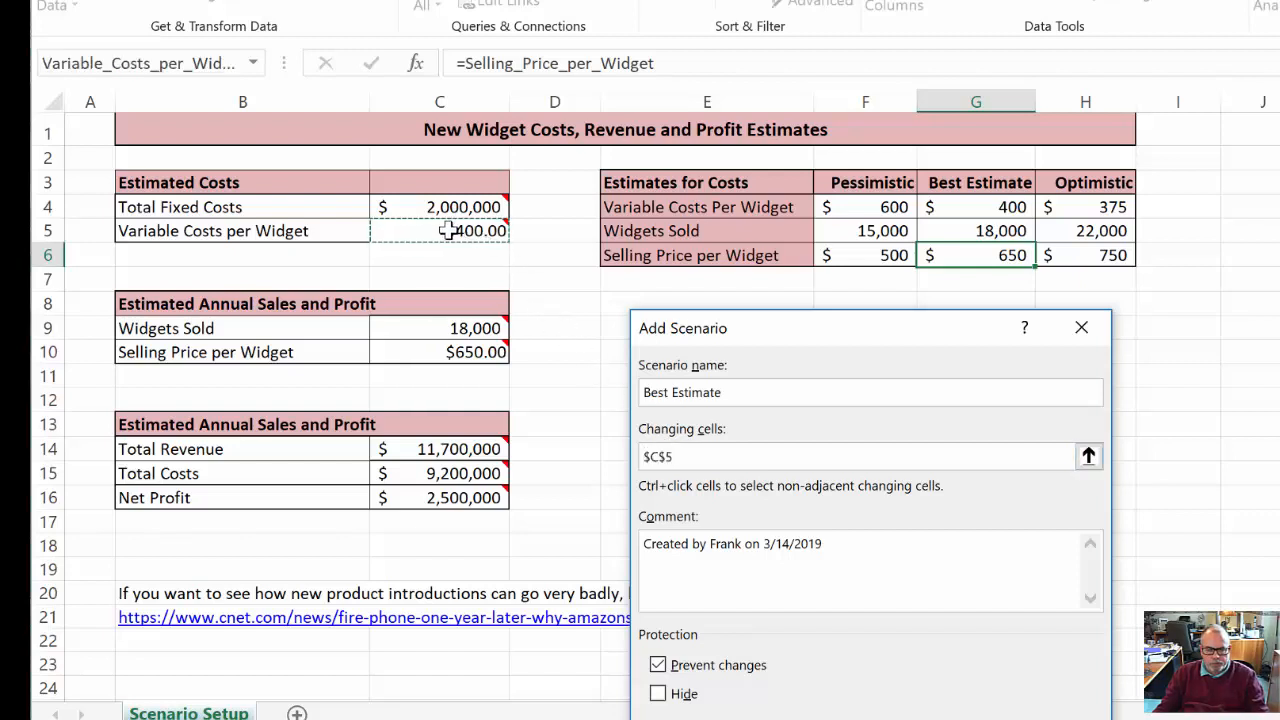
left_click(484, 328, "ctrl")
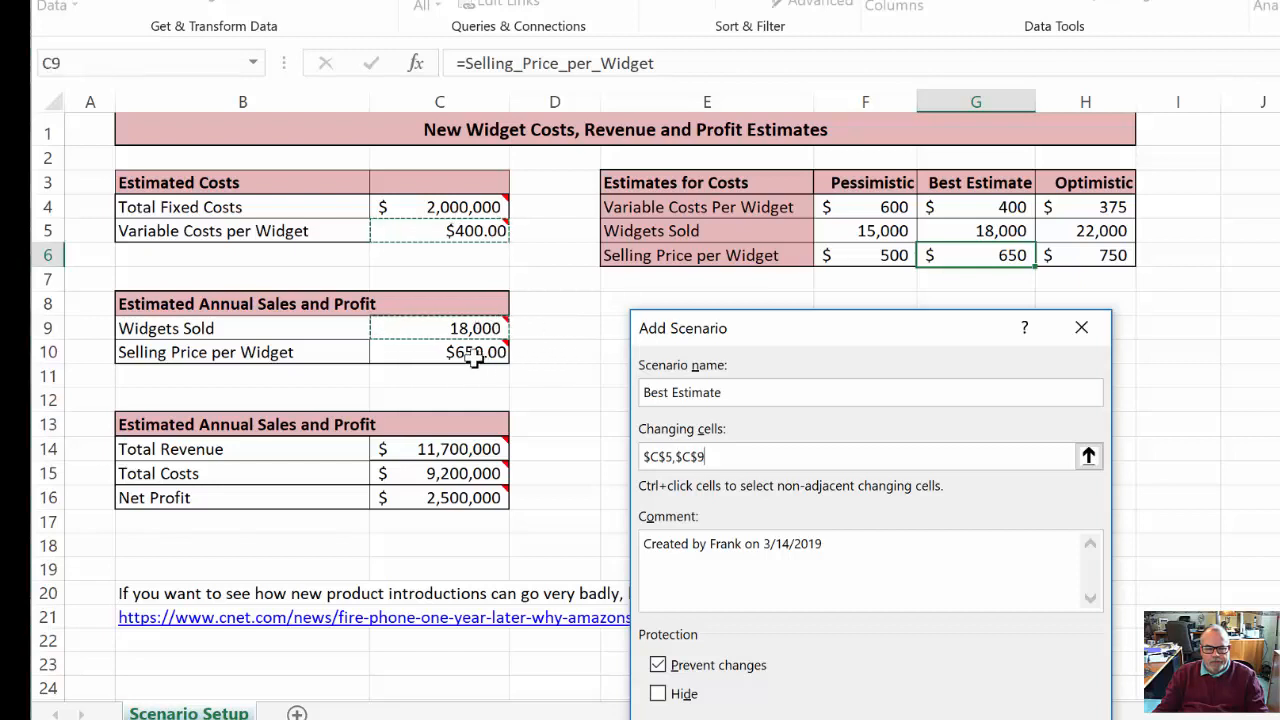
left_click(474, 358, "ctrl")
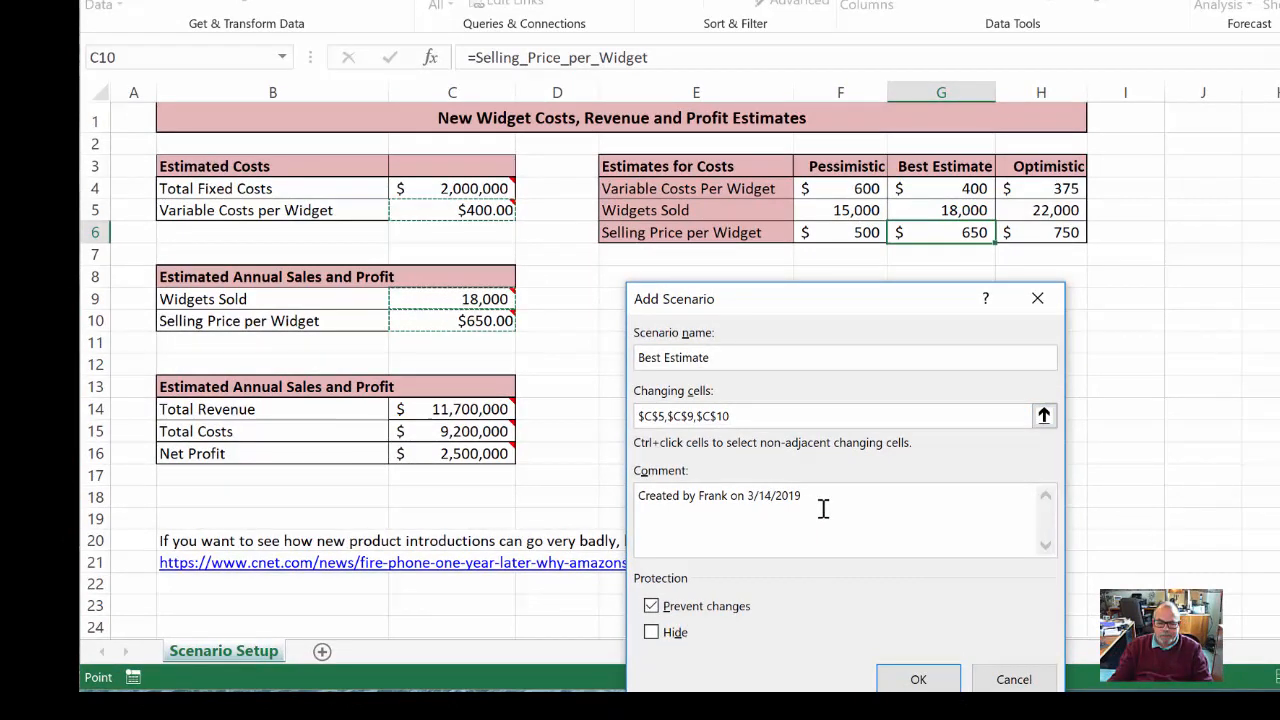
left_click(922, 680)
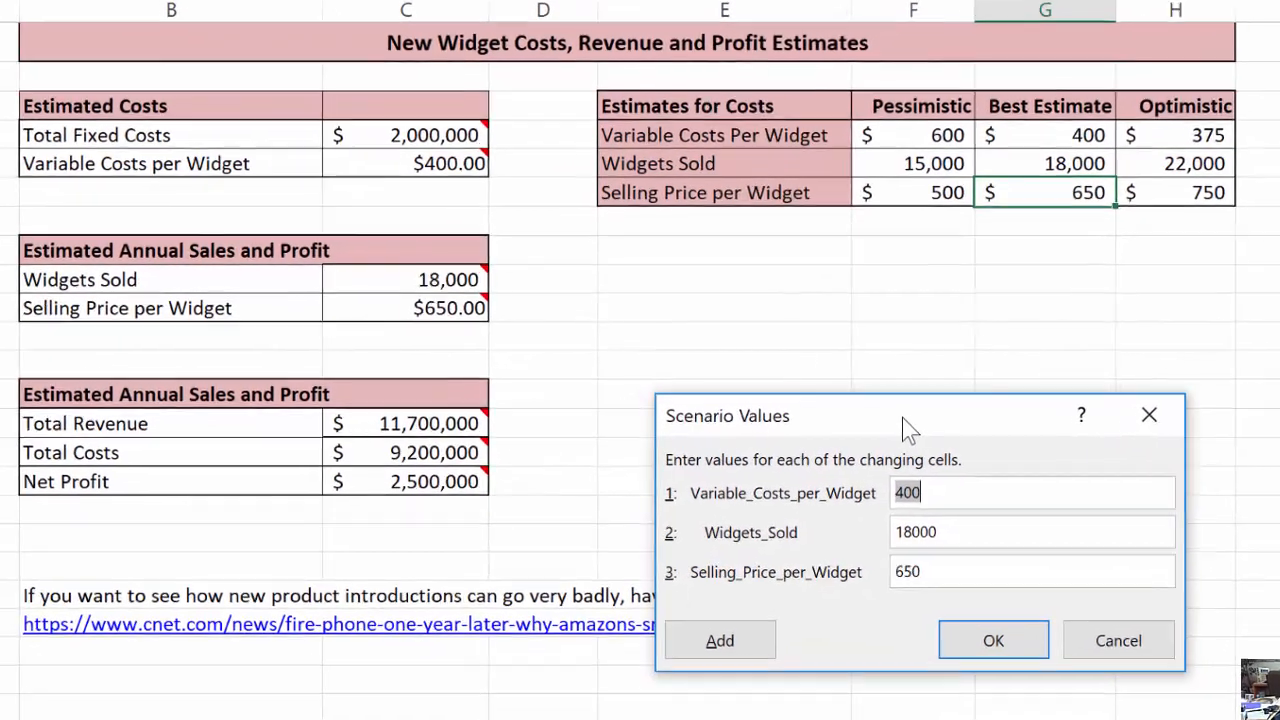
- Accept the Best Estimate scenario values of 400 variable cost per widget, 18000 widgets sold and 650 selling price
left_click_drag(834, 410, 793, 277)
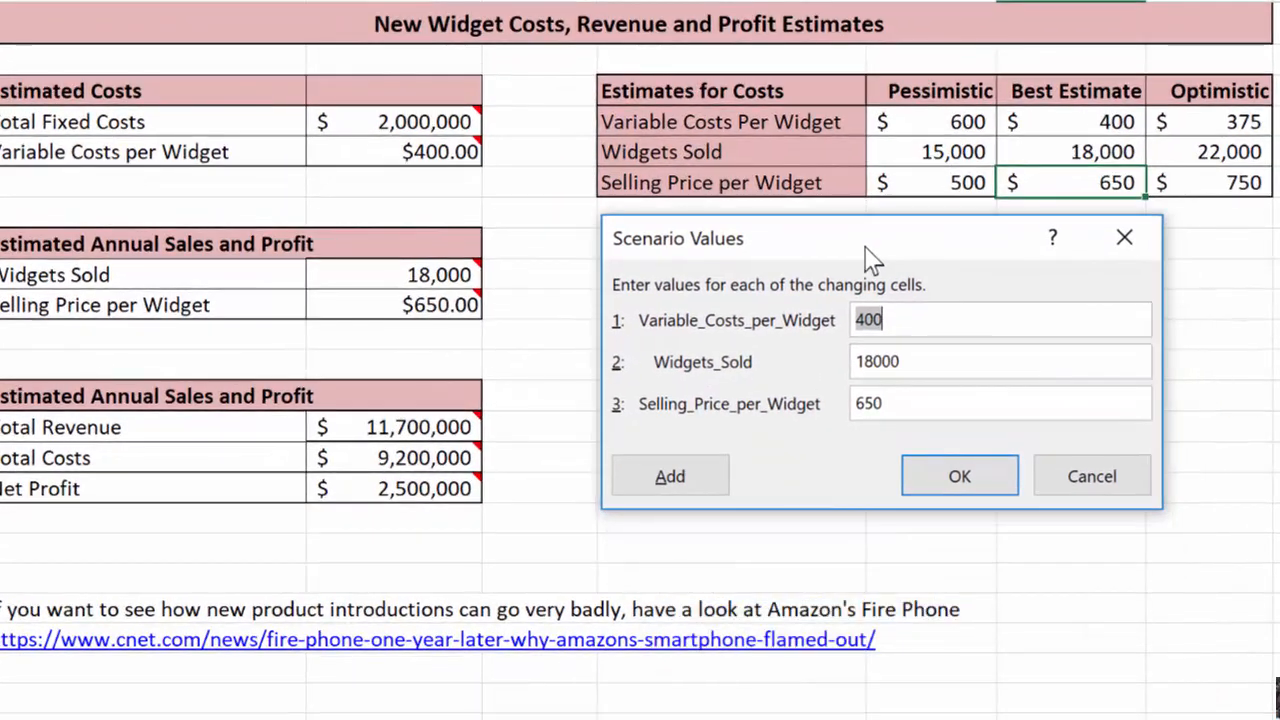
left_click_drag(865, 247, 865, 246)
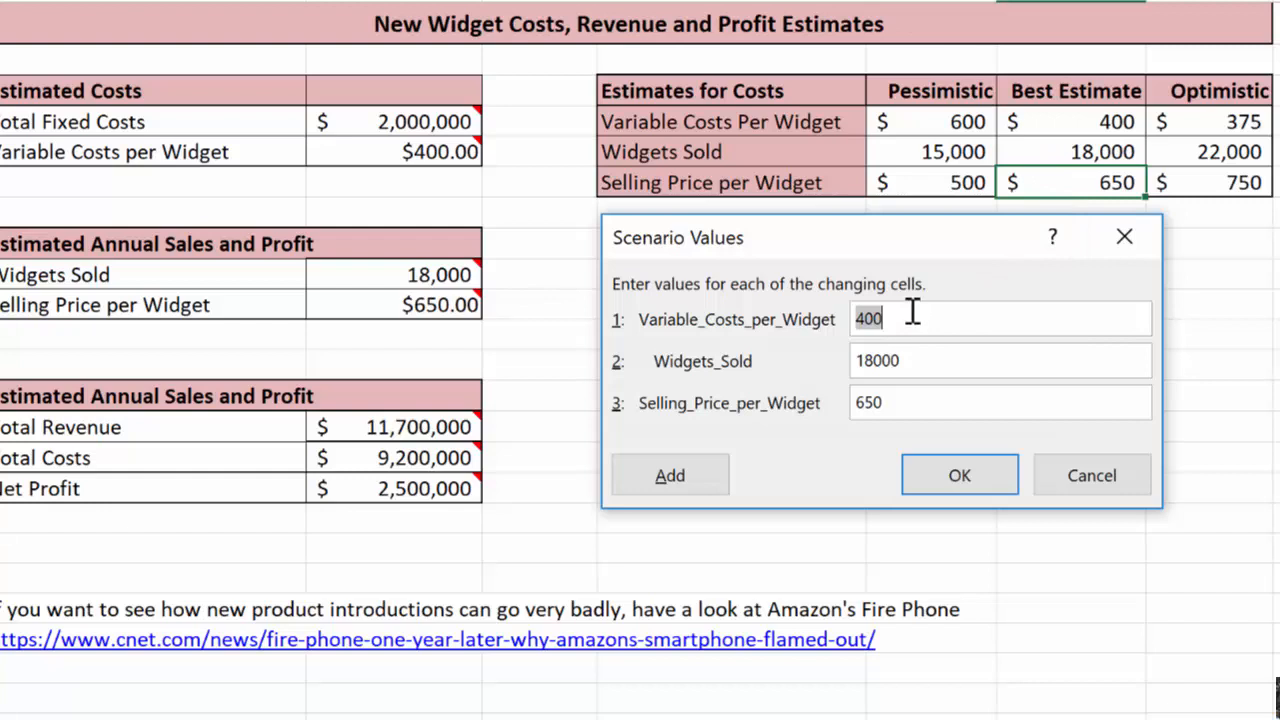
left_click(961, 474)
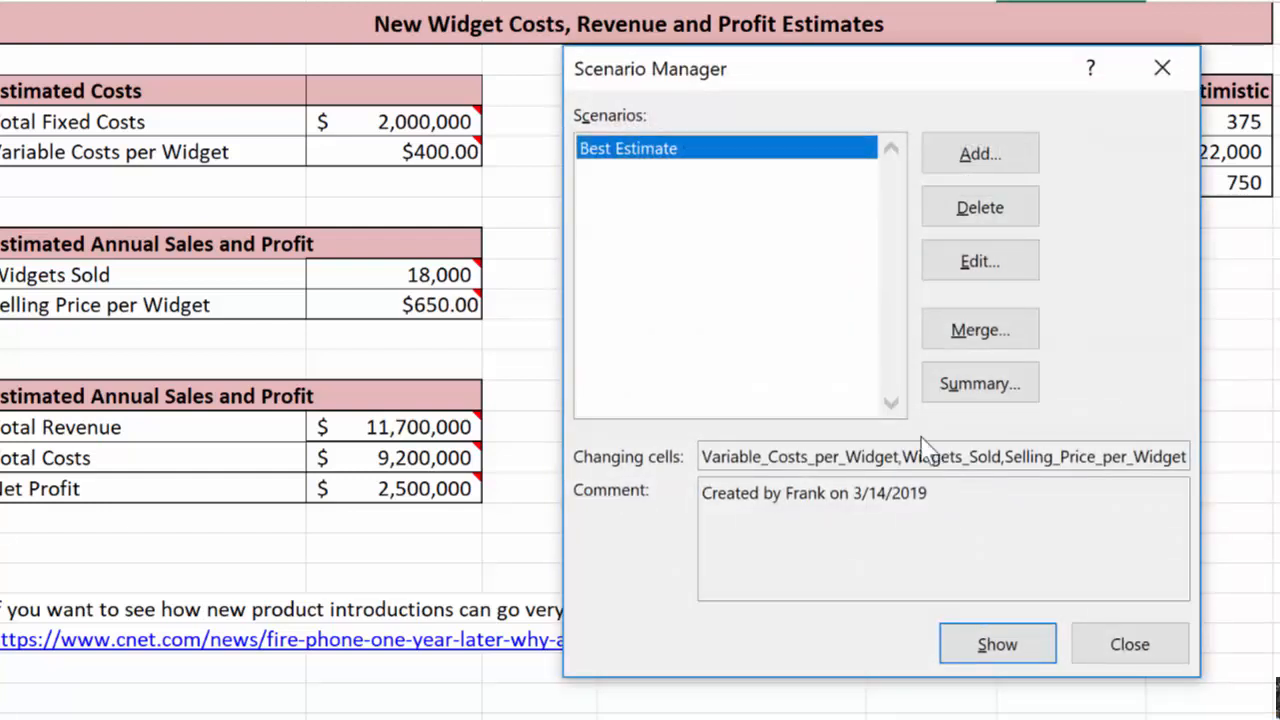
- Add a second scenario named Pessimistic, keeping C5, C9 and C10 as the changing cells
left_click_drag(764, 72, 864, 232)
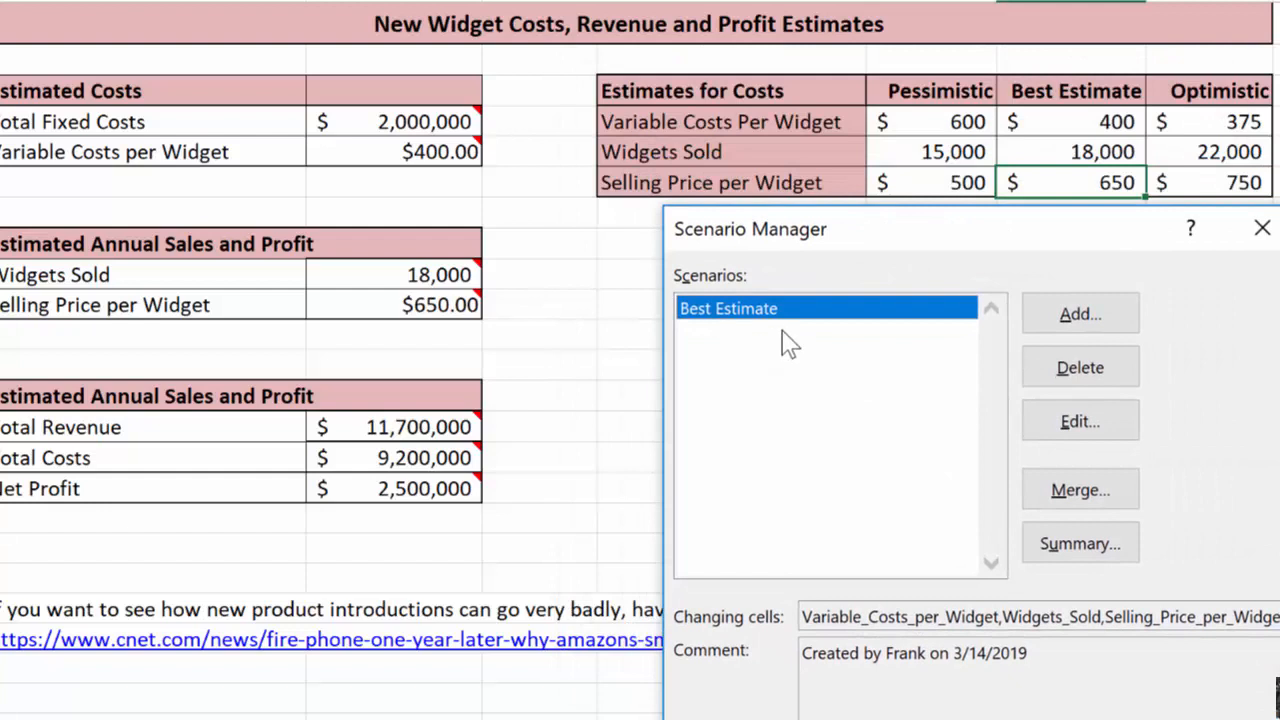
left_click(1080, 316)
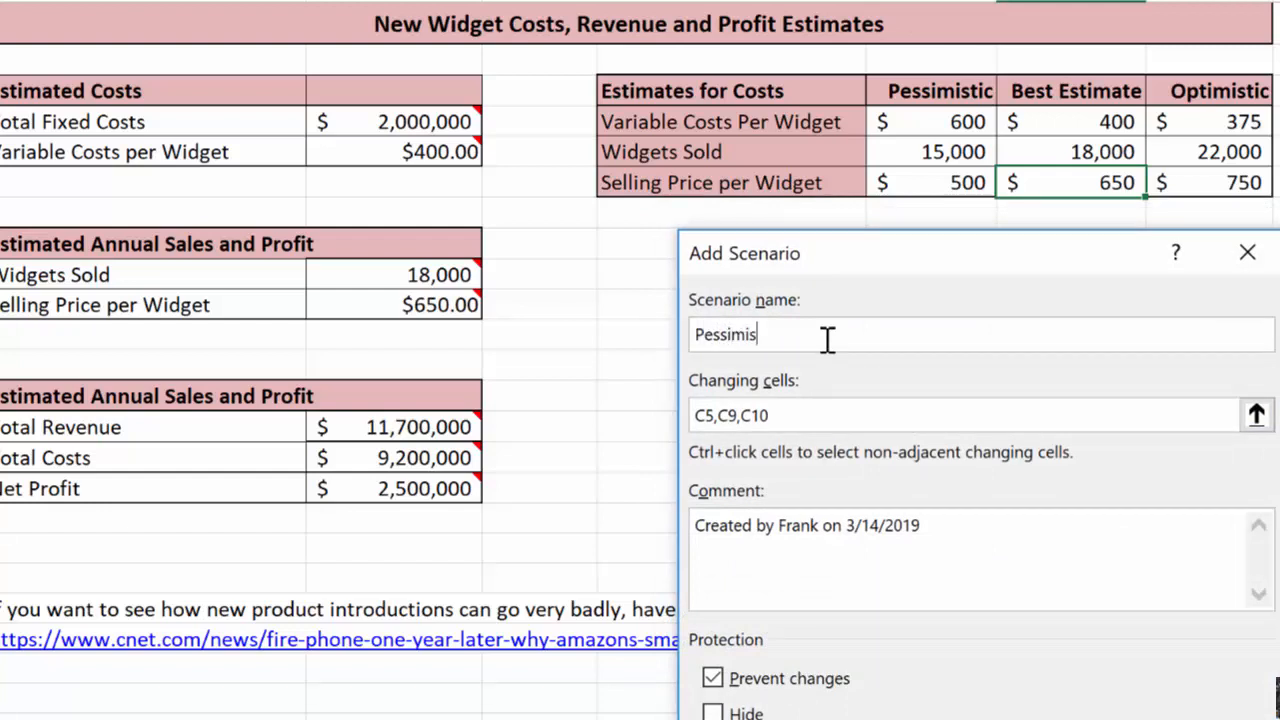
key("Tab")
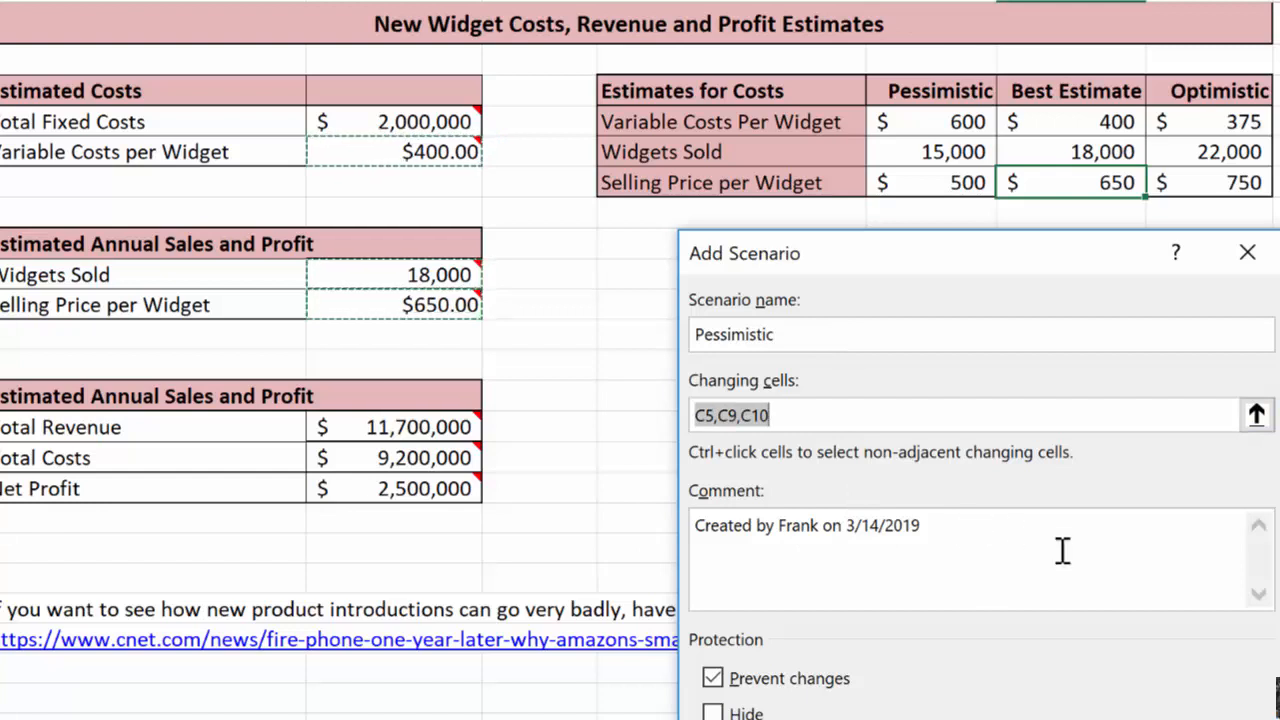
key("Return")
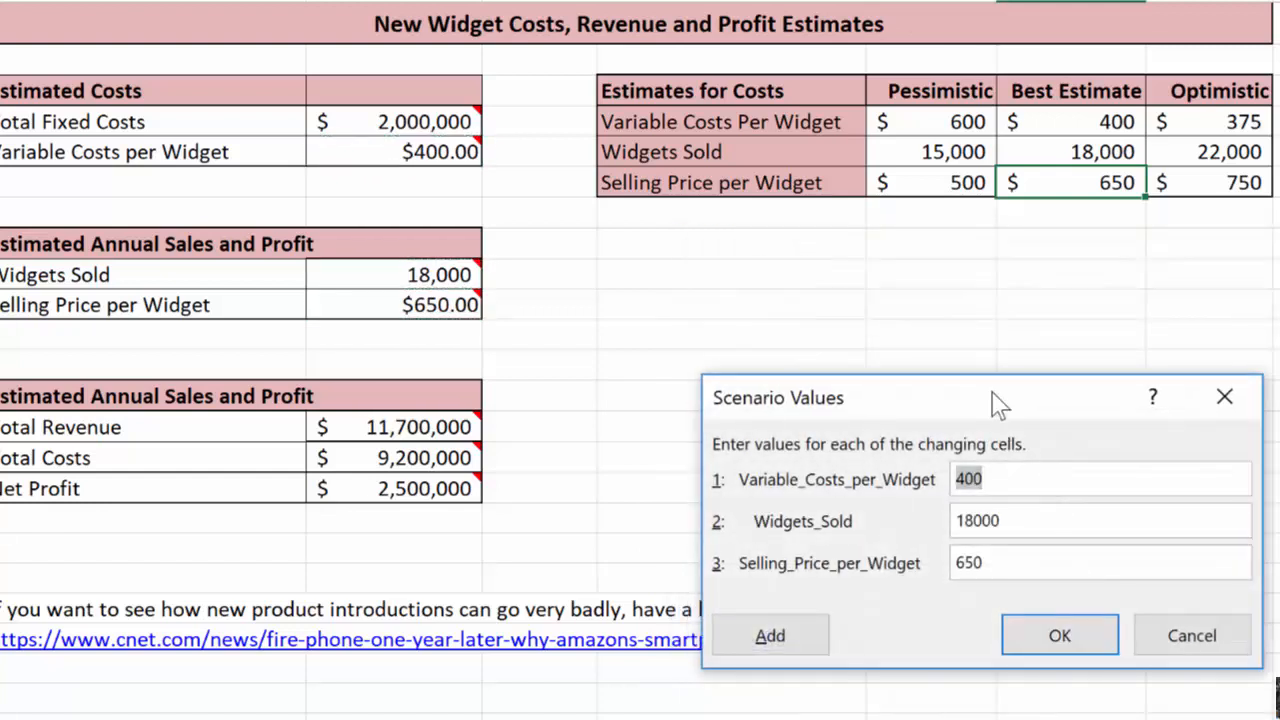
- Set the Pessimistic scenario's variable cost per widget to 600, widgets sold to 15000 and selling price to 500, and save it
left_click_drag(991, 408, 917, 222)
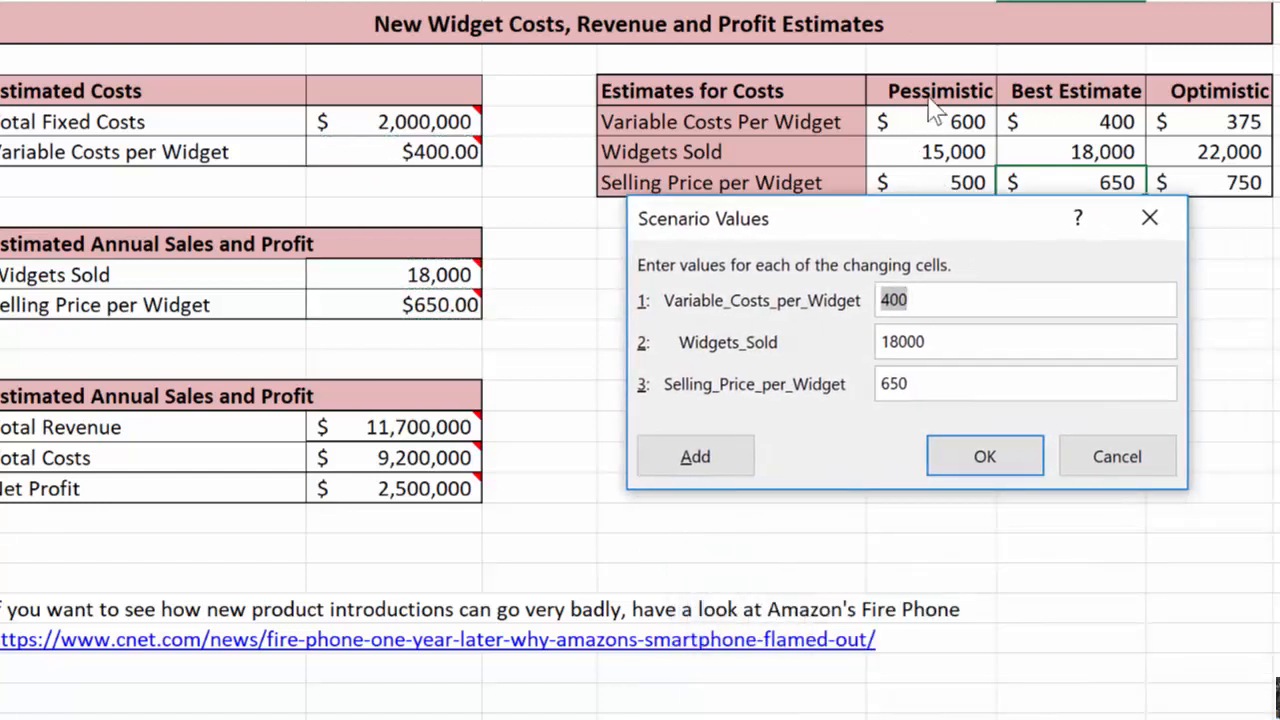
type("6")
key("Tab")
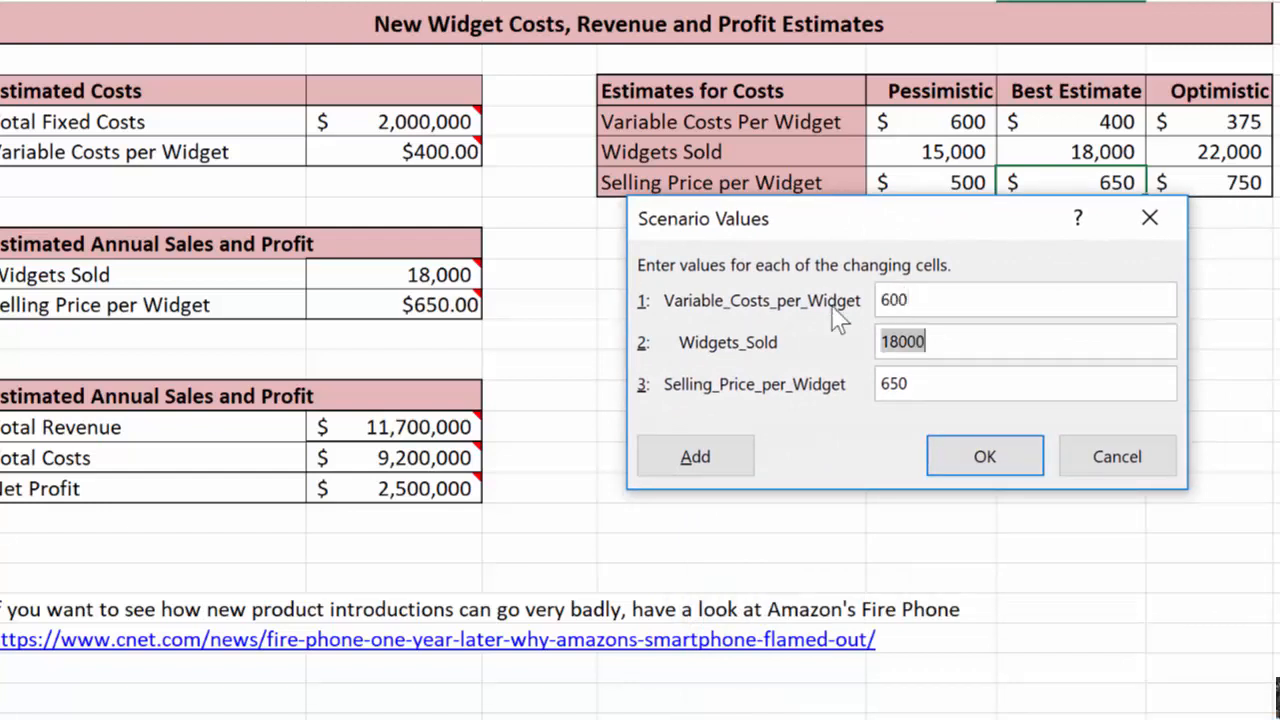
type("15")
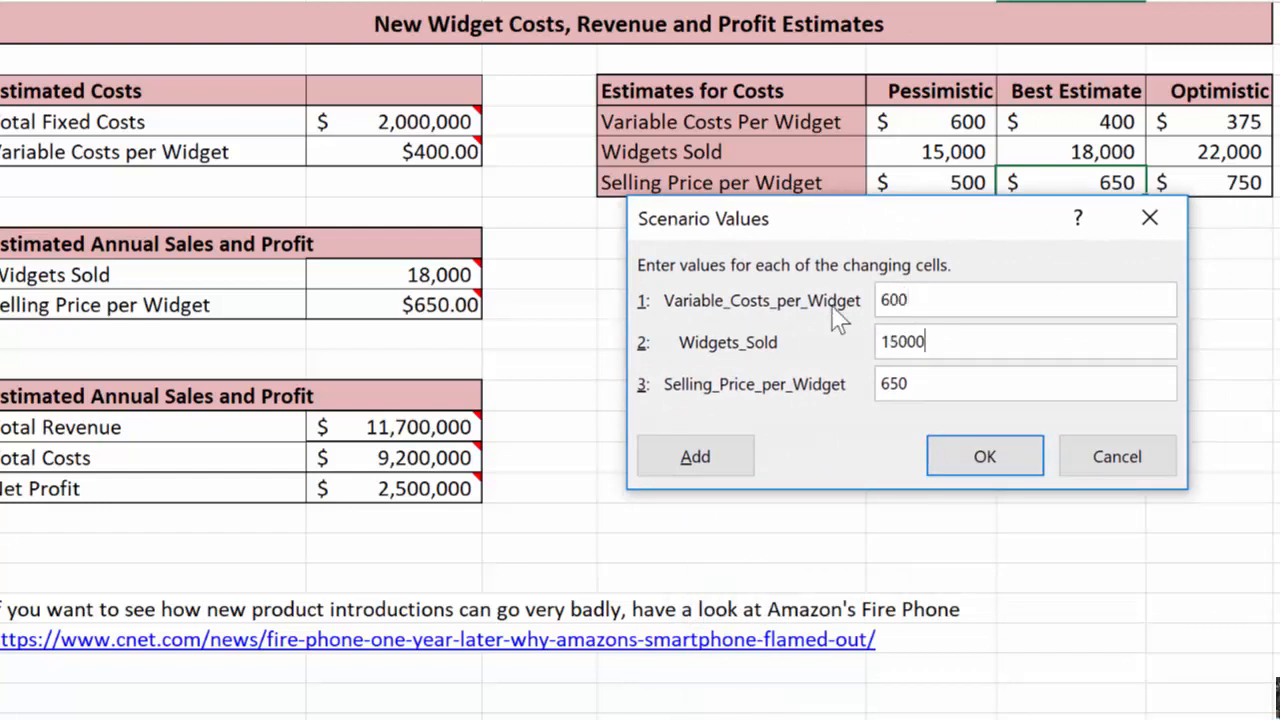
key("Tab")
type("5")
left_click(985, 458)
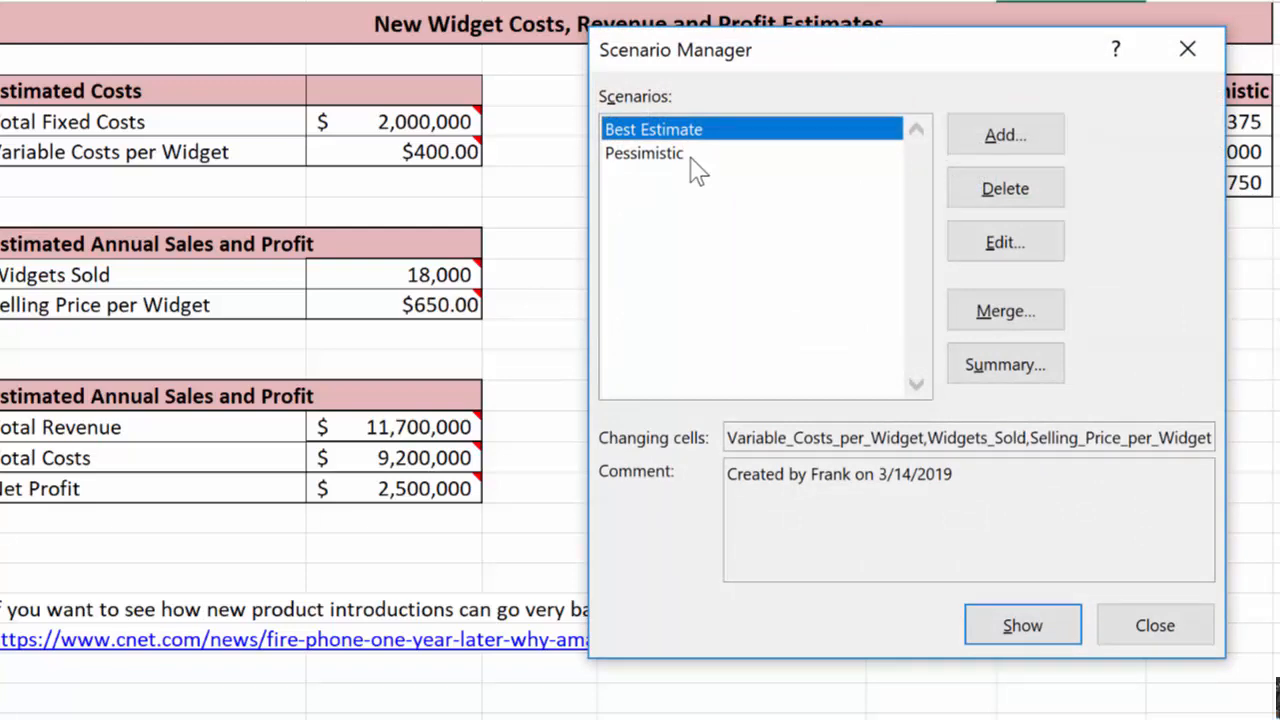
- Add a third scenario named Optimistic with the same changing cells C5, C9 and C10
left_click(690, 155)
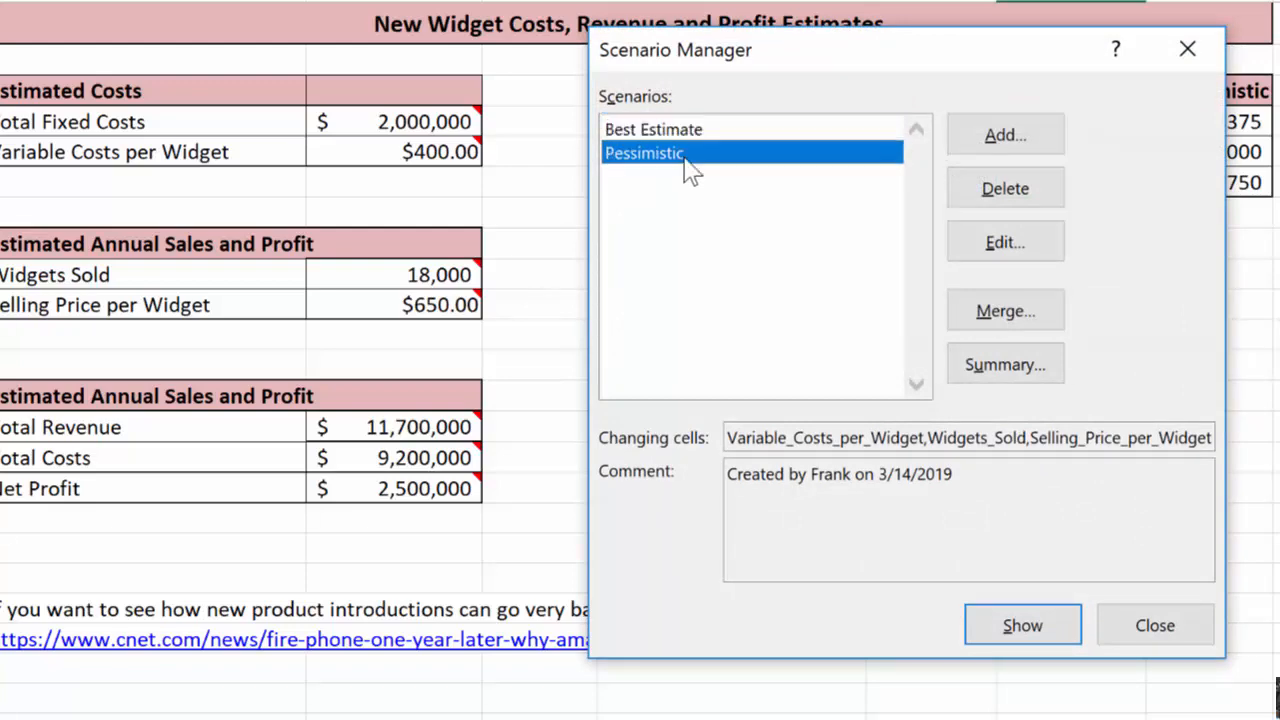
left_click_drag(1030, 58, 1040, 219)
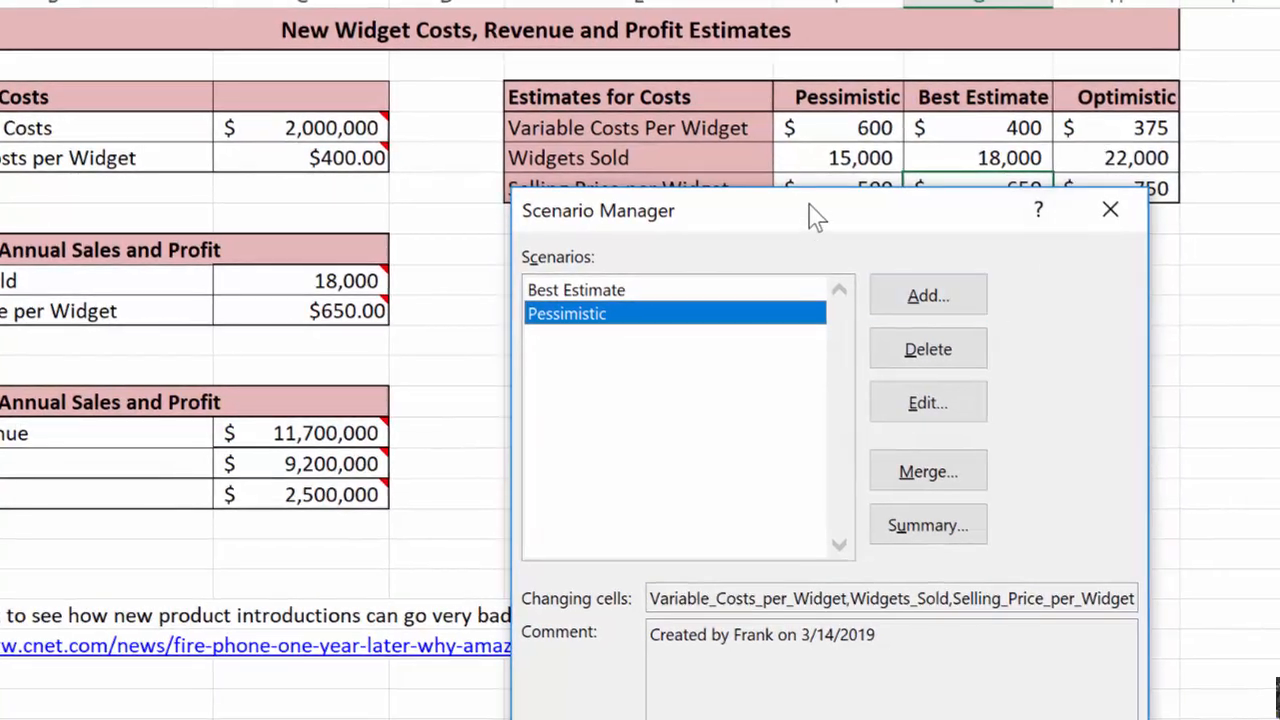
left_click_drag(814, 214, 812, 236)
left_click(900, 323)
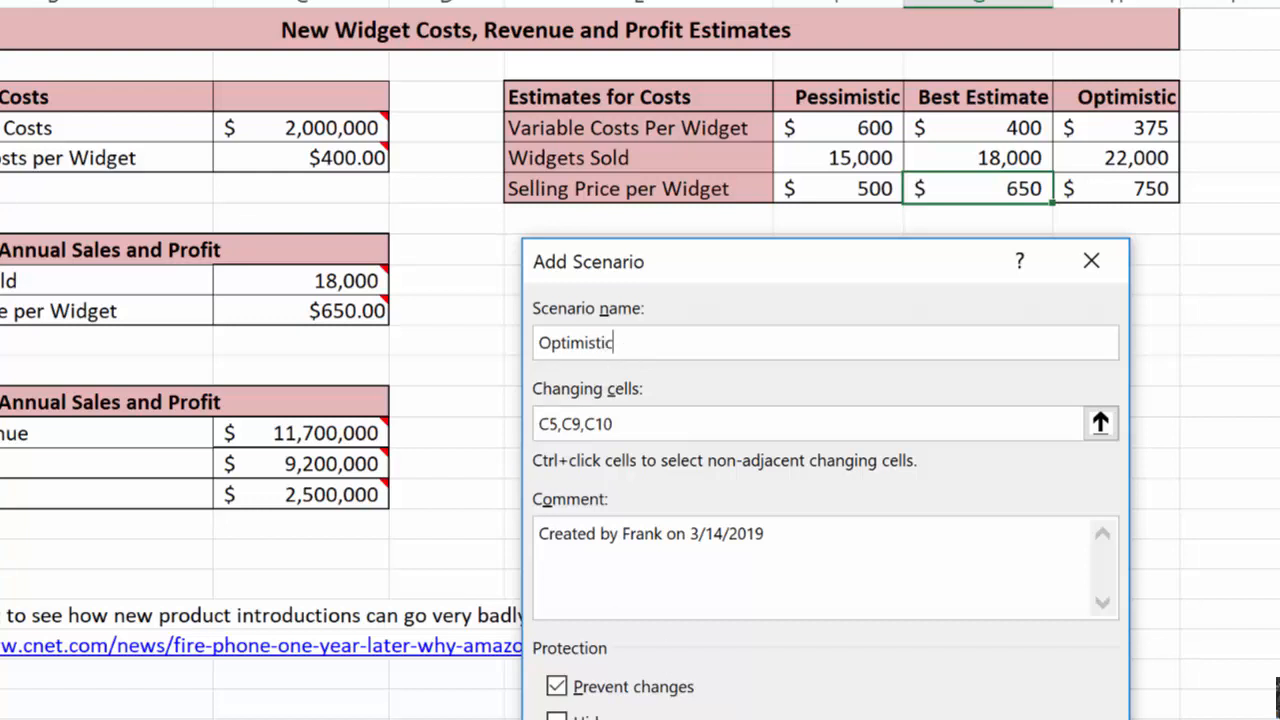
key("Return")
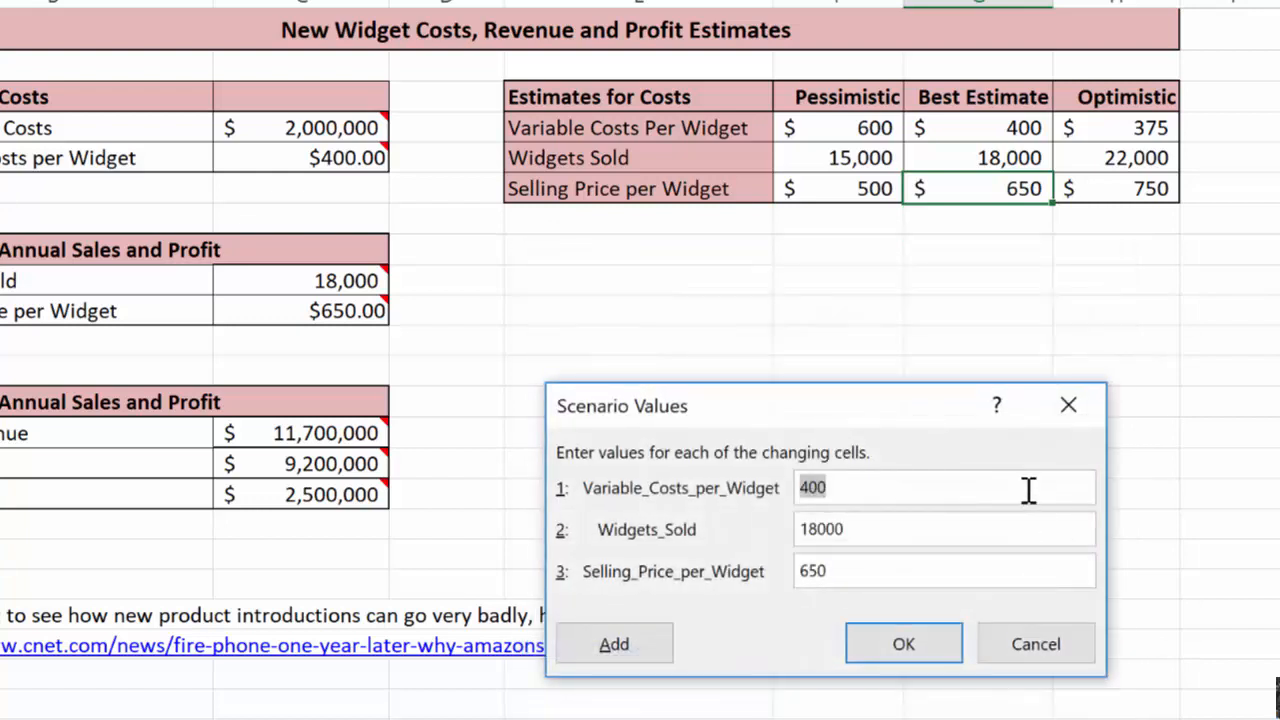
- Set the Optimistic scenario's variable cost per widget to 375, widgets sold to 22000 and selling price to 750, and save it
left_click_drag(935, 413, 1194, 243)
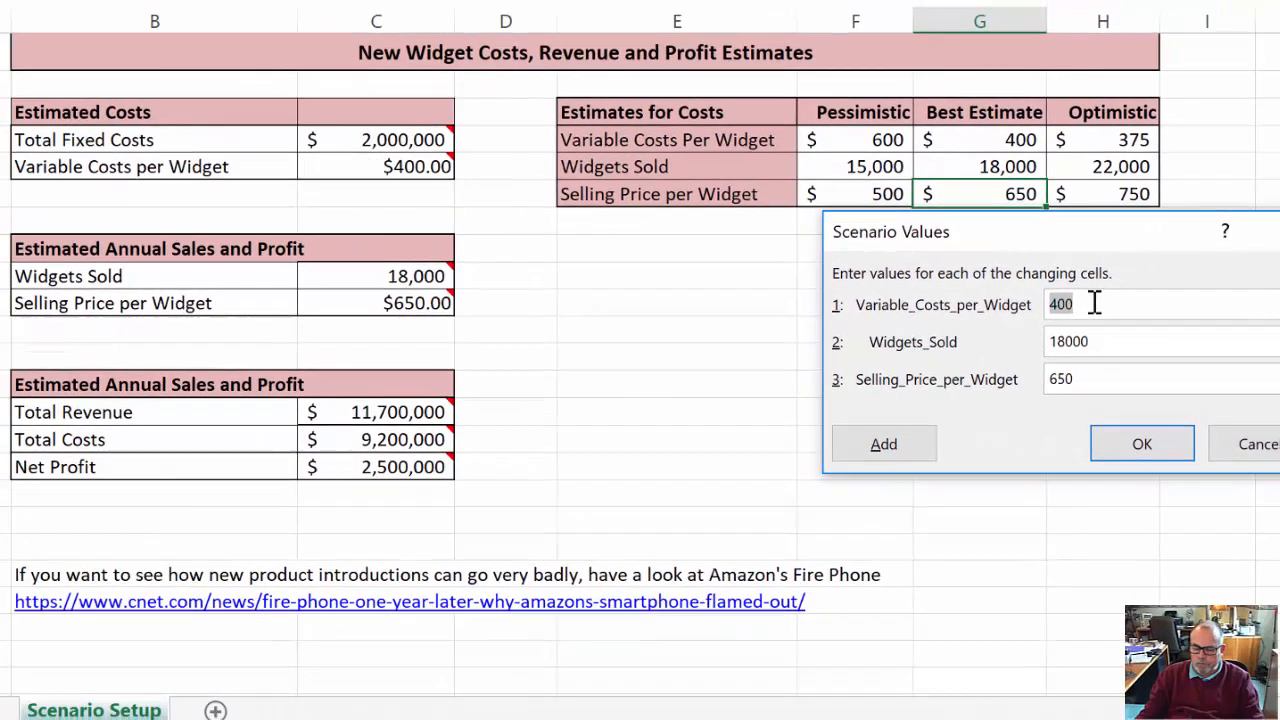
type("375")
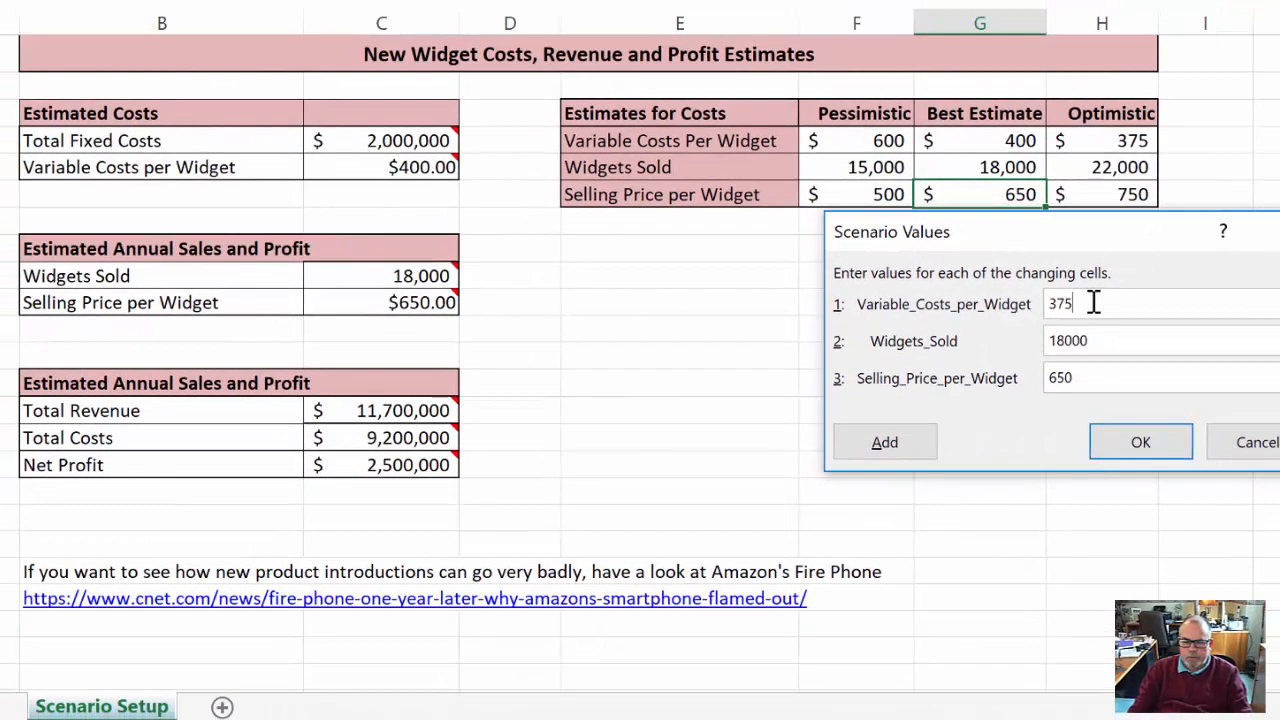
key("Tab")
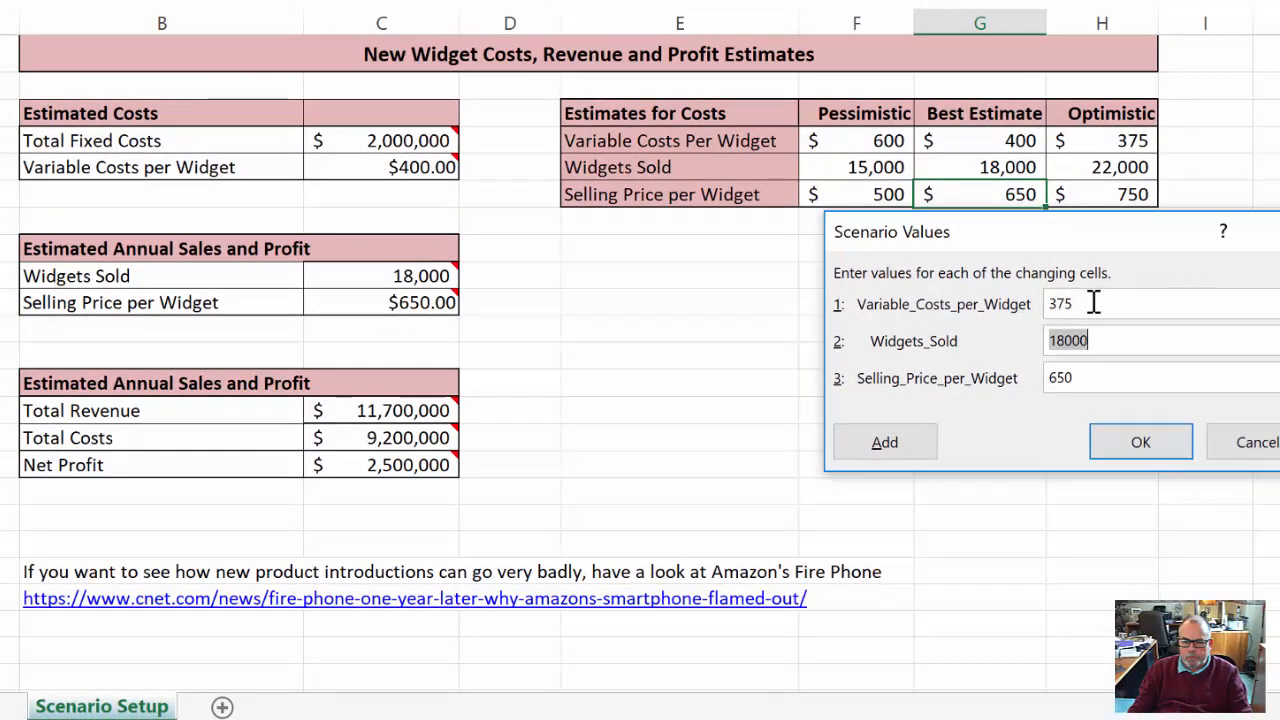
type("22")
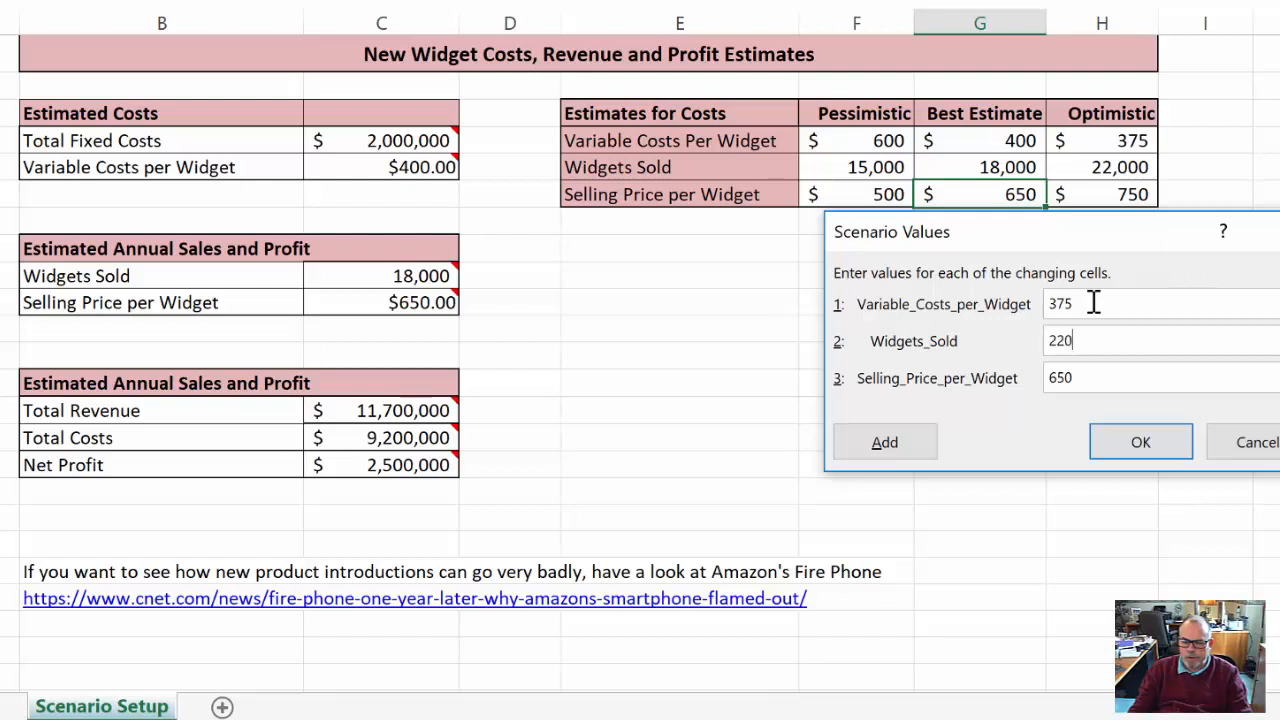
key("Tab")
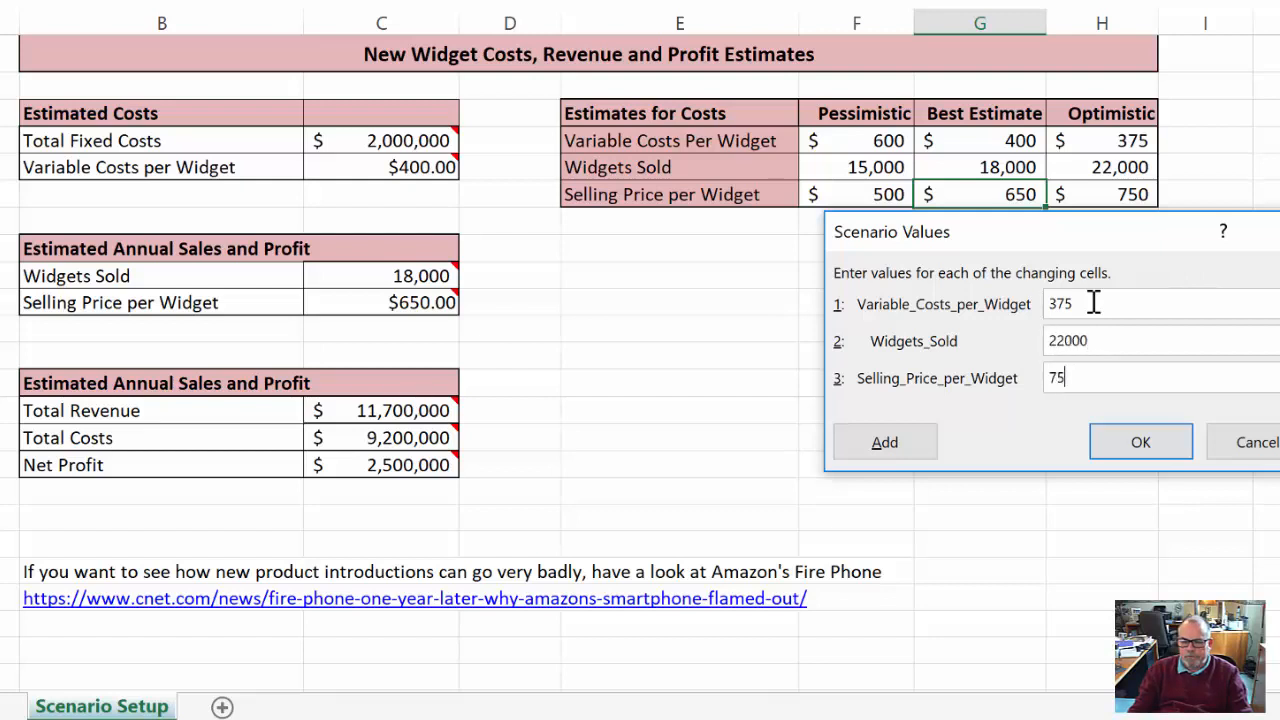
left_click(1138, 441)
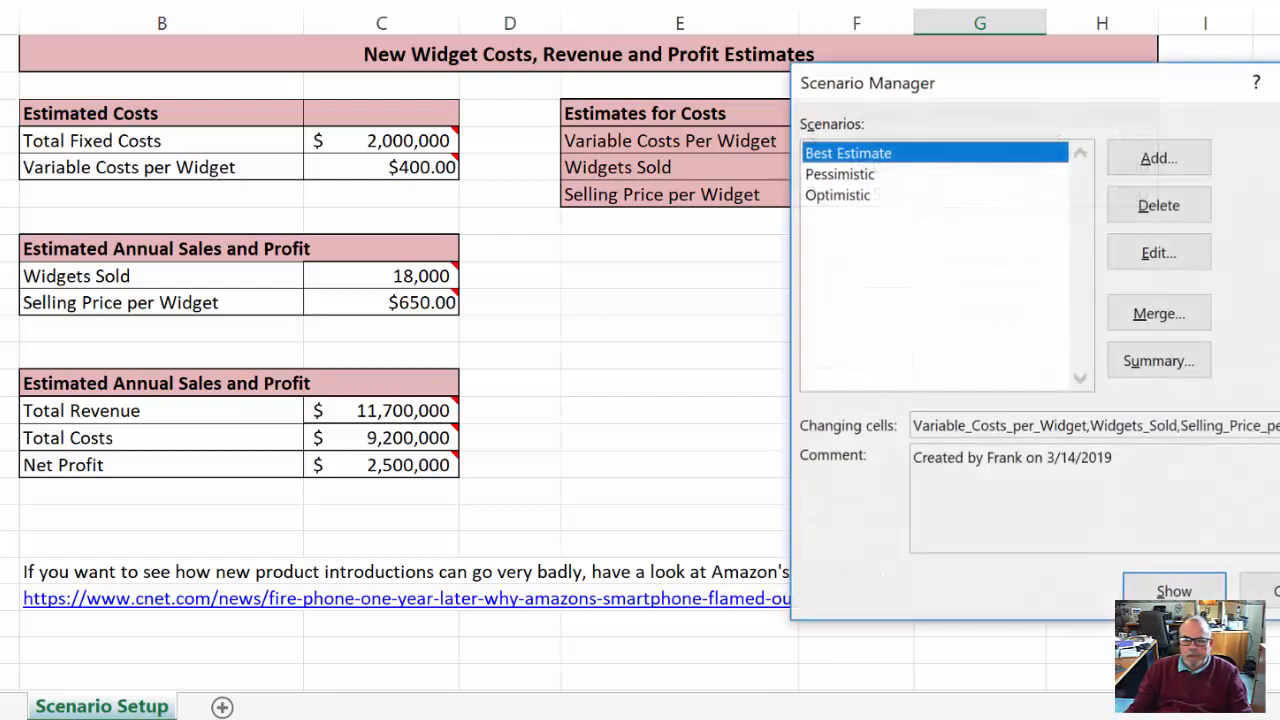
- Show the Pessimistic scenario's values in the worksheet, followed by the Optimistic scenario's values
left_click_drag(928, 82, 732, 246)
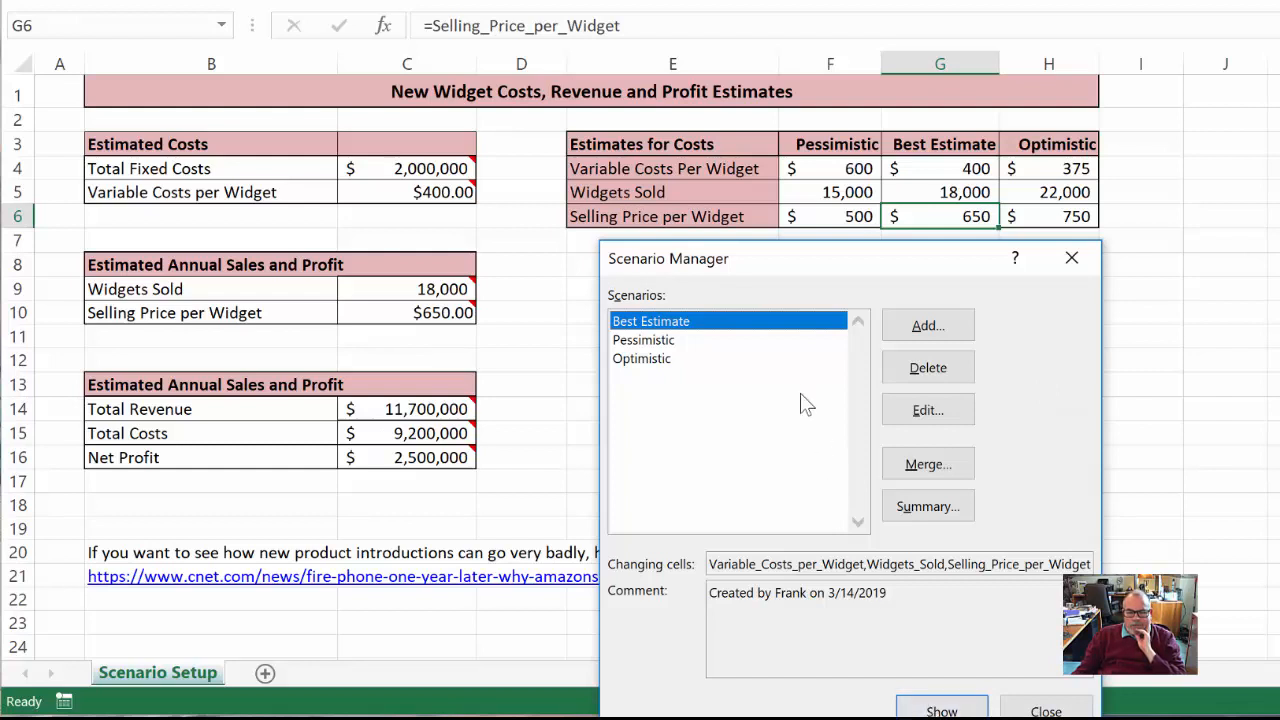
left_click(640, 341)
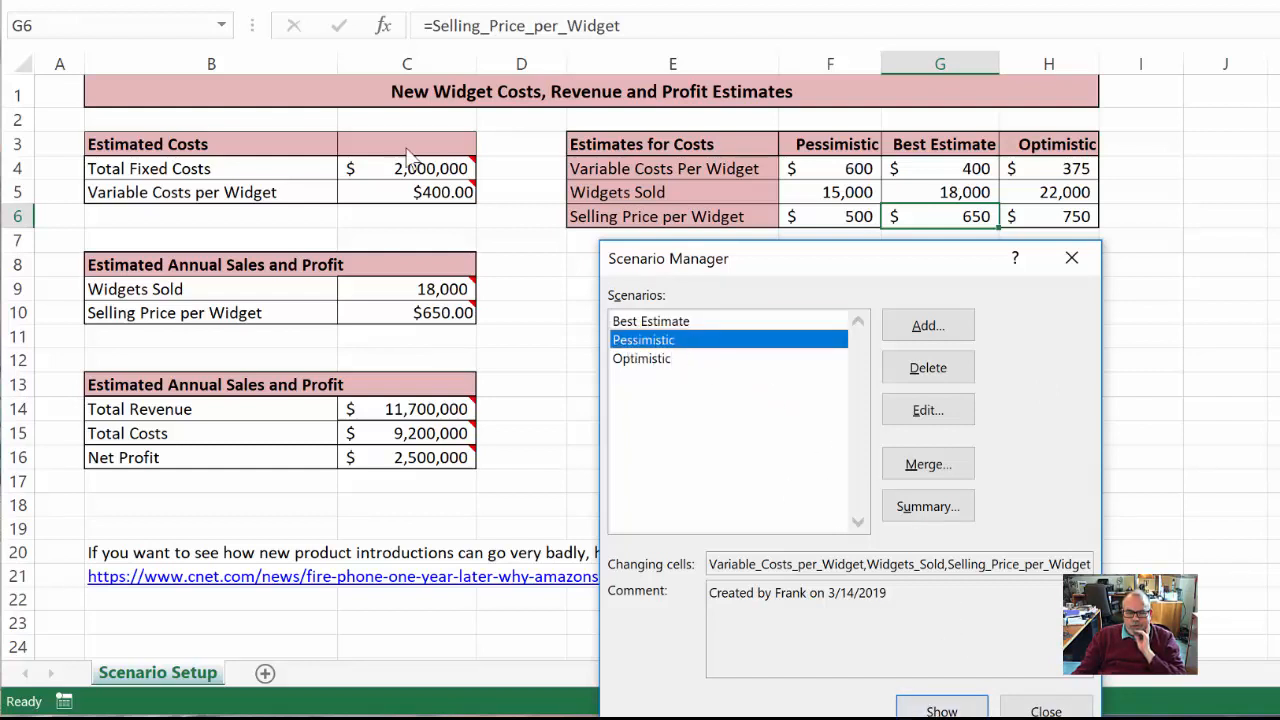
left_click(940, 711)
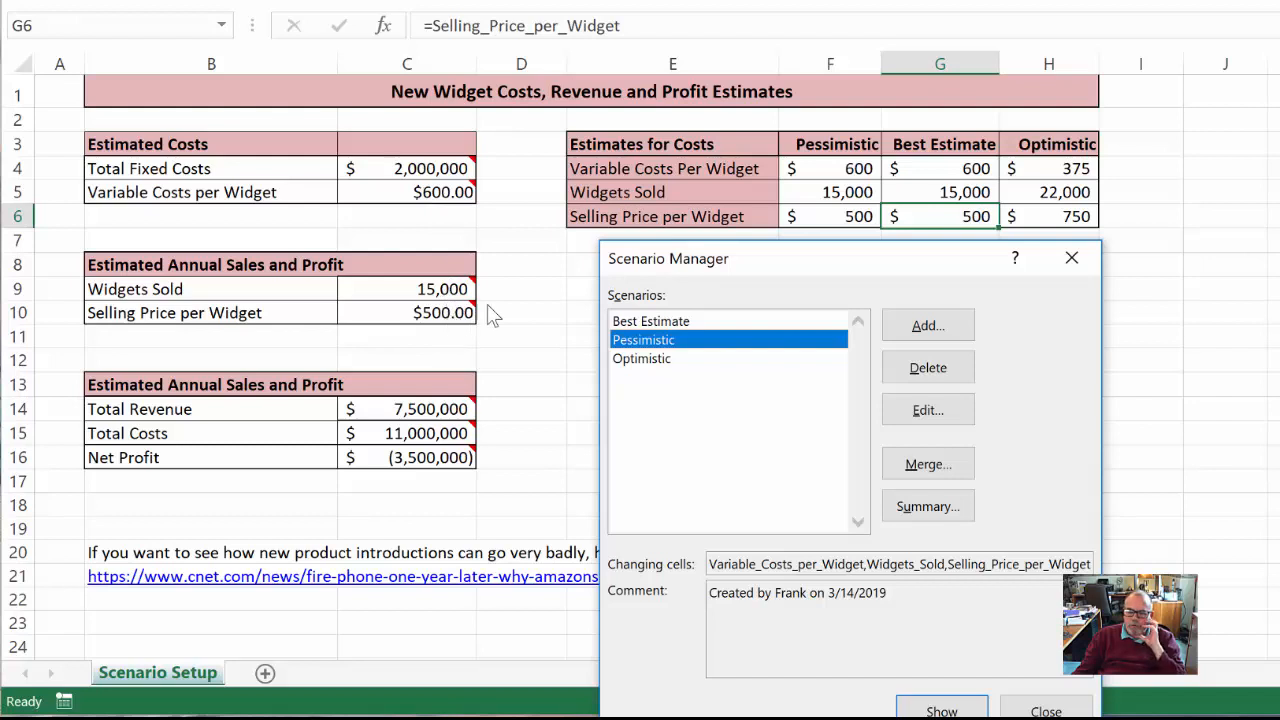
left_click(662, 359)
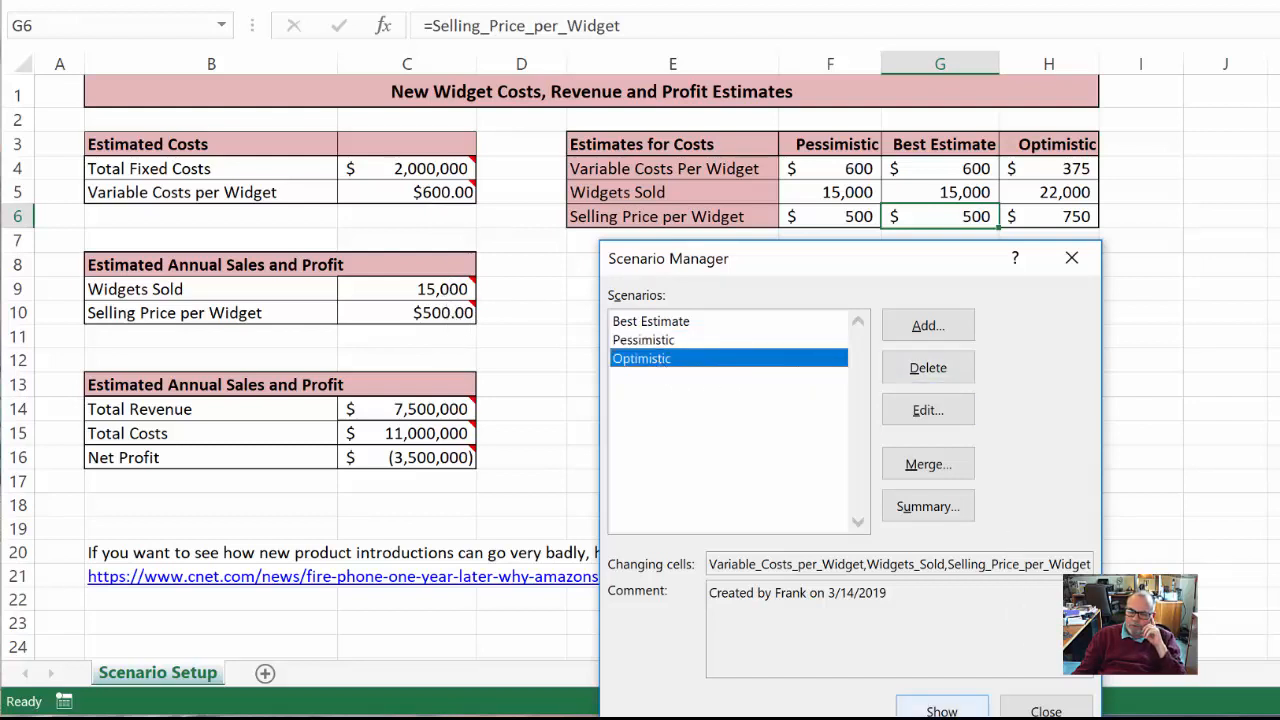
left_click(942, 711)
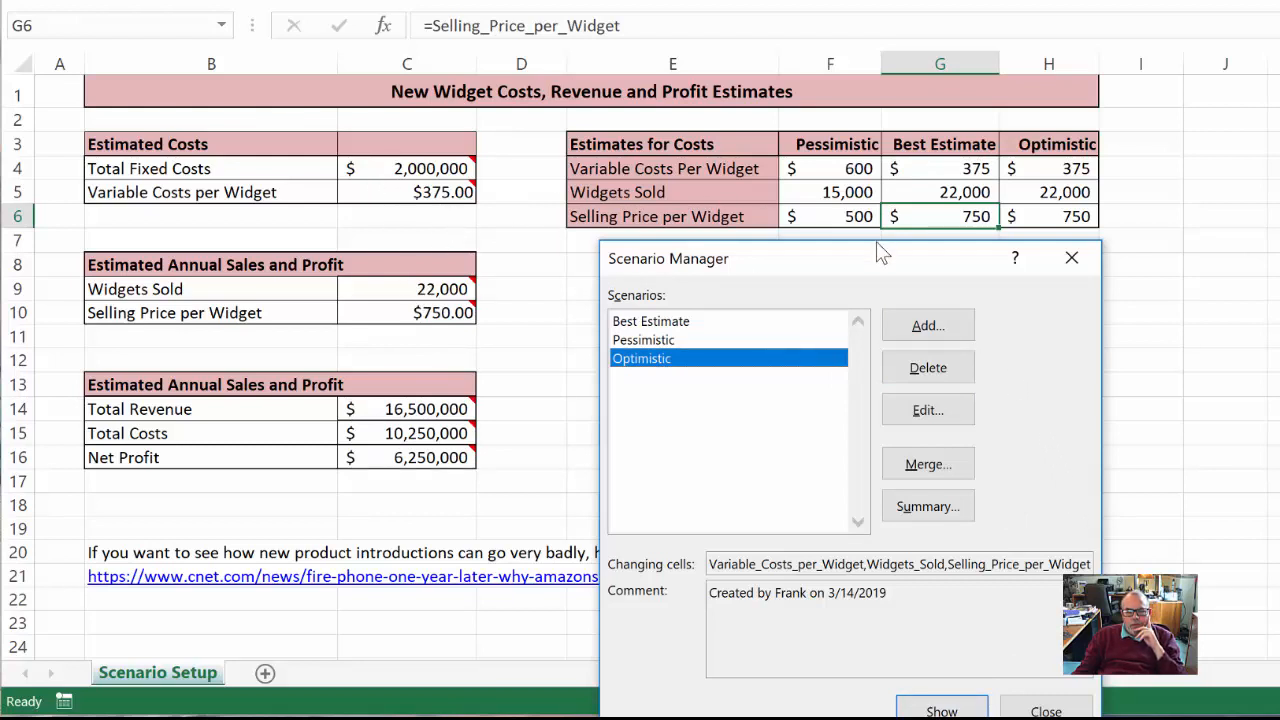
- Create a scenario summary report with result cells C14:C16 and place its sheet after the Scenario Setup sheet
left_click_drag(867, 259, 789, 57)
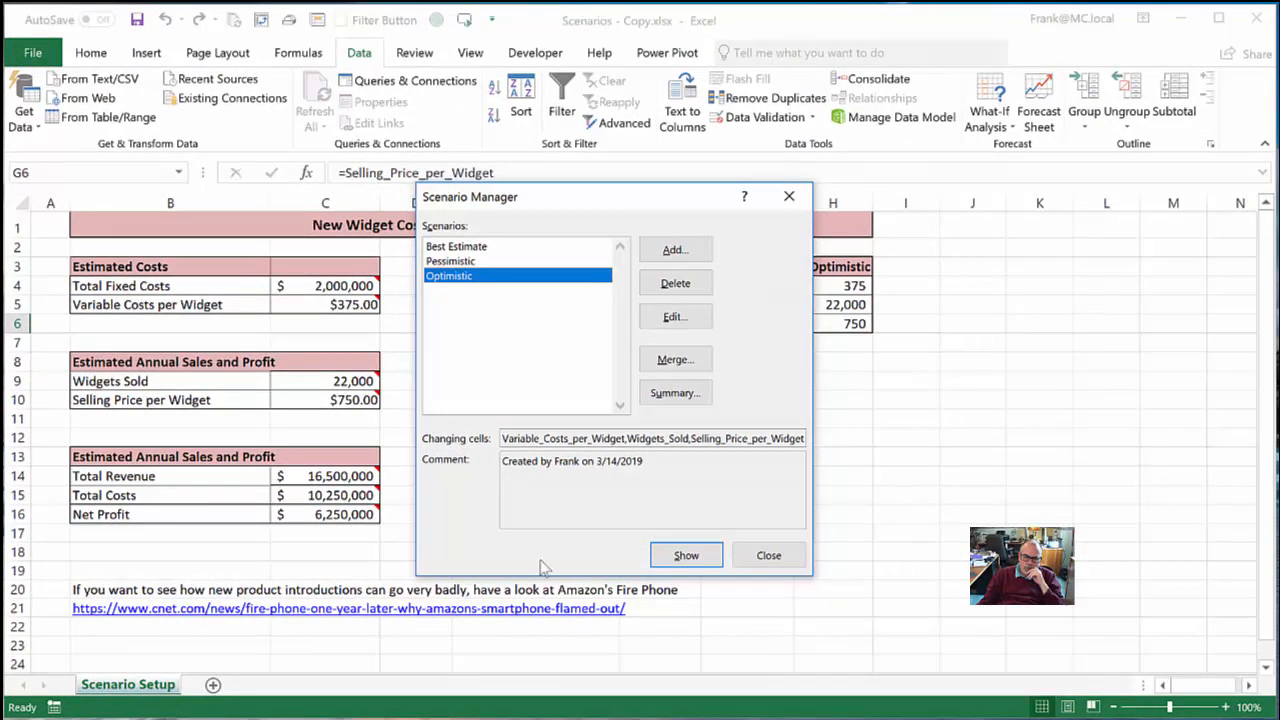
left_click(675, 394)
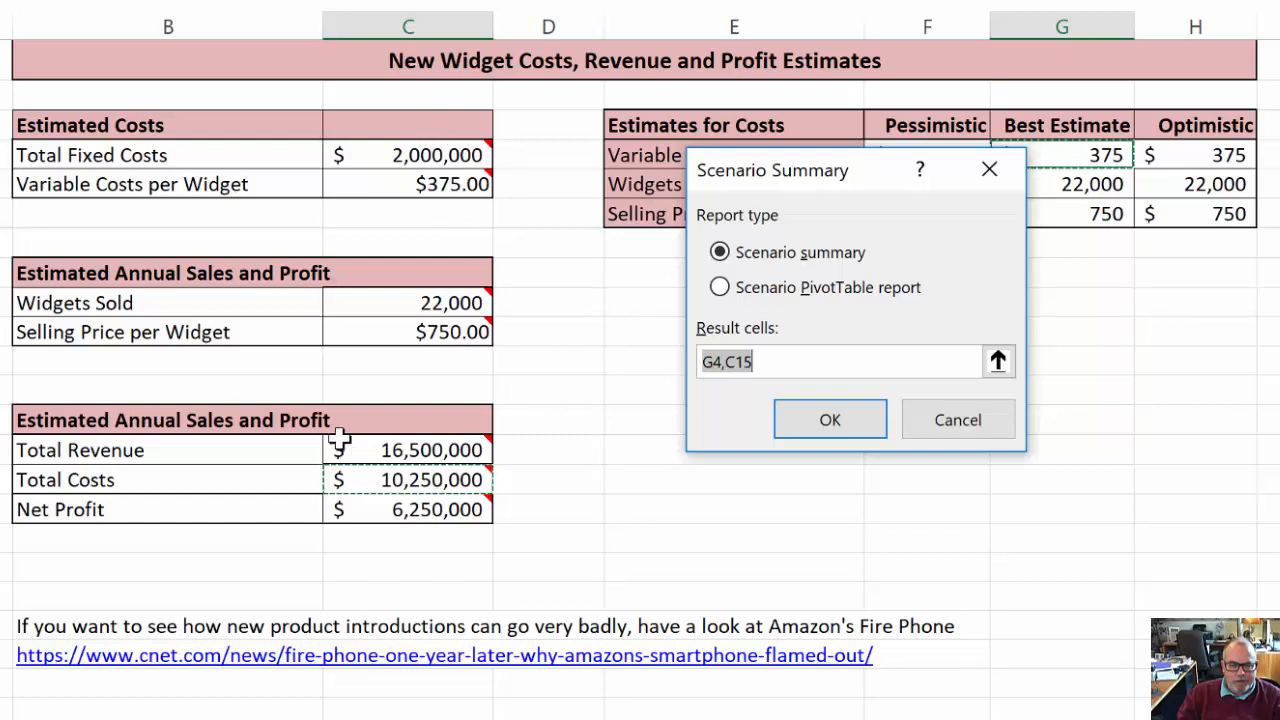
left_click_drag(374, 449, 383, 507)
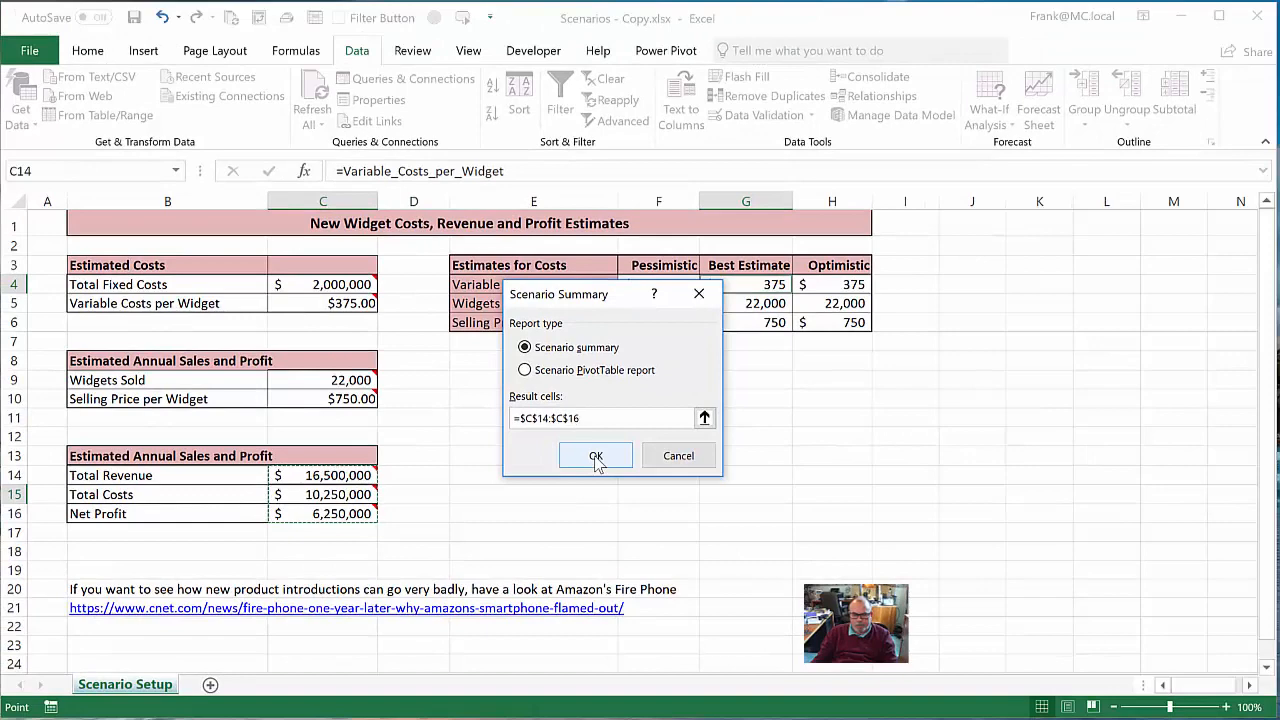
left_click(596, 456)
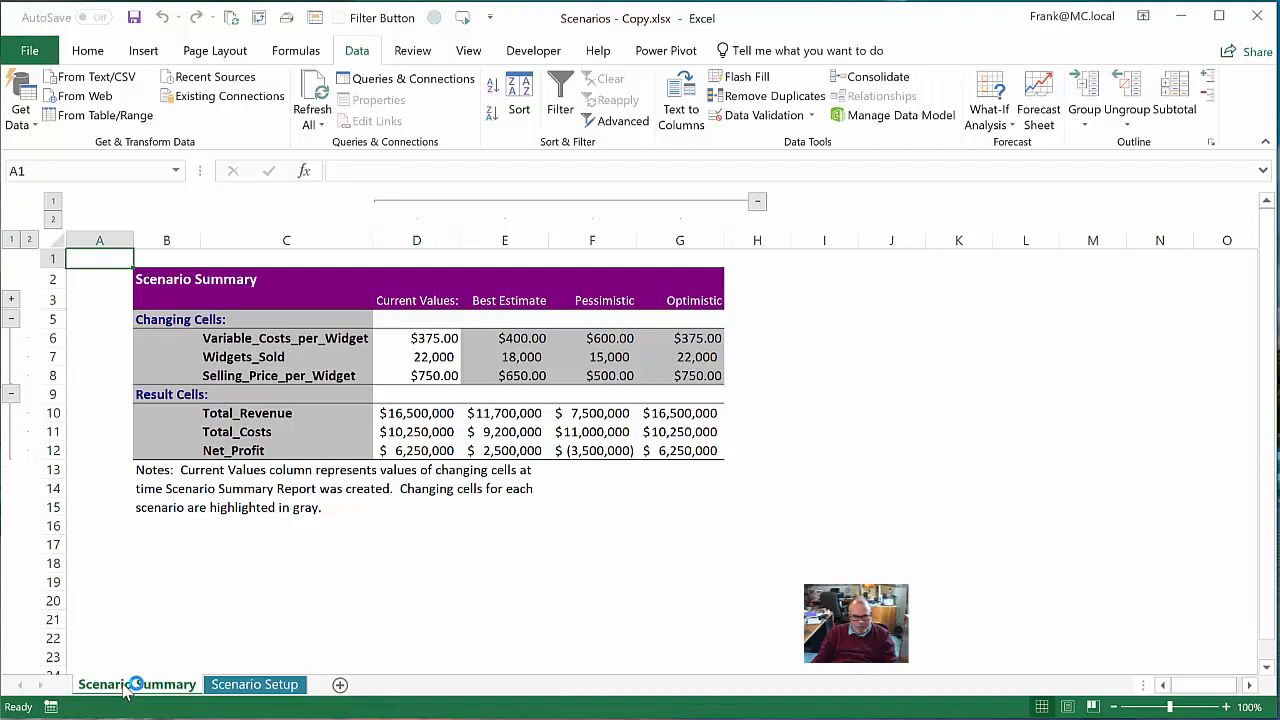
left_click_drag(125, 690, 328, 690)
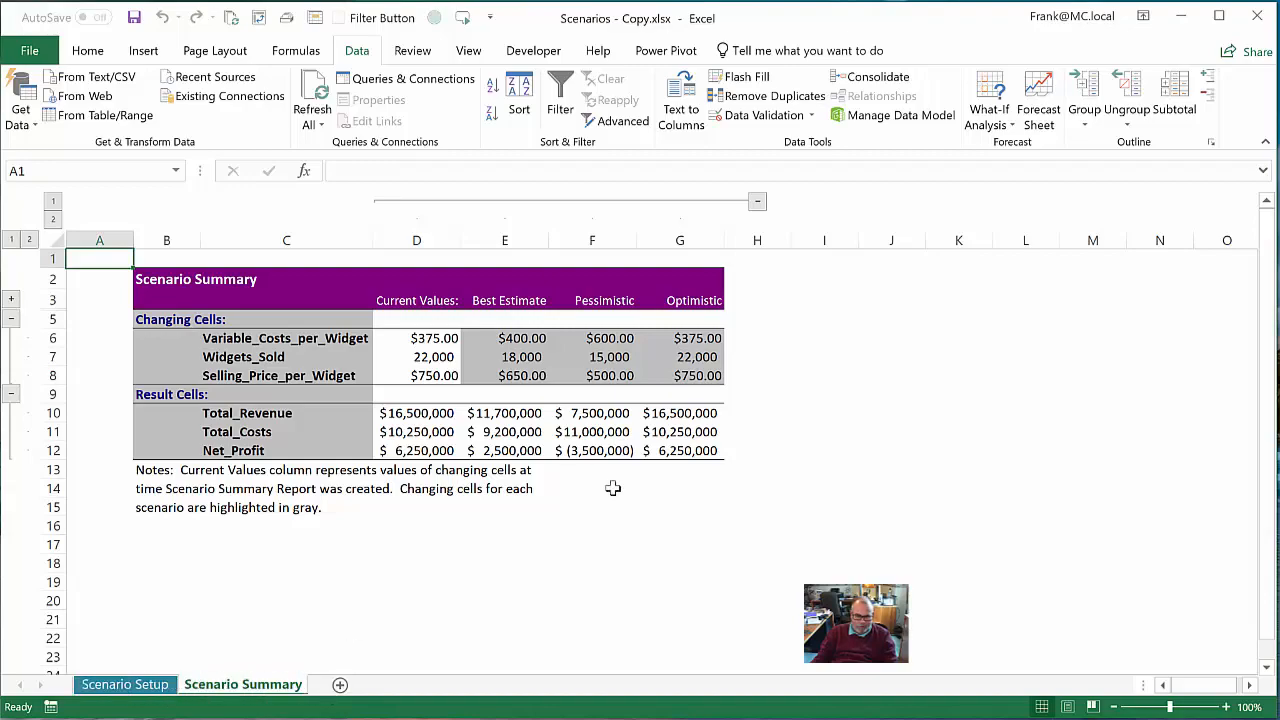
- Review the changing cells in the scenario summary for the Best Estimate, Pessimistic and Optimistic scenarios
left_click(535, 358)
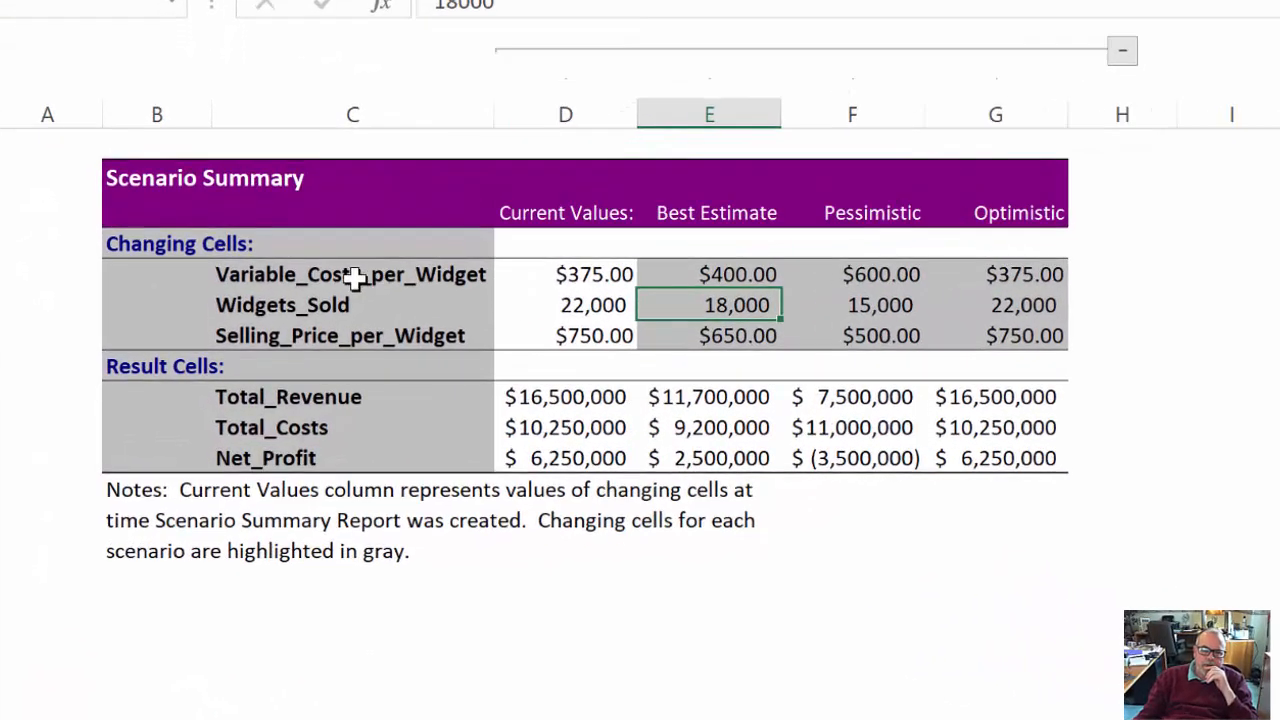
left_click_drag(289, 340, 285, 379)
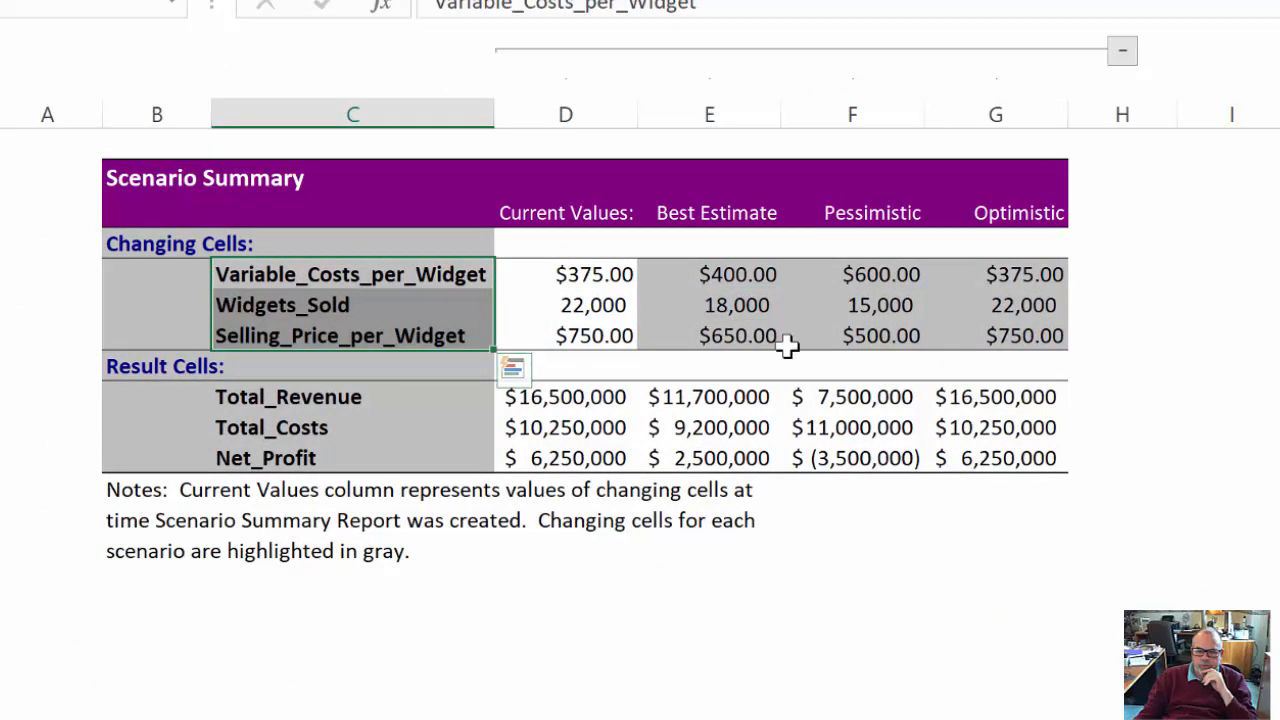
left_click_drag(757, 274, 760, 334)
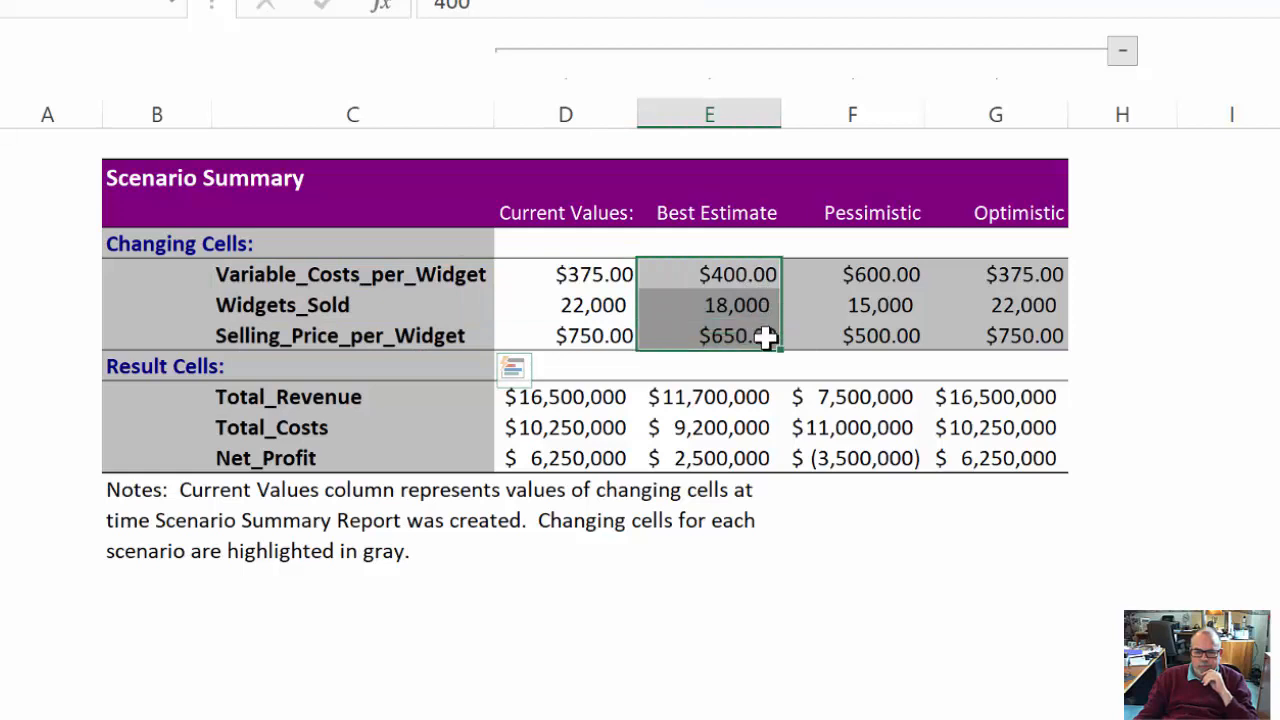
left_click(898, 284)
left_click_drag(898, 290, 886, 334)
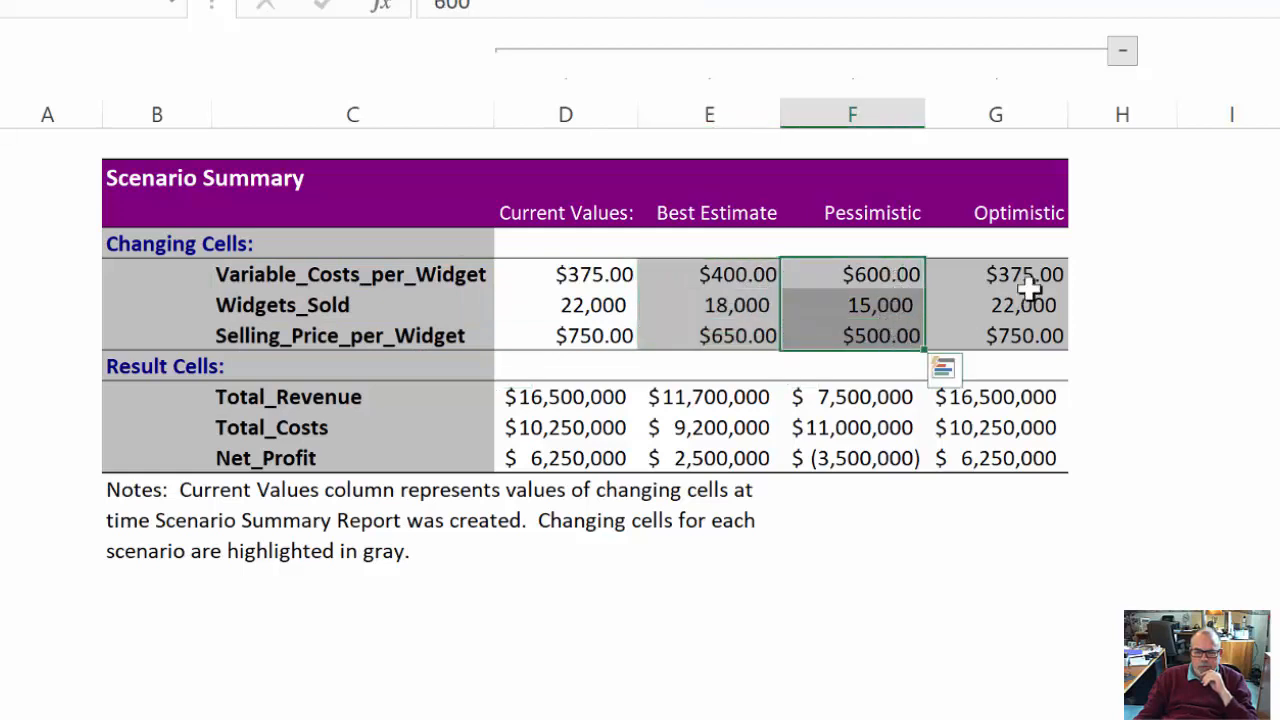
left_click_drag(1023, 277, 1025, 340)
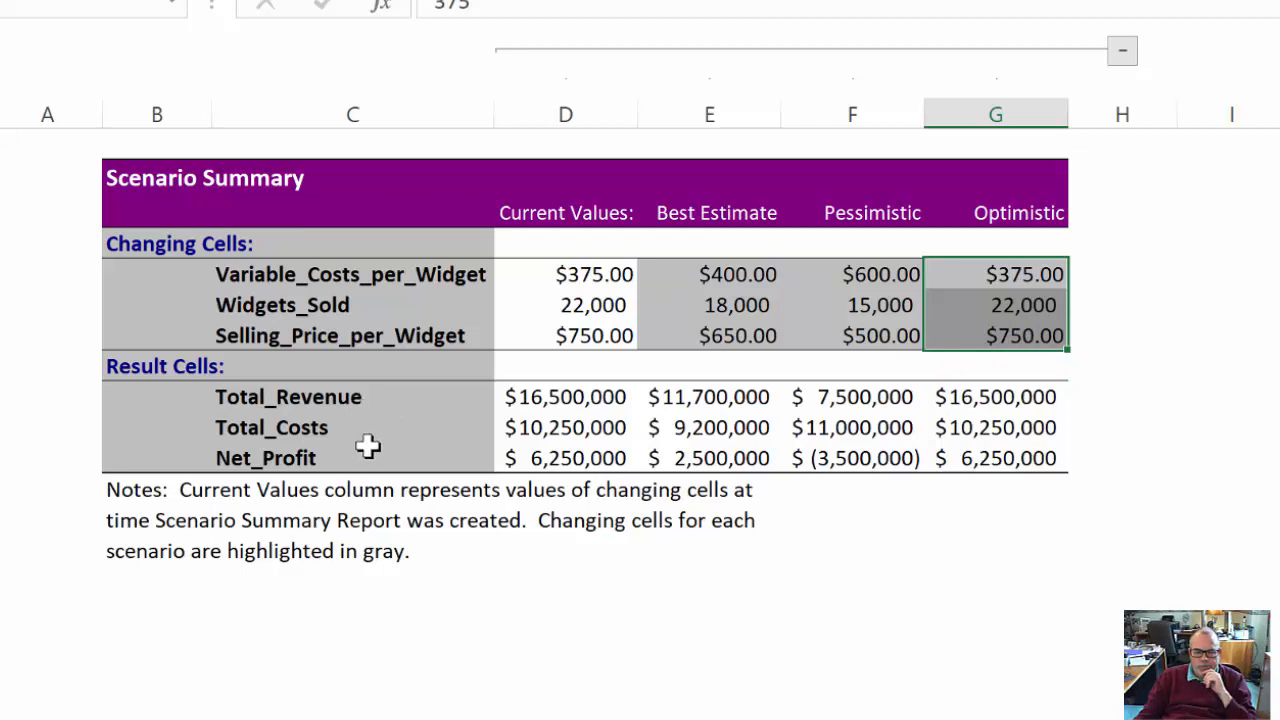
- Compare the result cells across the three scenarios in the summary, especially the net profit of each
left_click(315, 430)
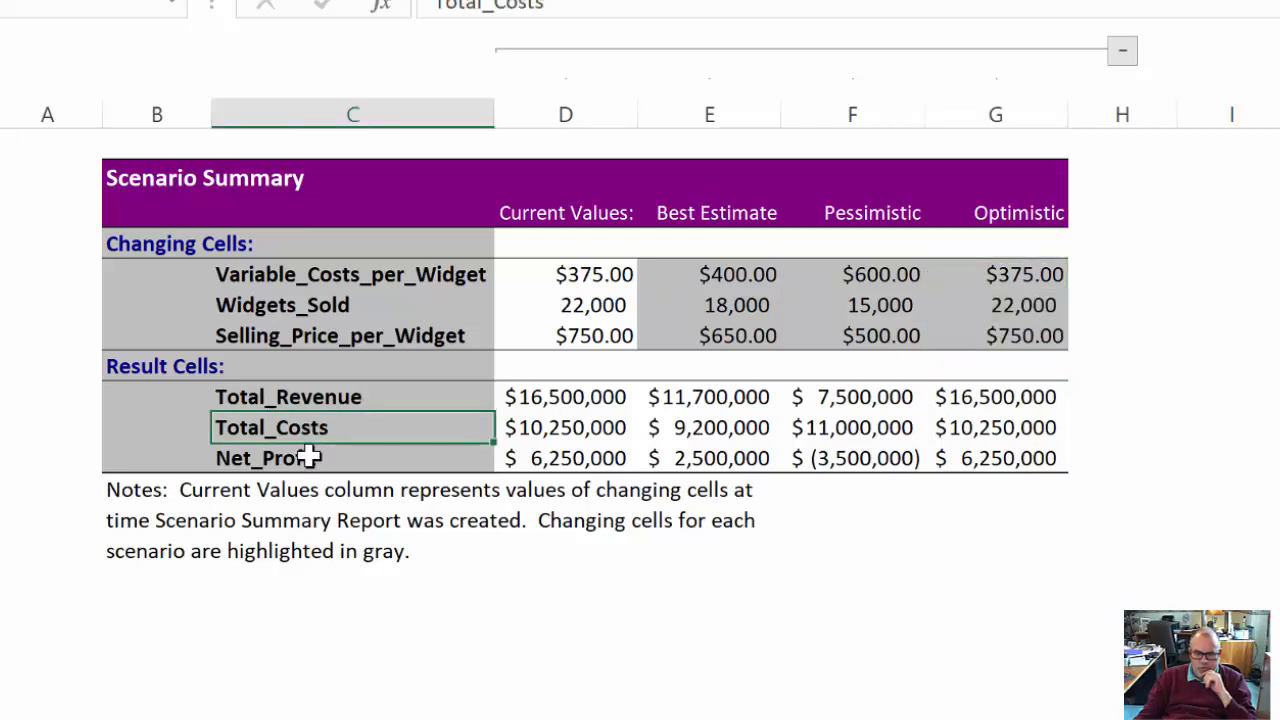
left_click(306, 457)
left_click(735, 400)
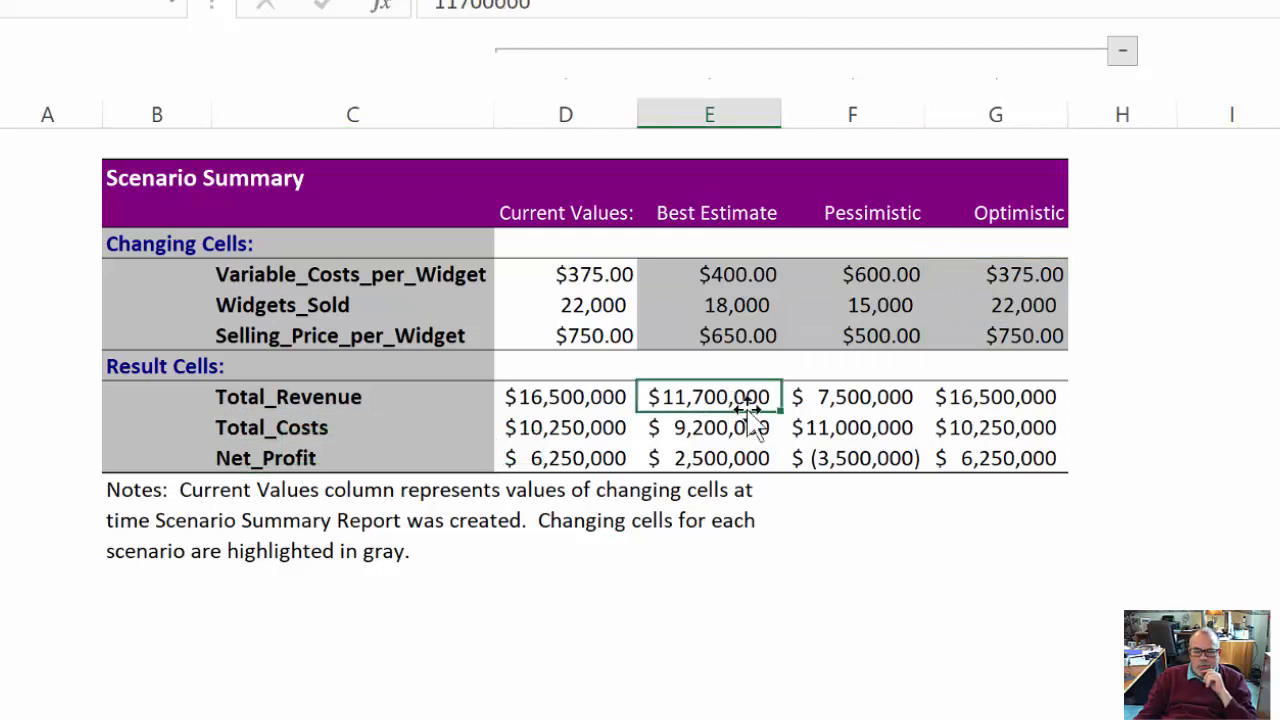
left_click(850, 457)
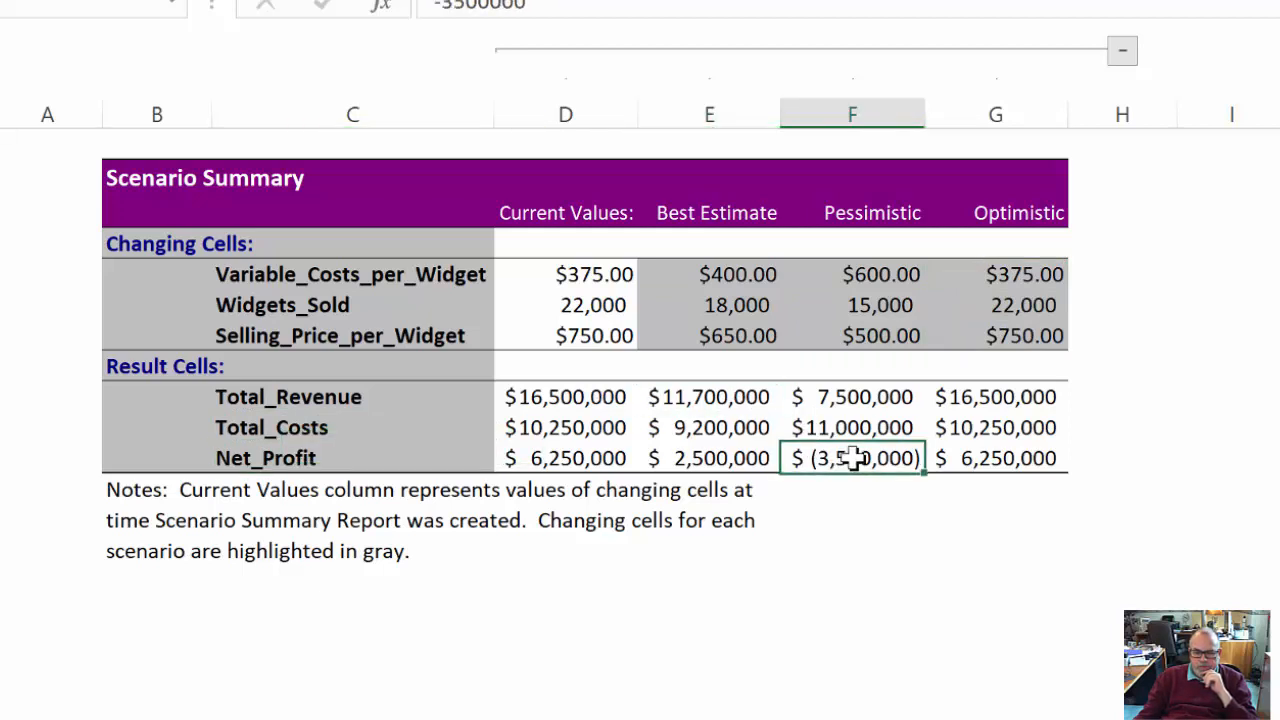
left_click(722, 457)
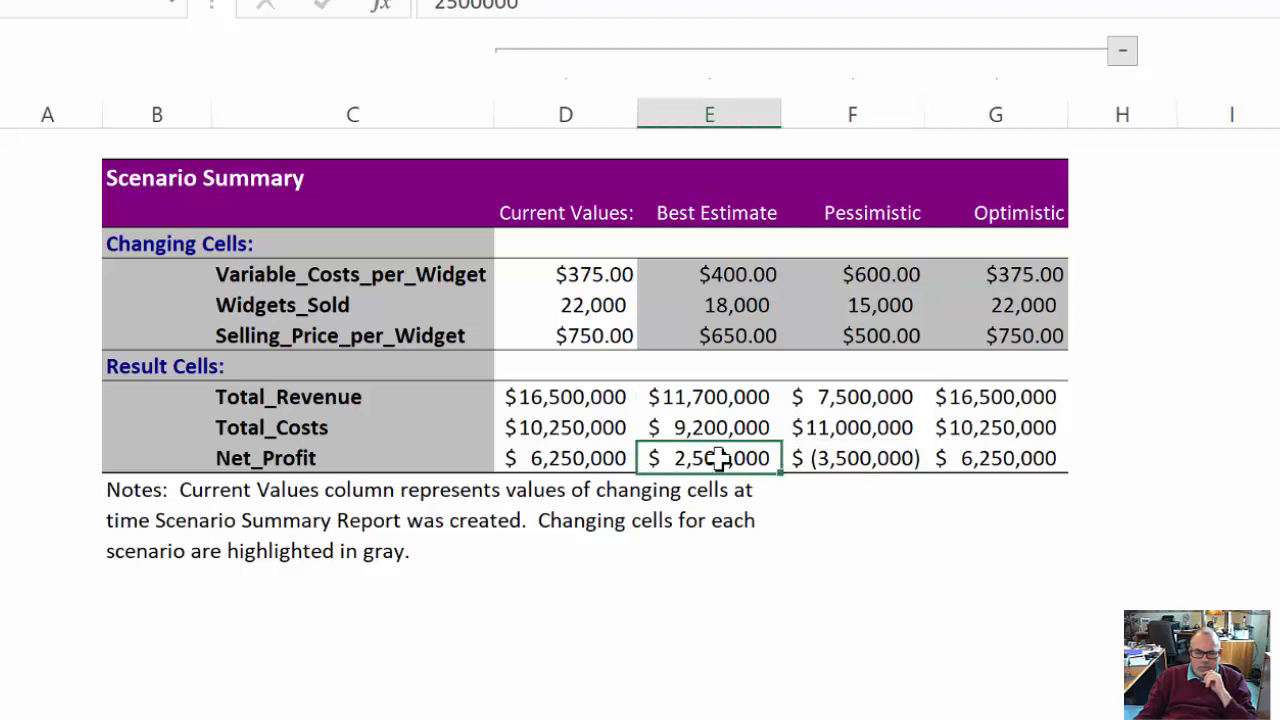
left_click(1022, 458)
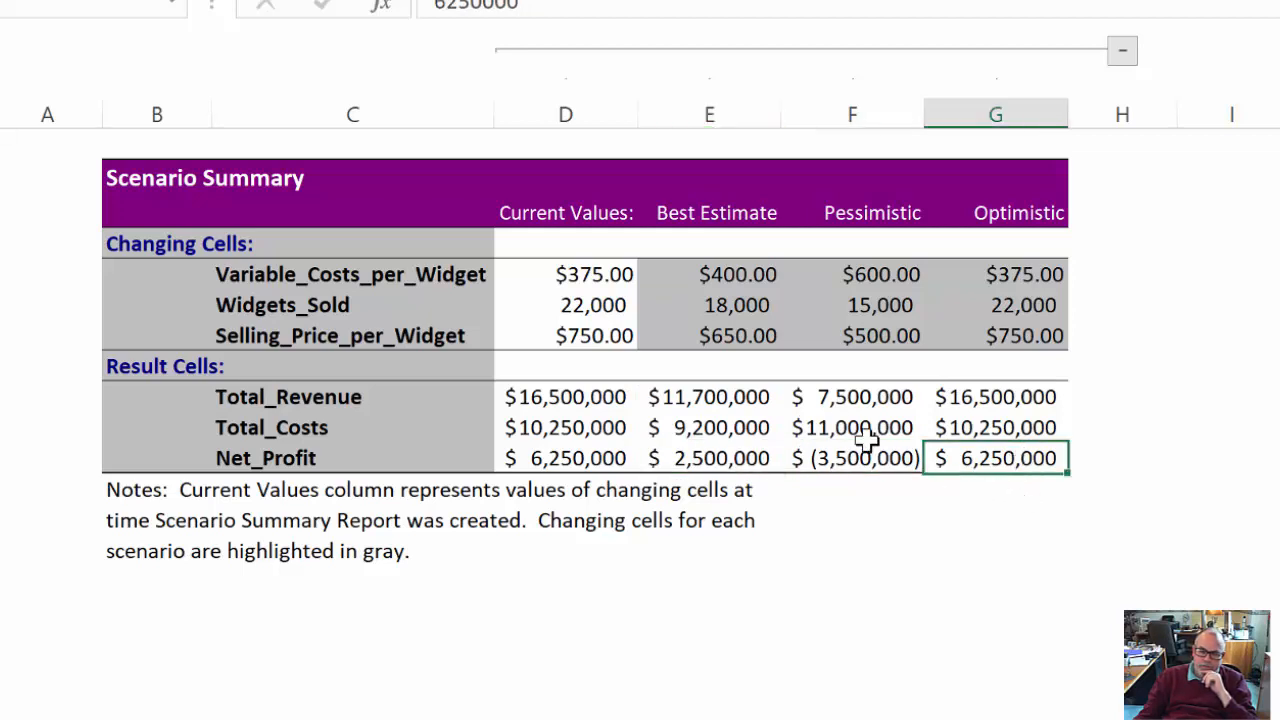
- Delete the Current Values column from the scenario summary and deselect the remaining columns
left_click_drag(575, 208, 613, 458)
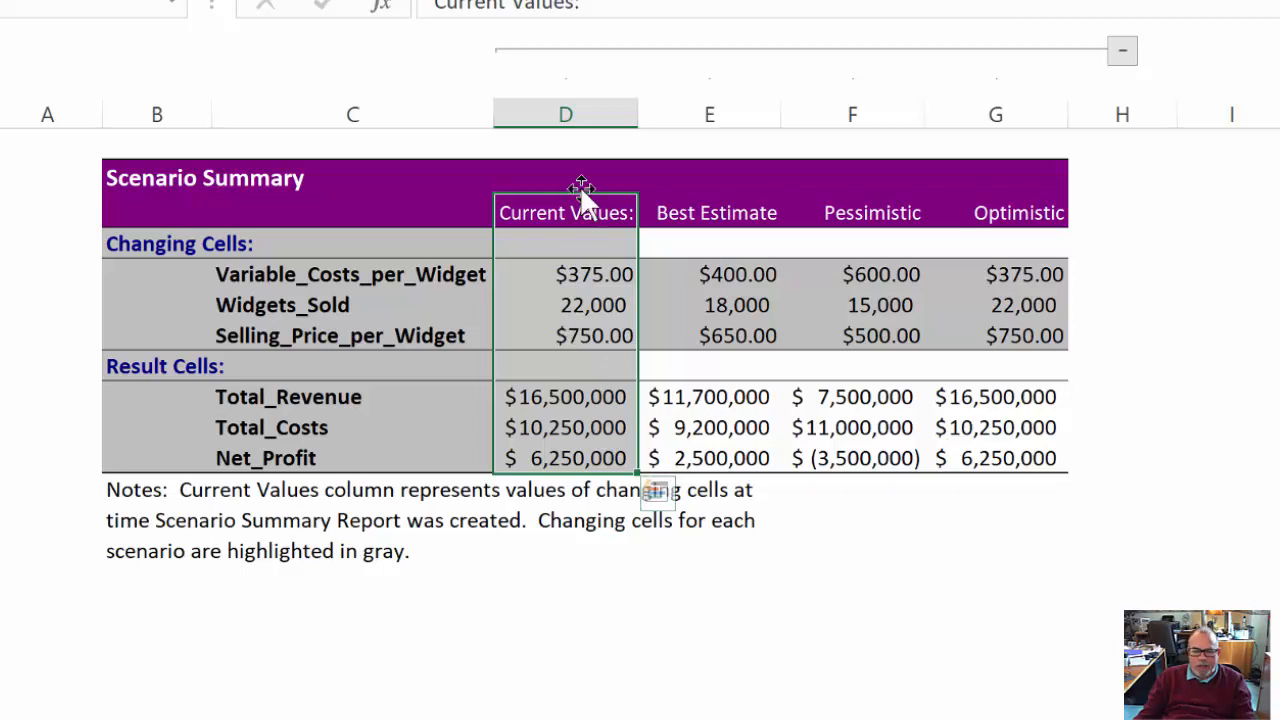
right_click(563, 114)
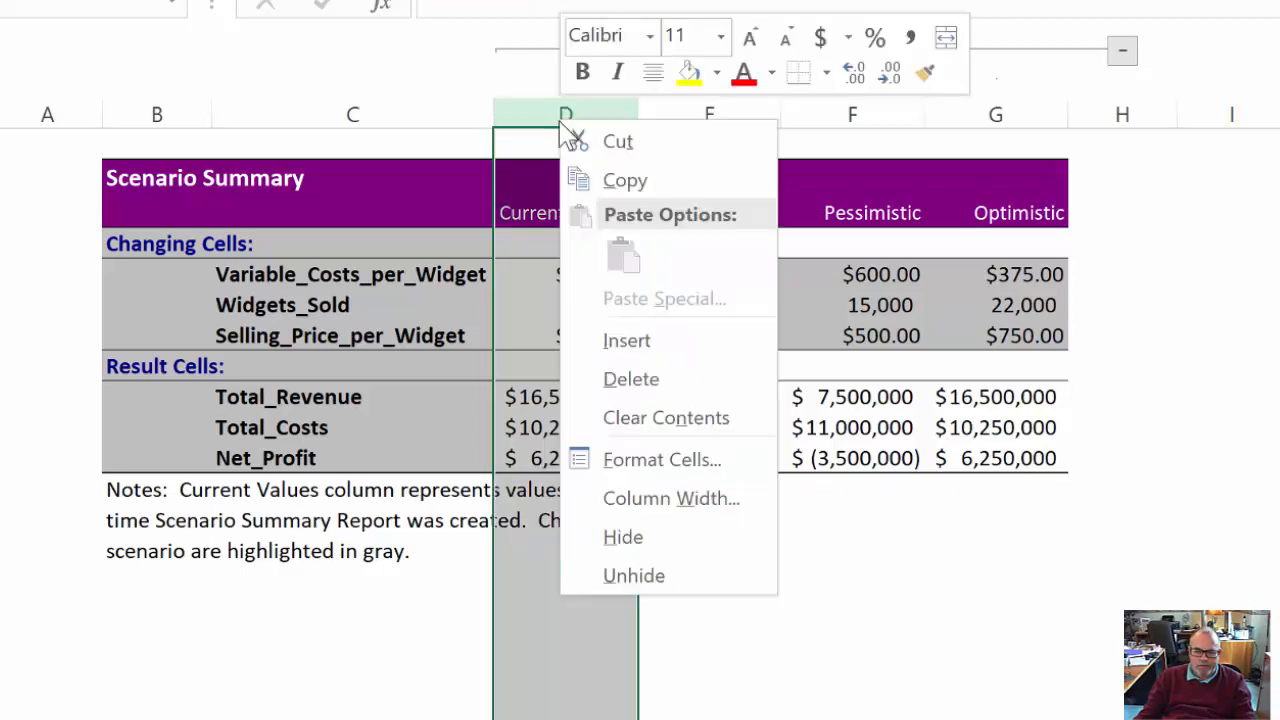
left_click(634, 379)
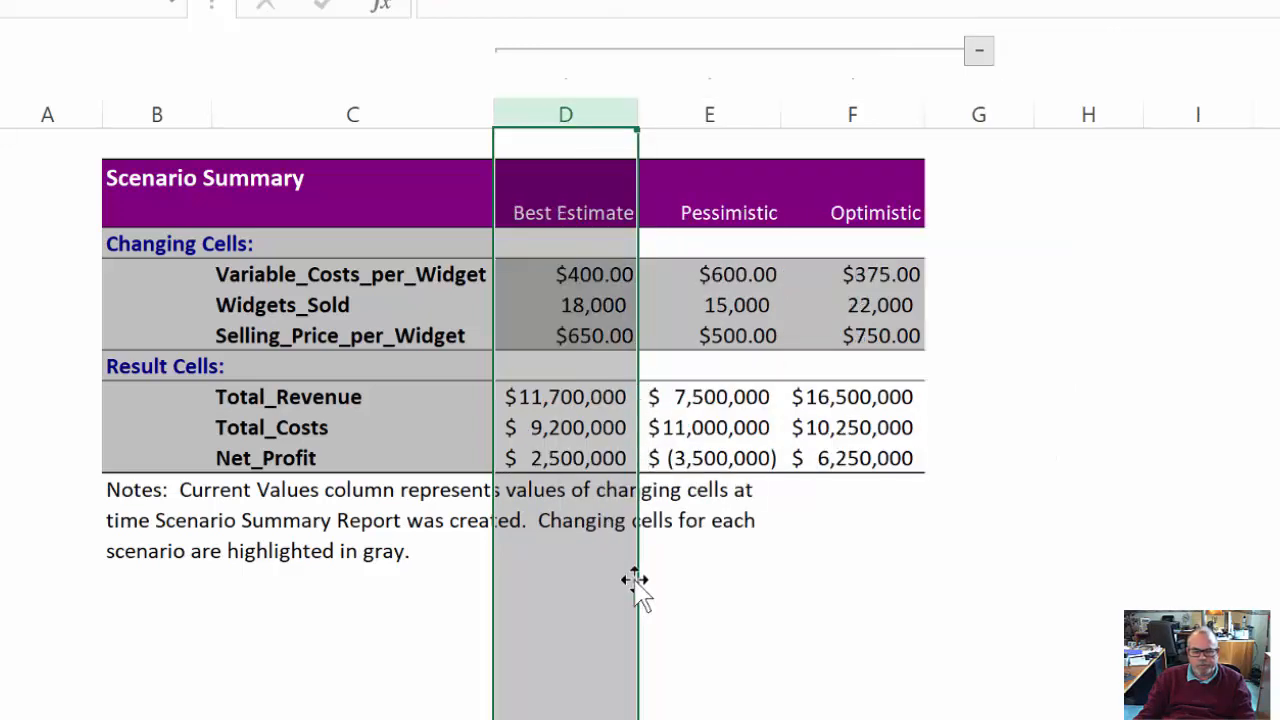
left_click_drag(682, 587, 801, 594)
left_click(801, 594)
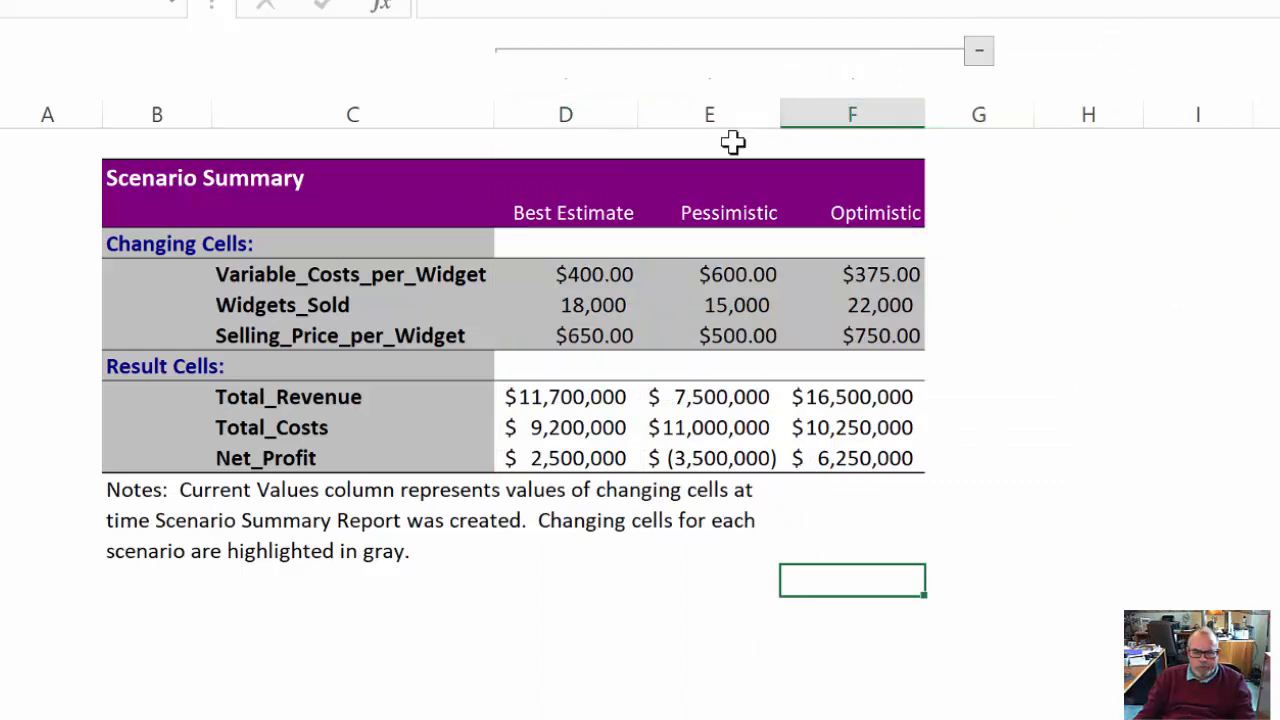
- Insert a clustered column chart of the Net_Profit row with the scenario names as categories, and place it beside the summary table
left_click(528, 214)
left_click_drag(722, 203, 882, 212)
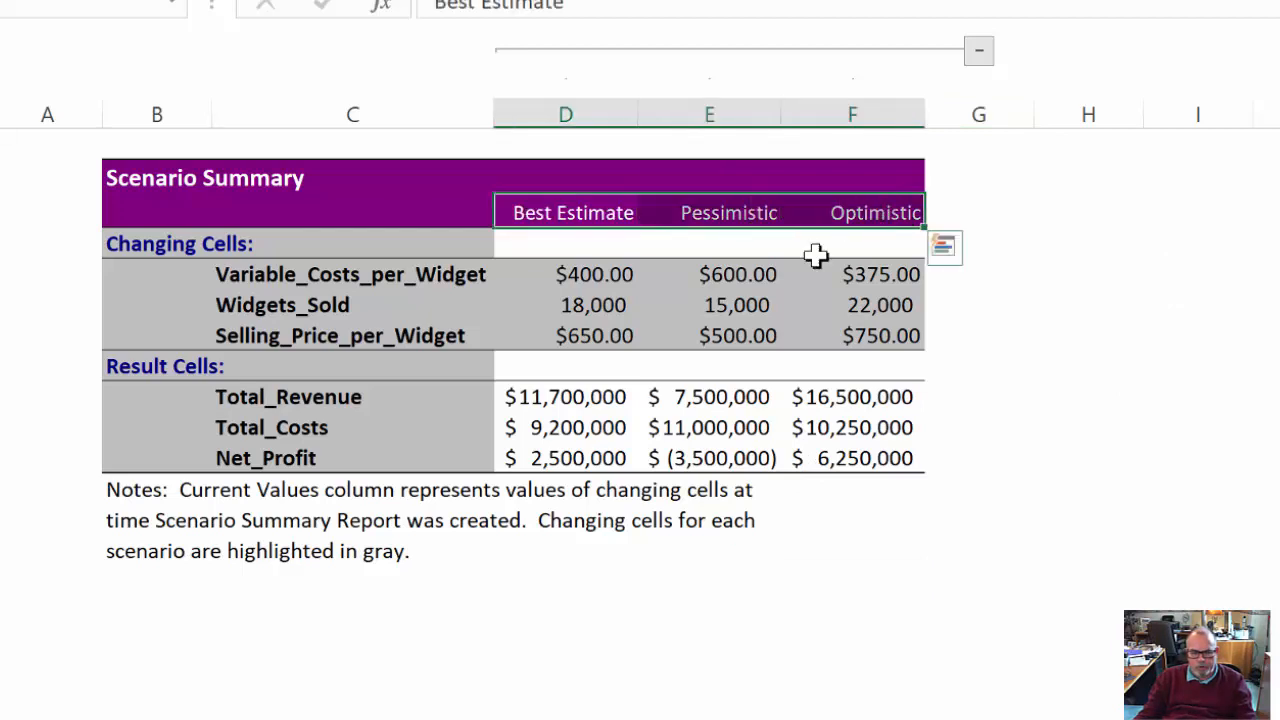
left_click_drag(545, 460, 869, 449)
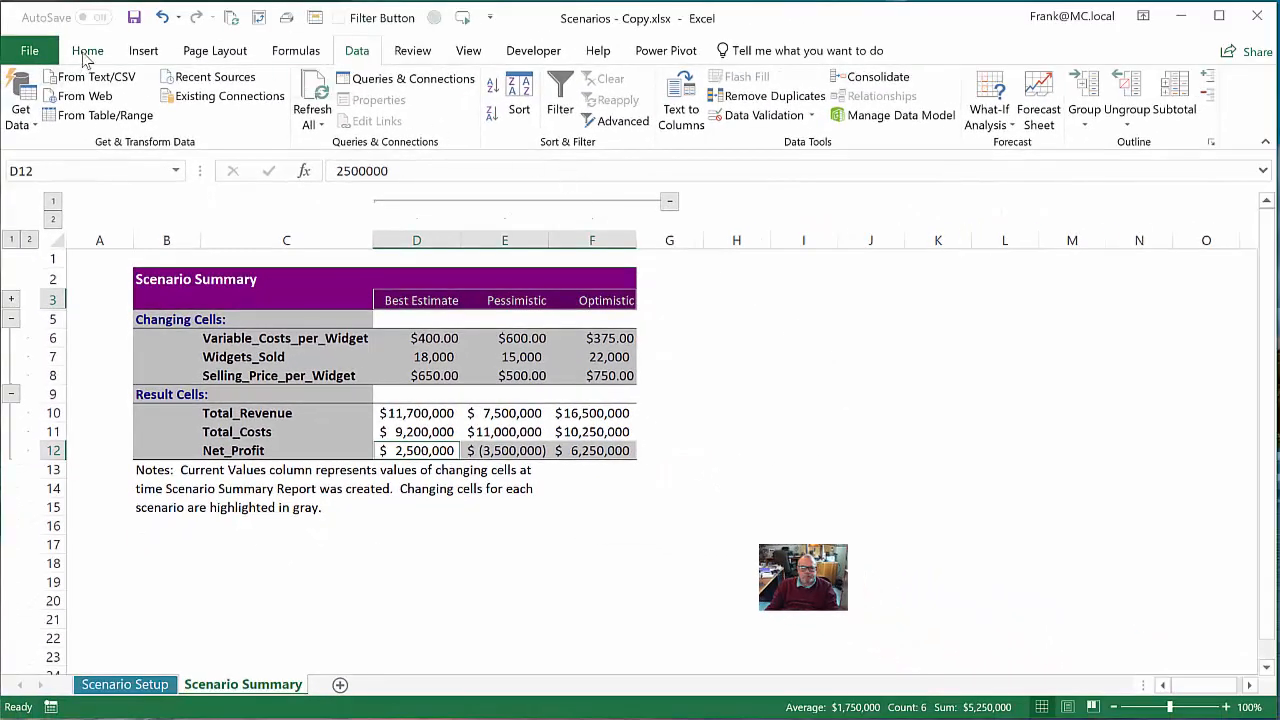
left_click(141, 50)
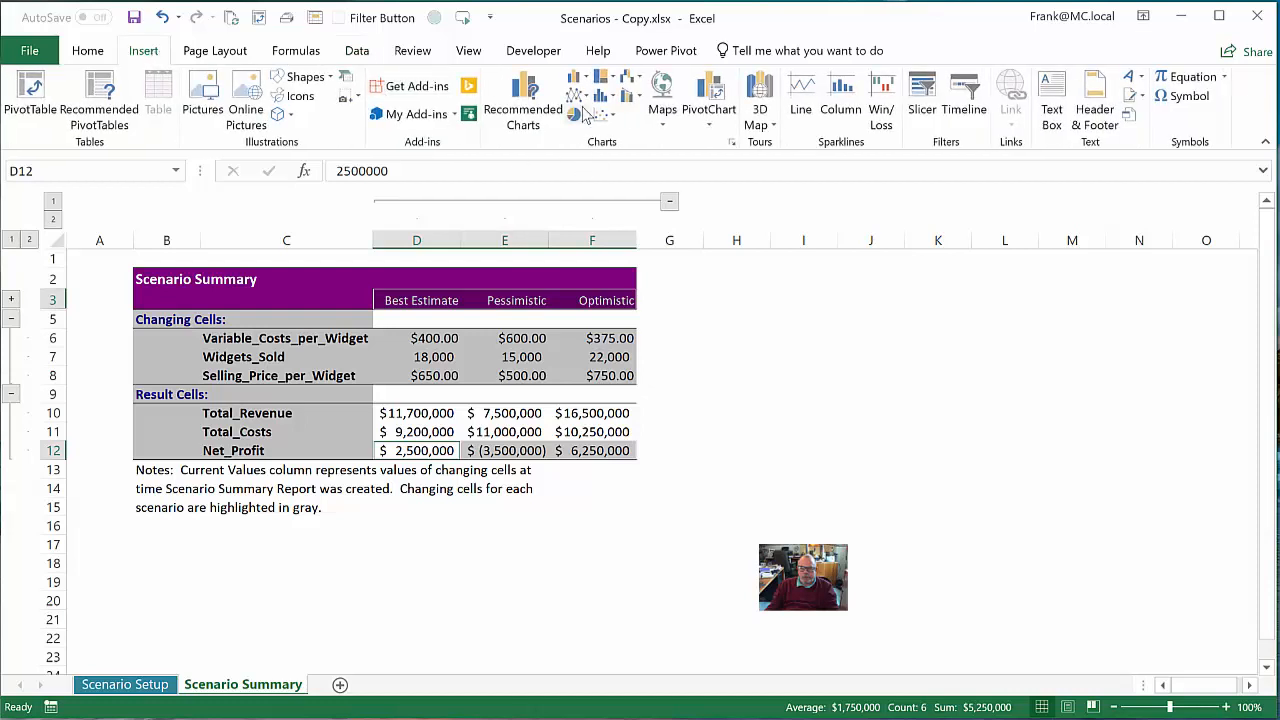
left_click(588, 80)
left_click(589, 128)
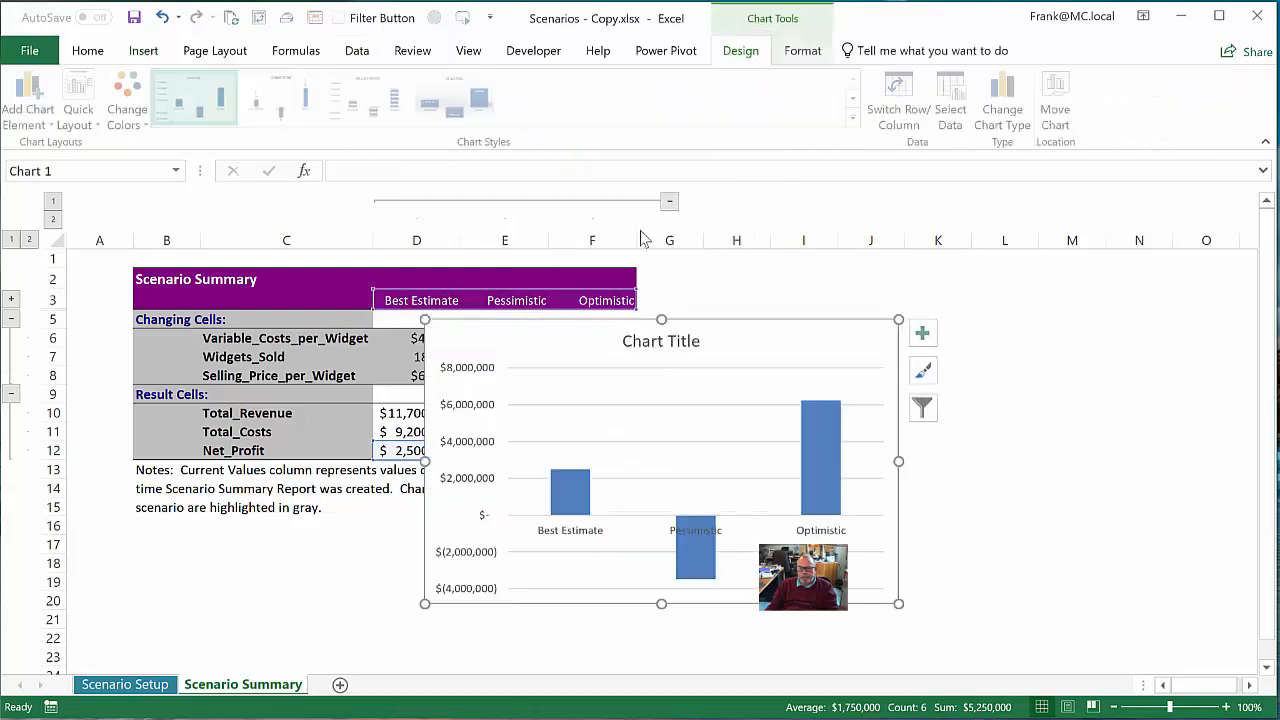
left_click_drag(751, 343, 977, 277)
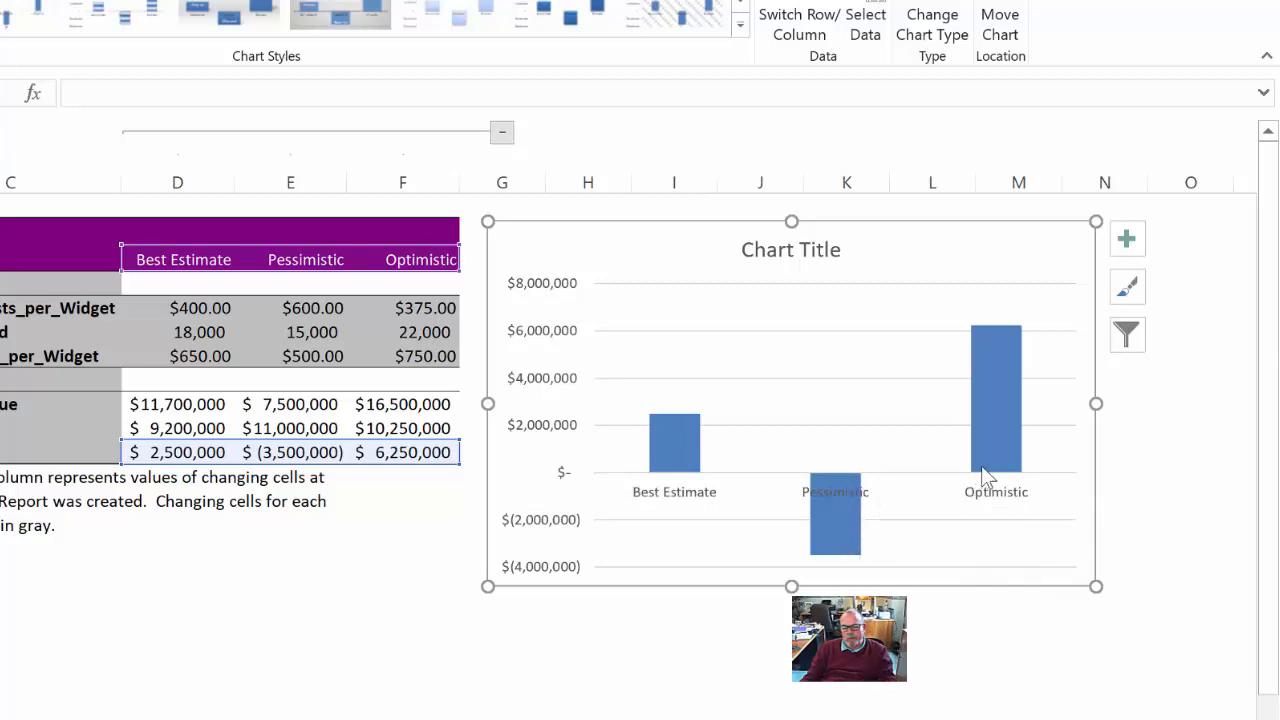
- Give only the Optimistic column in the net profit chart a solid green fill
left_click(839, 518)
left_click(1002, 392)
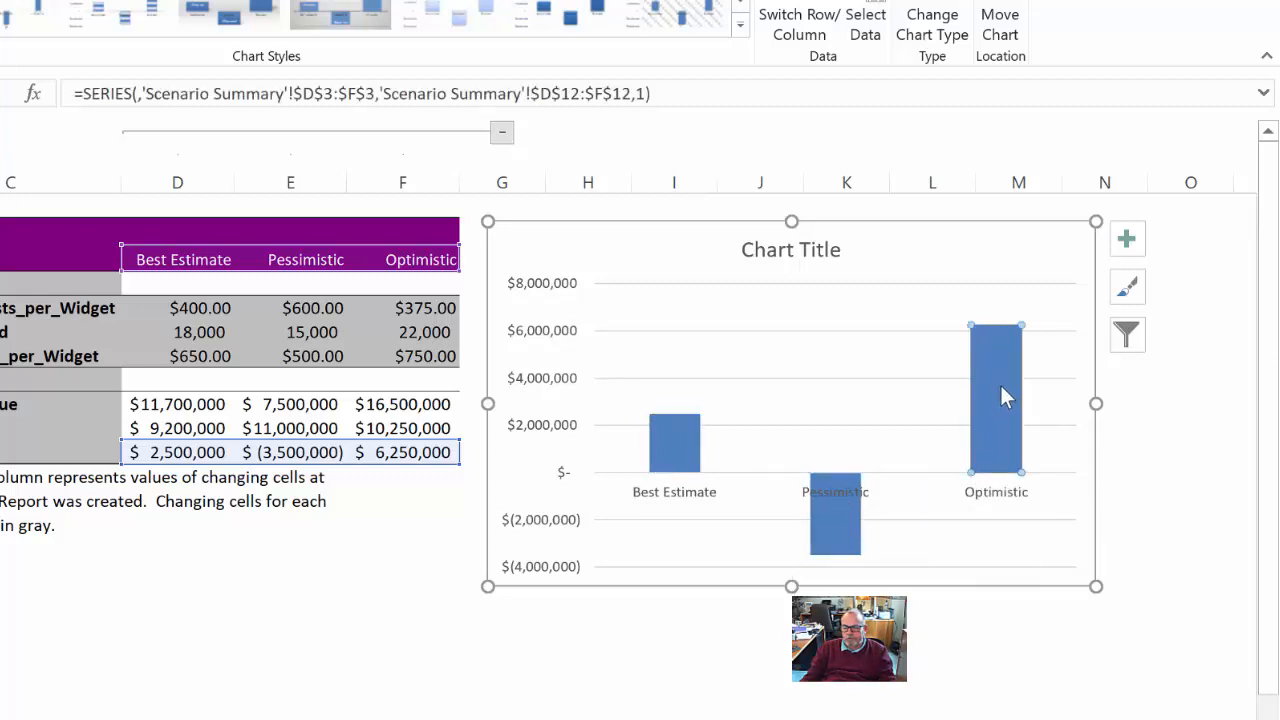
right_click(1006, 363)
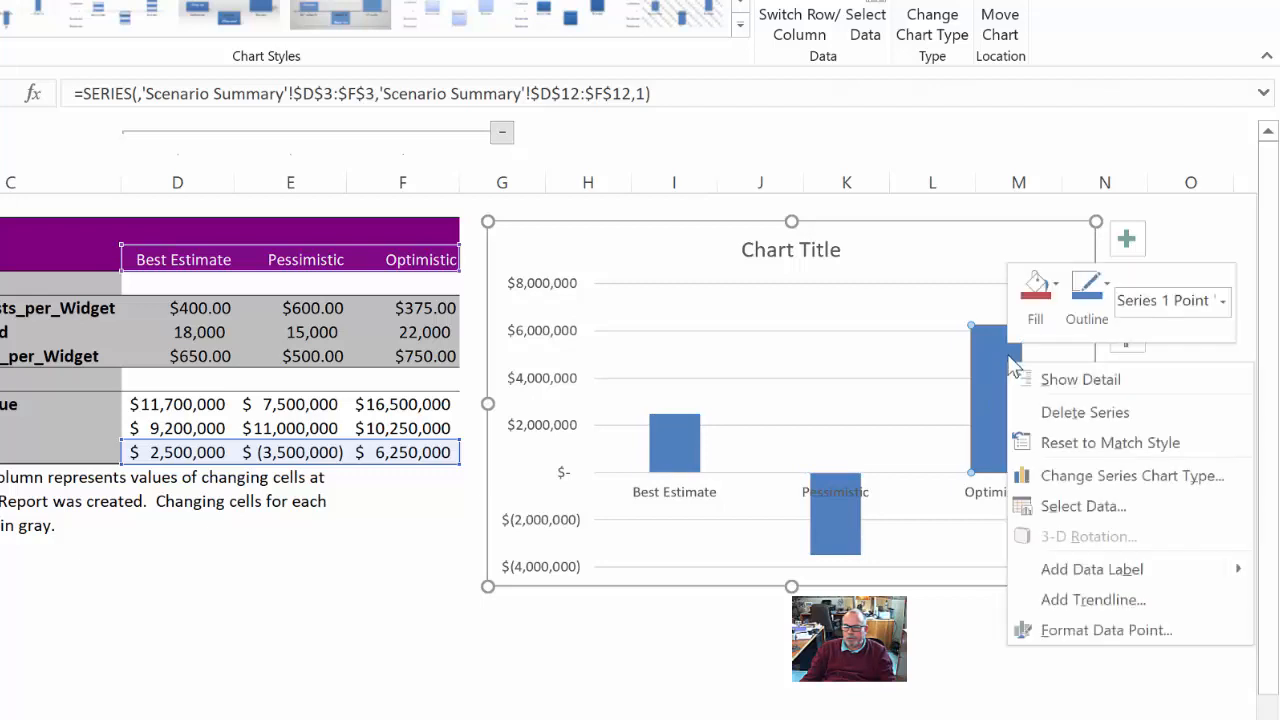
left_click(1108, 630)
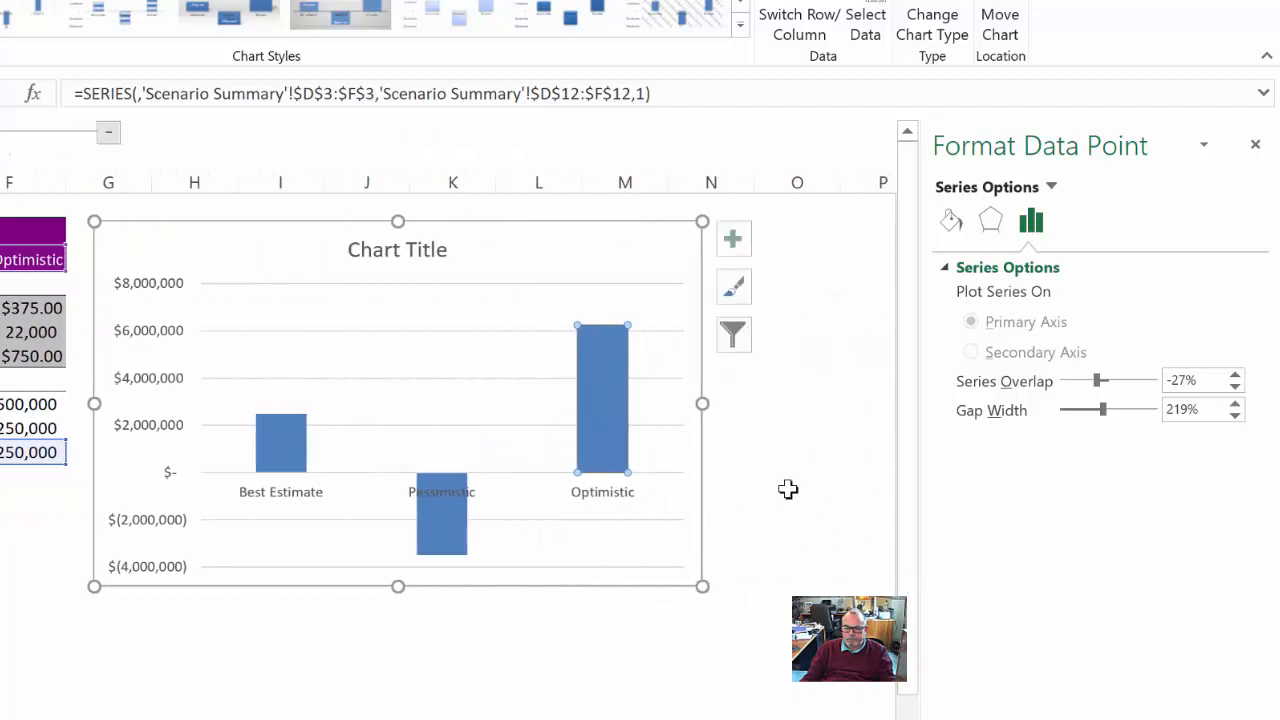
left_click(951, 221)
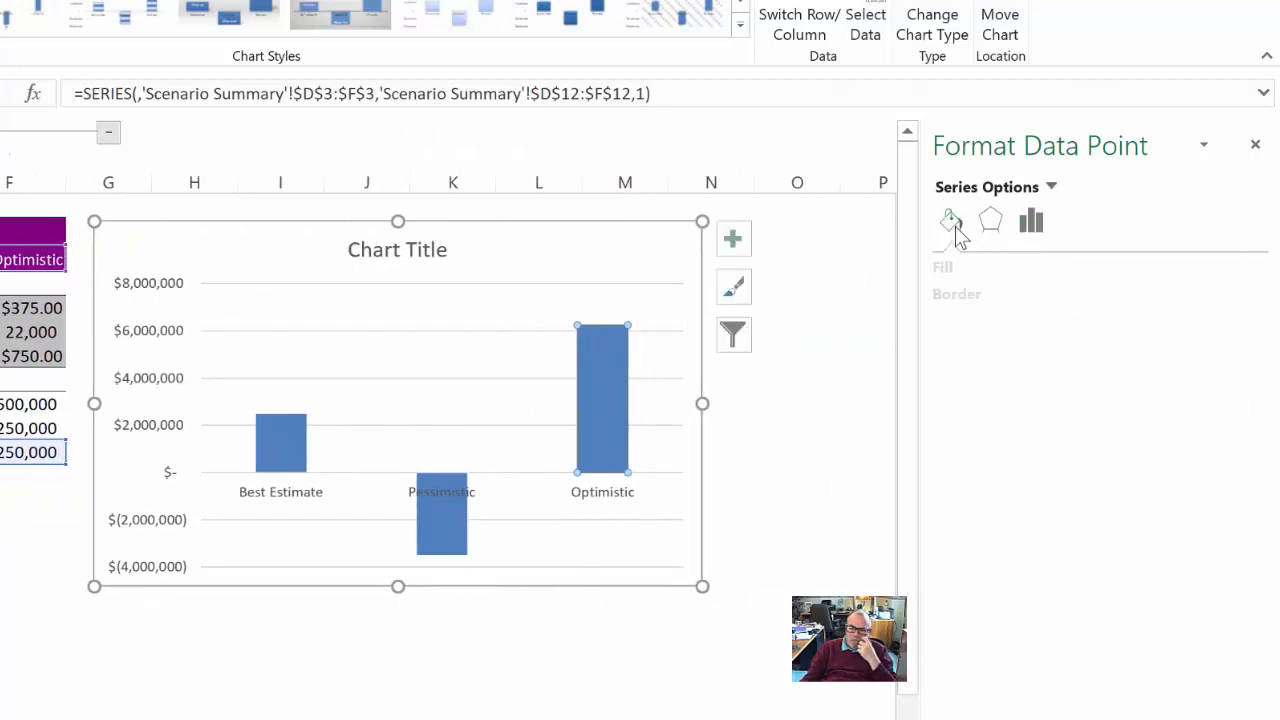
left_click(950, 267)
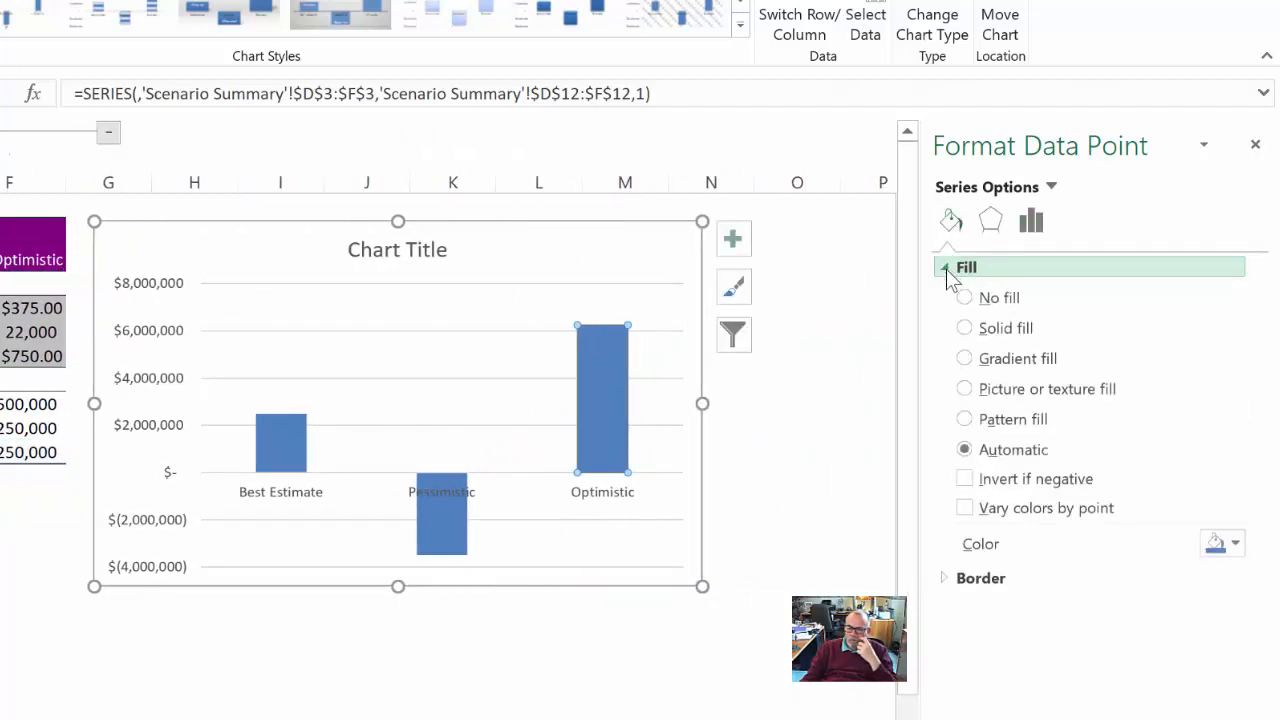
left_click(1008, 329)
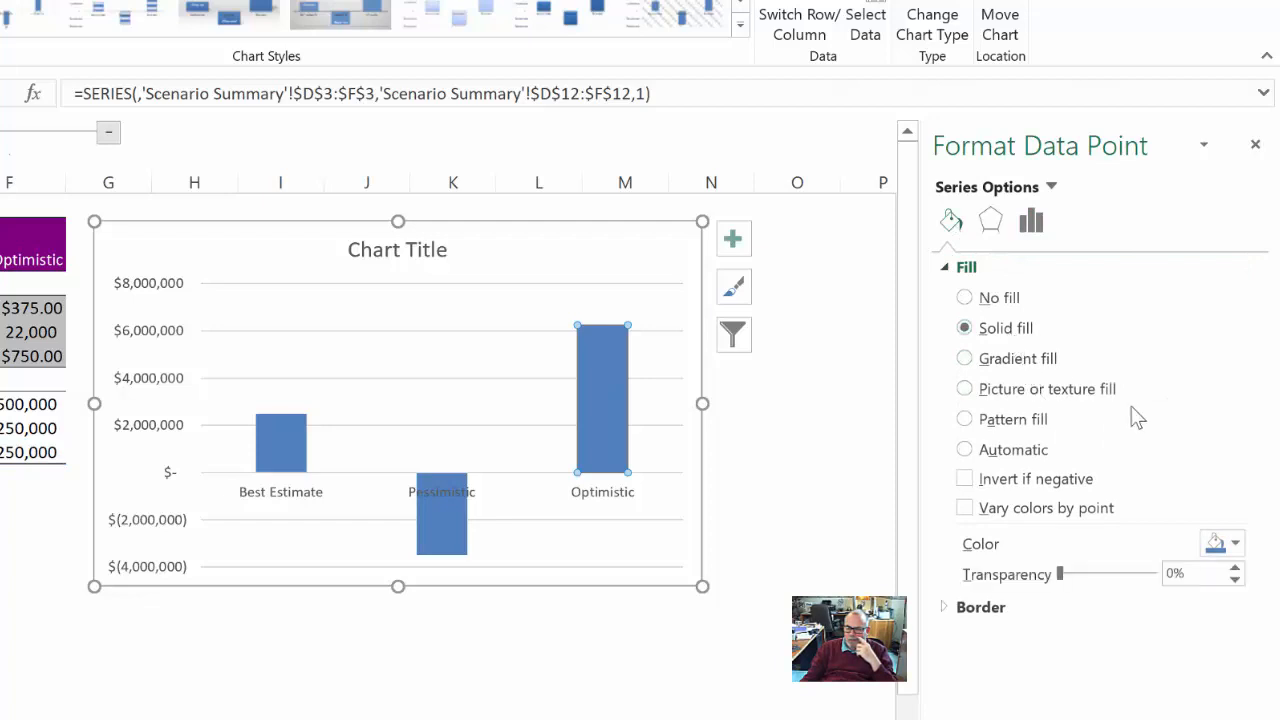
left_click(1237, 545)
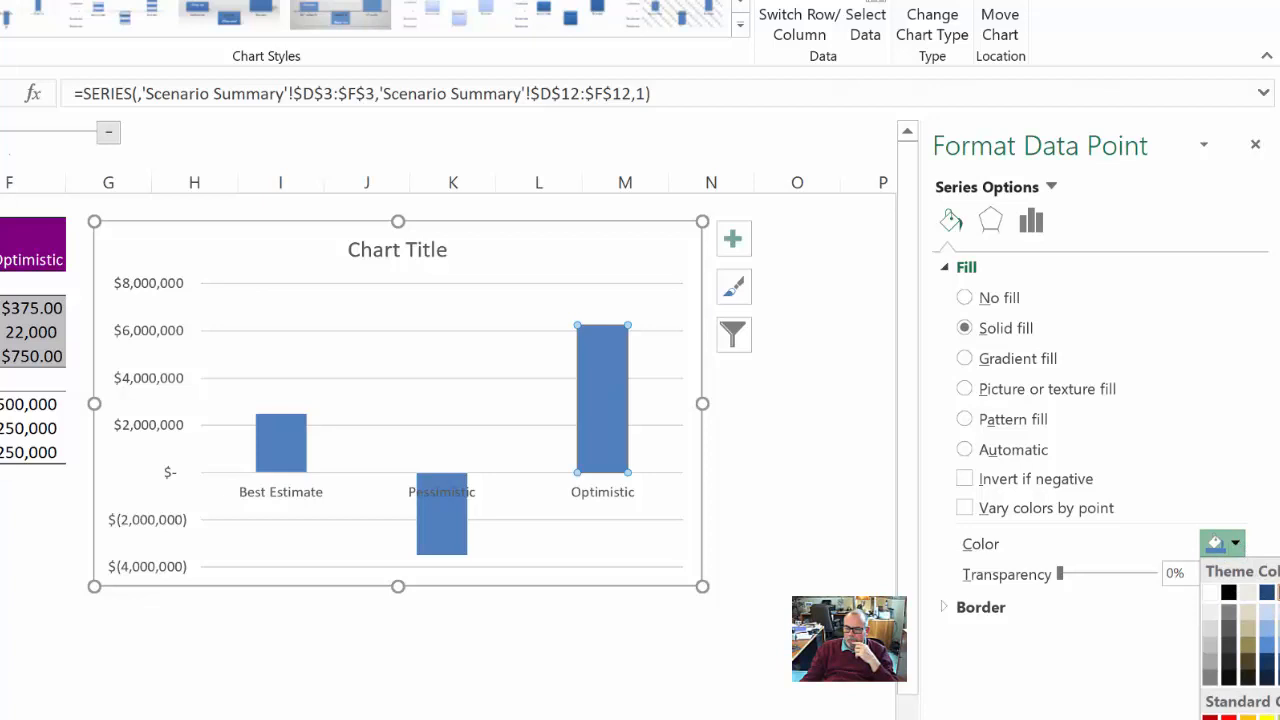
left_click(1279, 718)
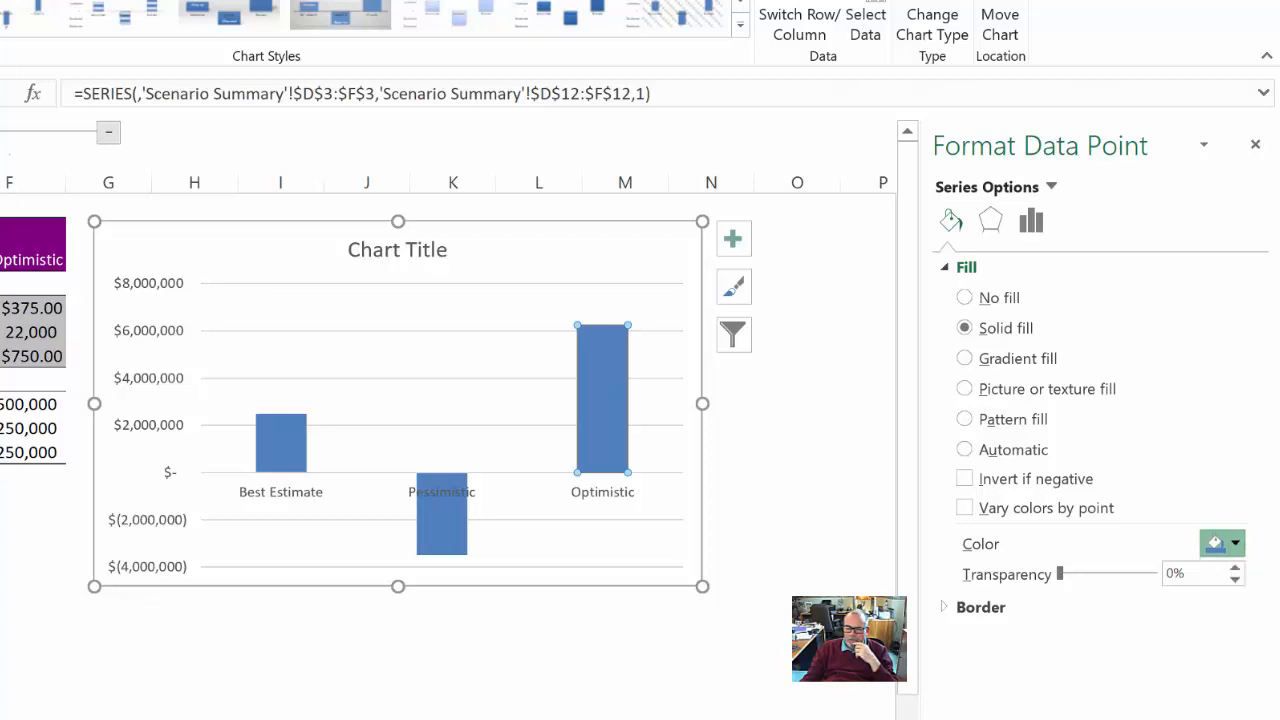
- Select the Best Estimate column for recolouring, leave its colour unpicked, and undo the Optimistic column's green fill
left_click(287, 454)
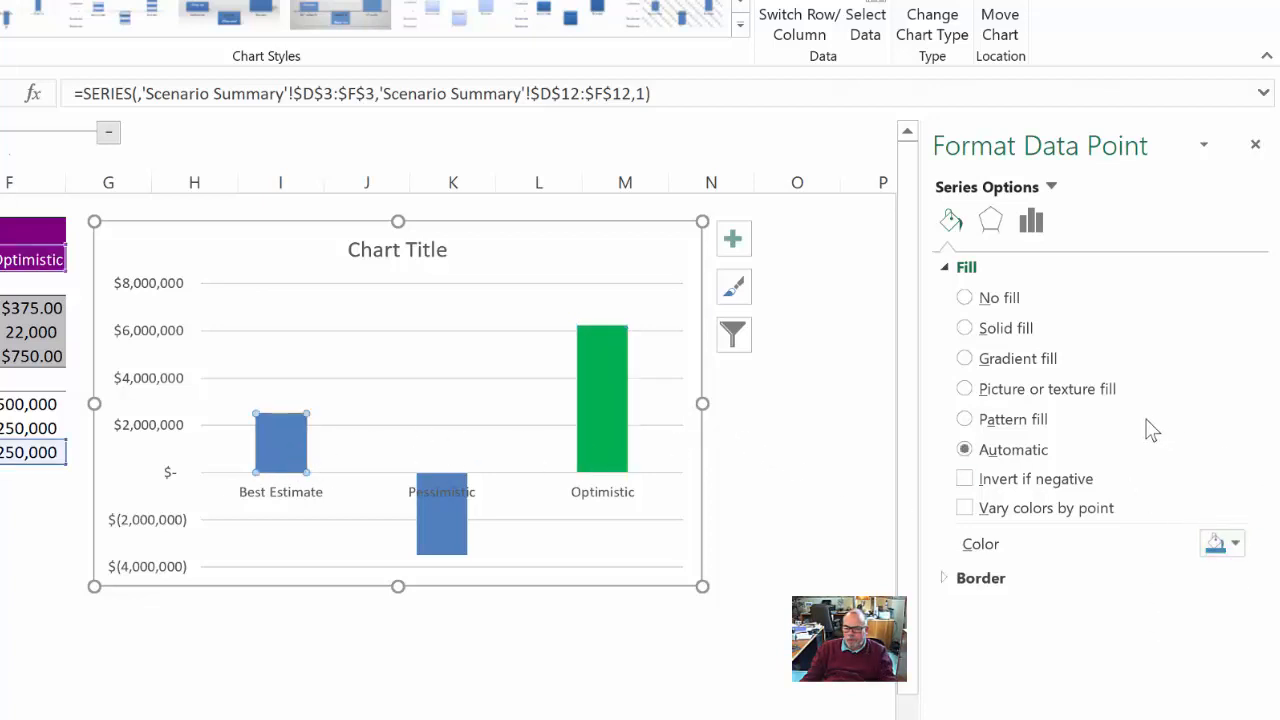
left_click(1236, 544)
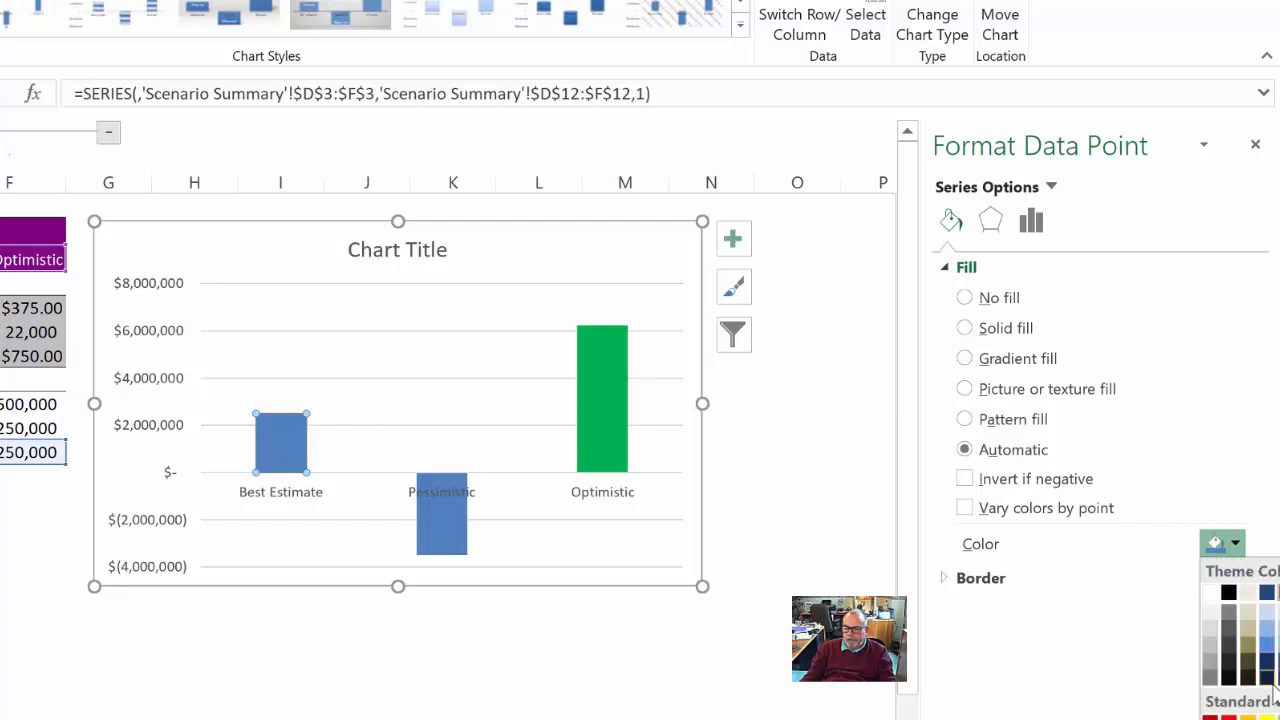
left_click(732, 504)
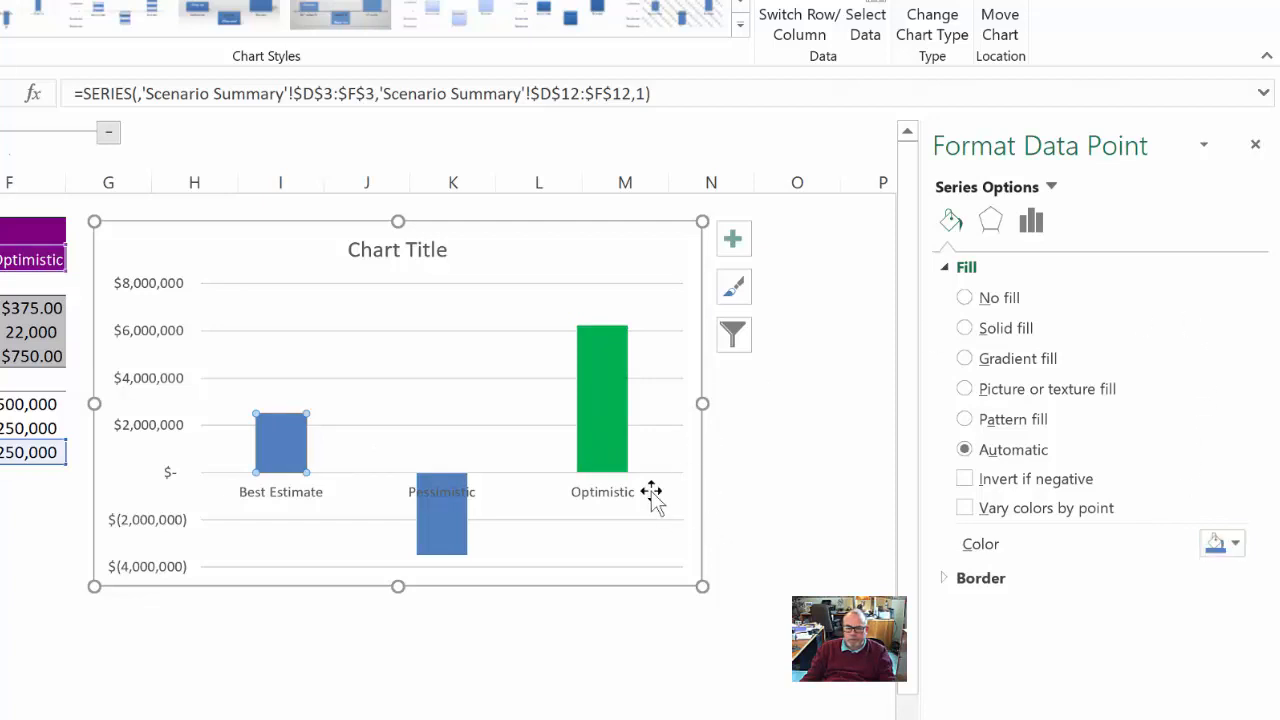
key("ctrl+z")
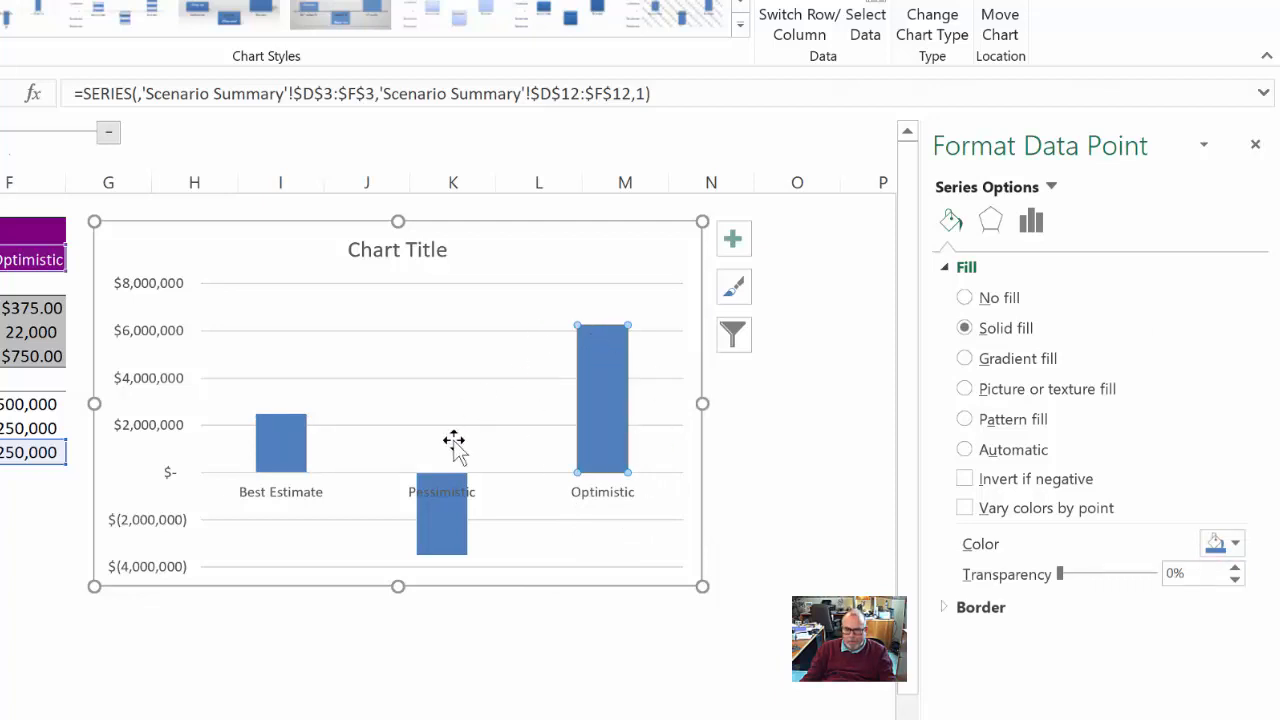
- Select the whole column series in the chart and give it a solid green fill
left_click(586, 662)
left_click(448, 518)
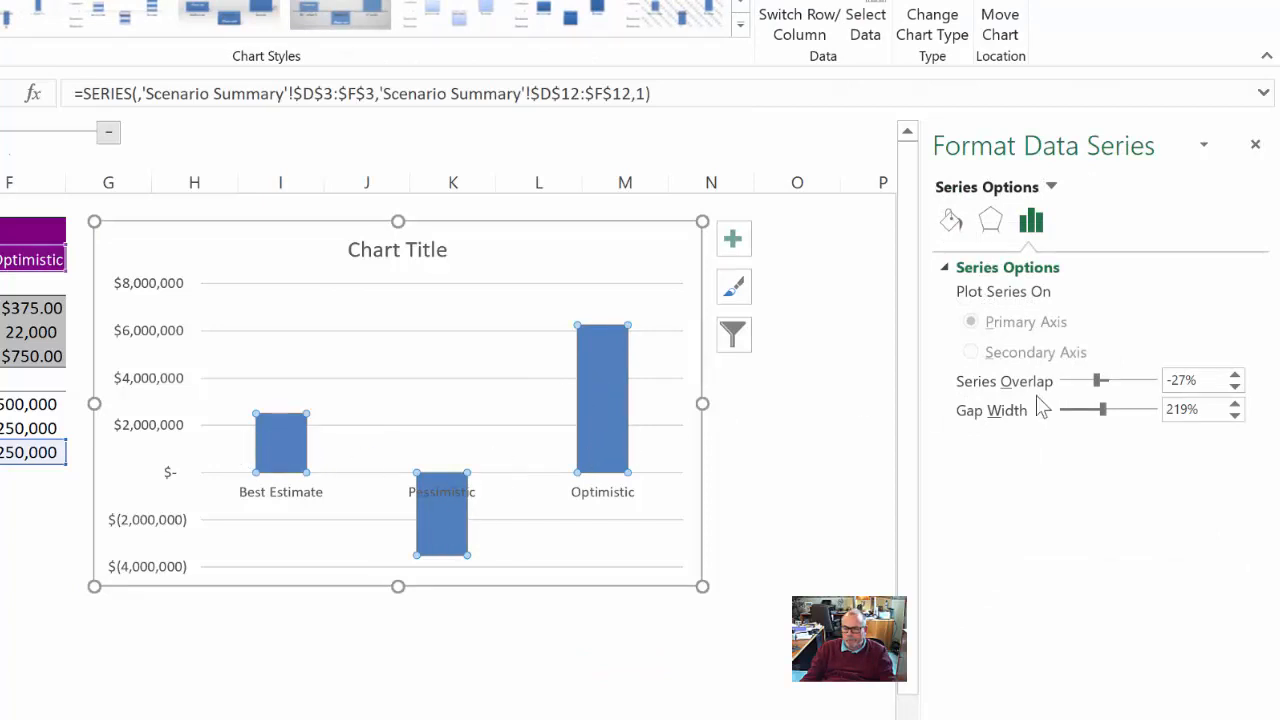
left_click(952, 222)
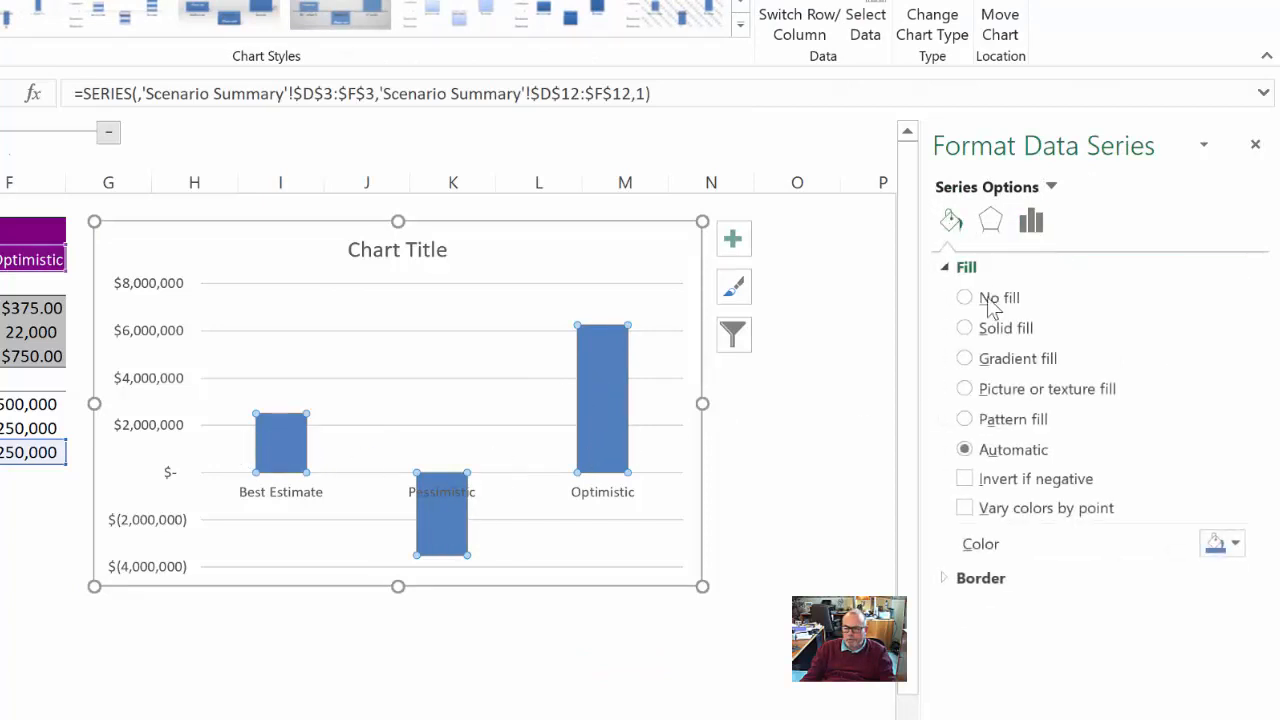
left_click(965, 330)
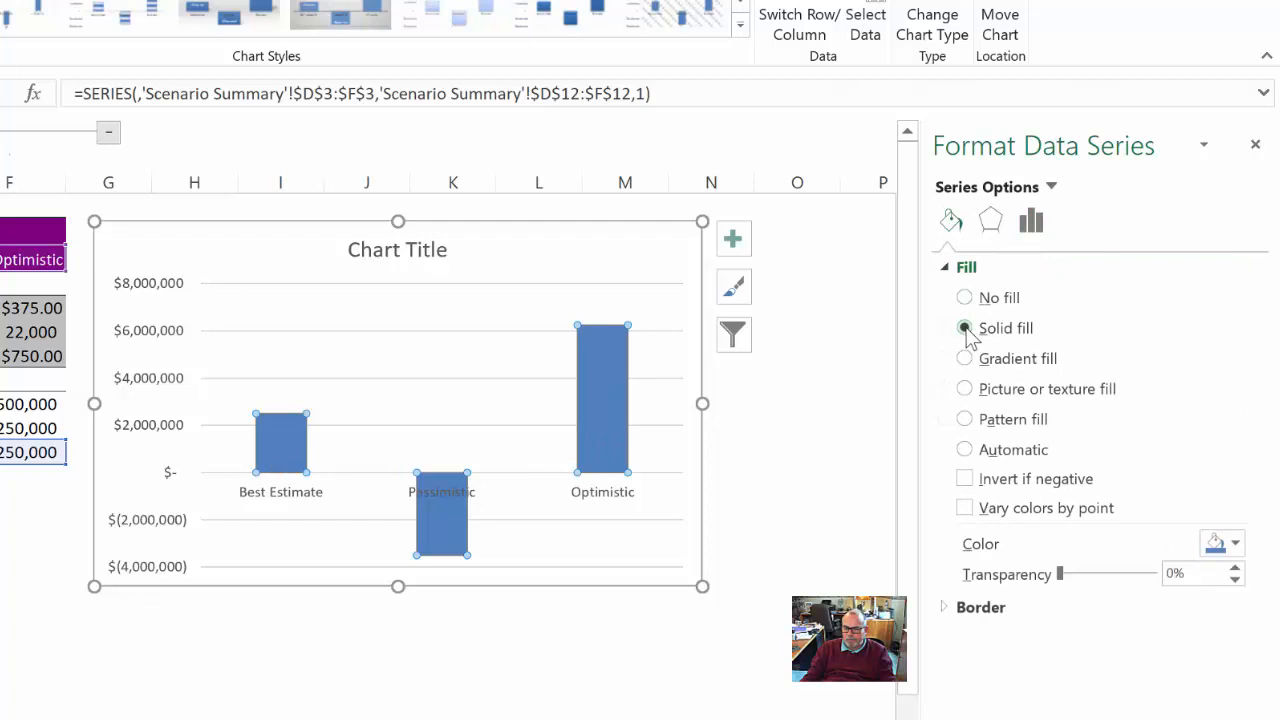
left_click(1232, 545)
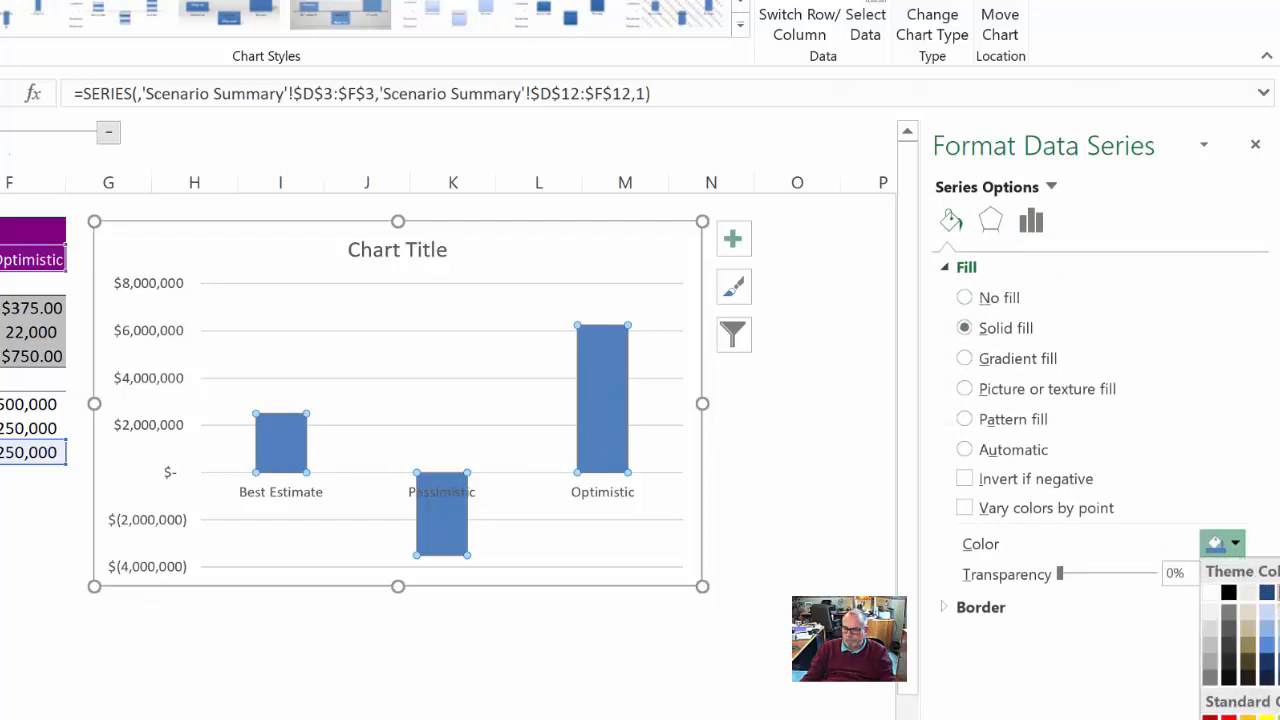
left_click(1279, 718)
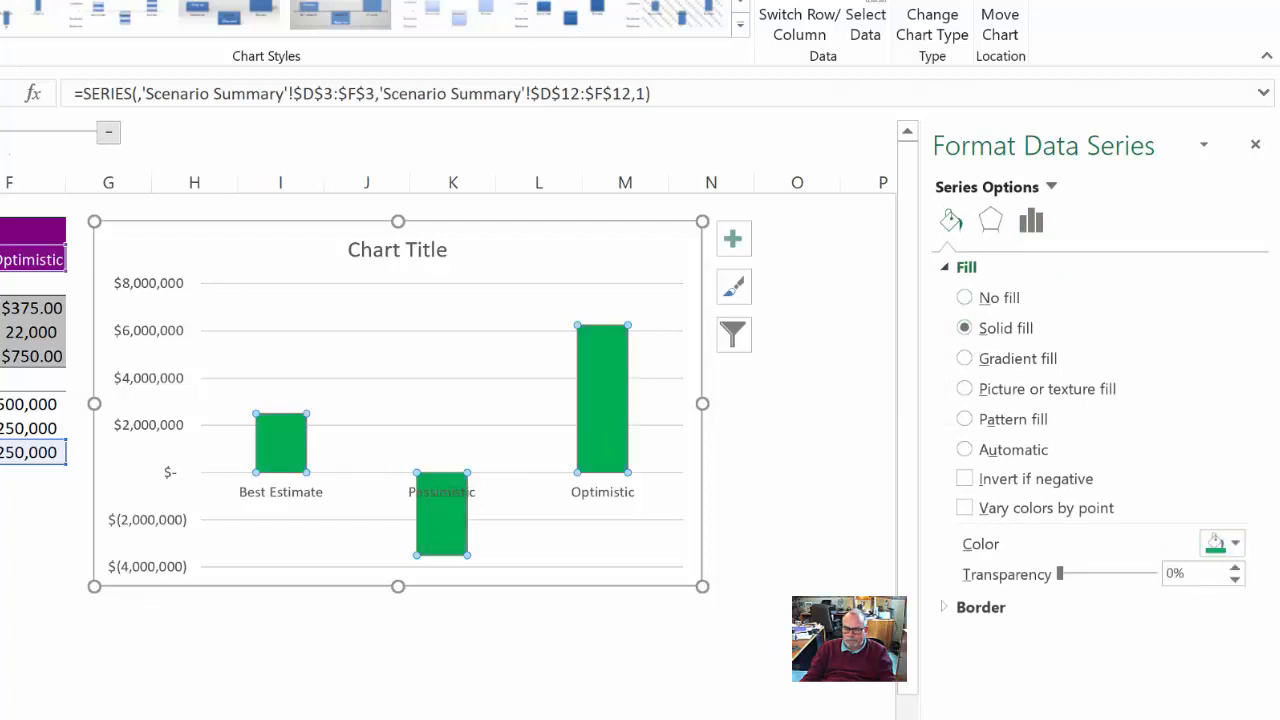
- Turn on Invert if negative for the series, with dark red as the fill for negative columns
left_click(1030, 482)
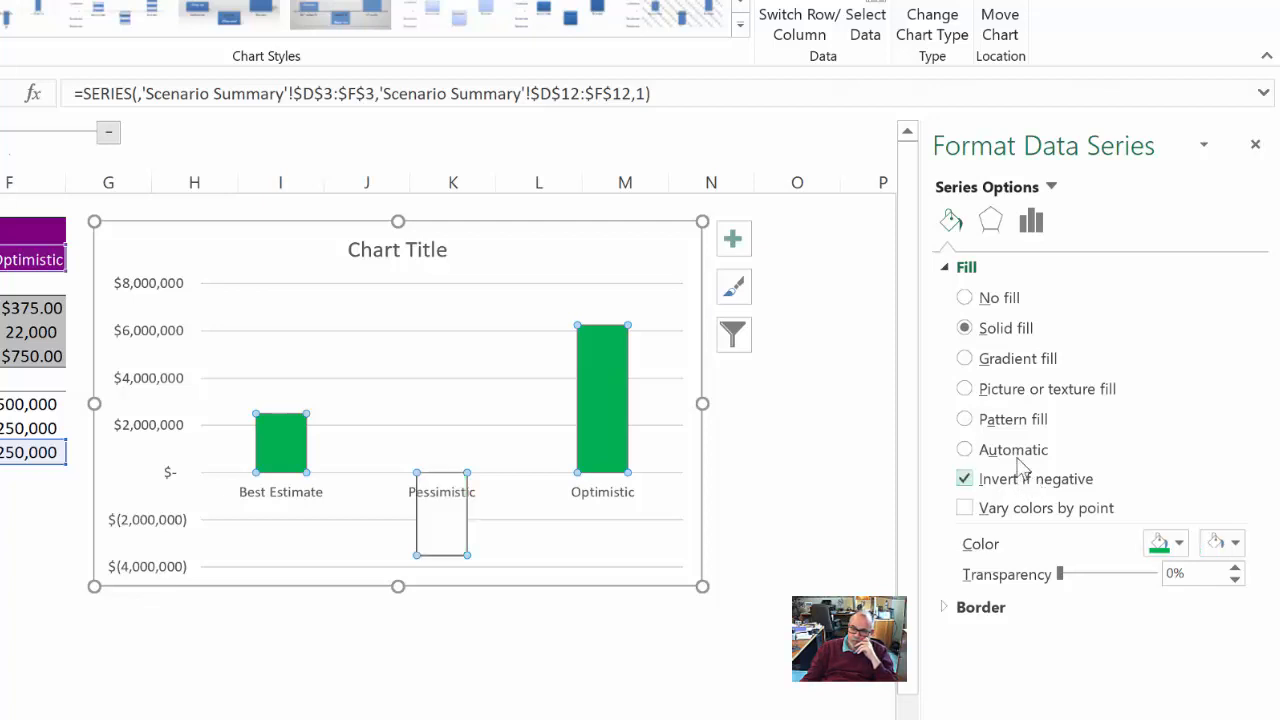
left_click(1235, 545)
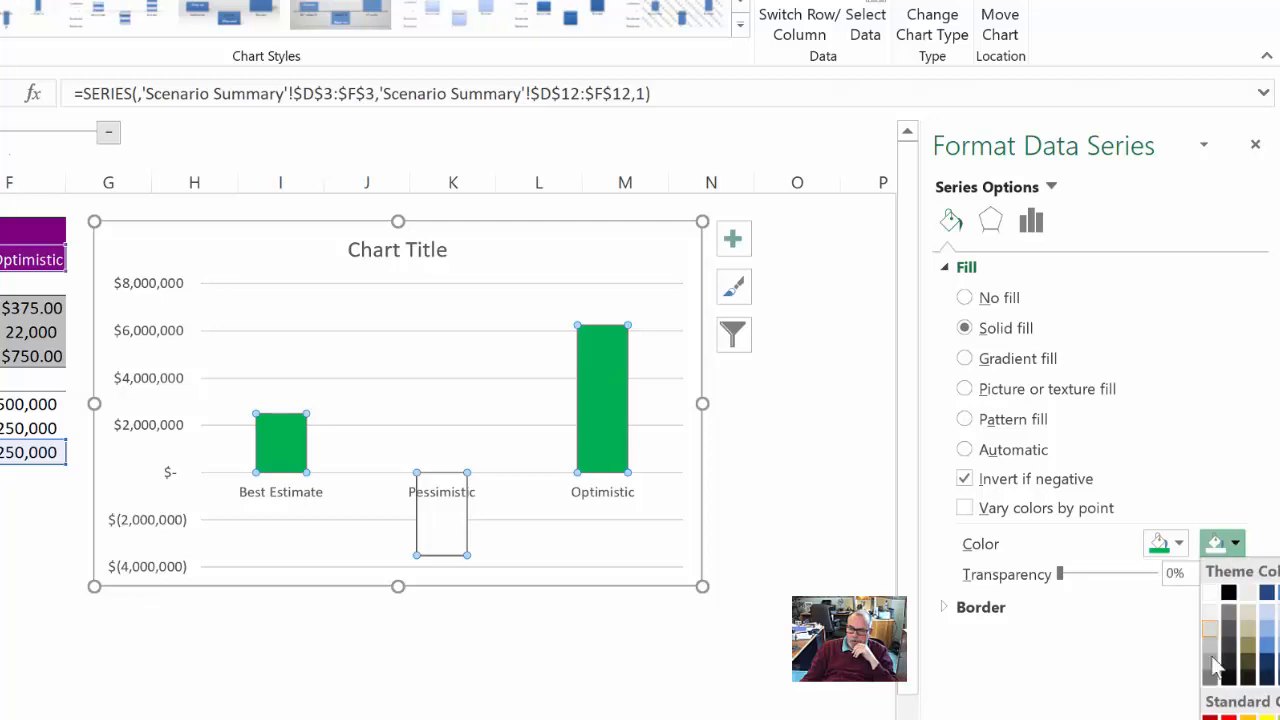
left_click(1210, 717)
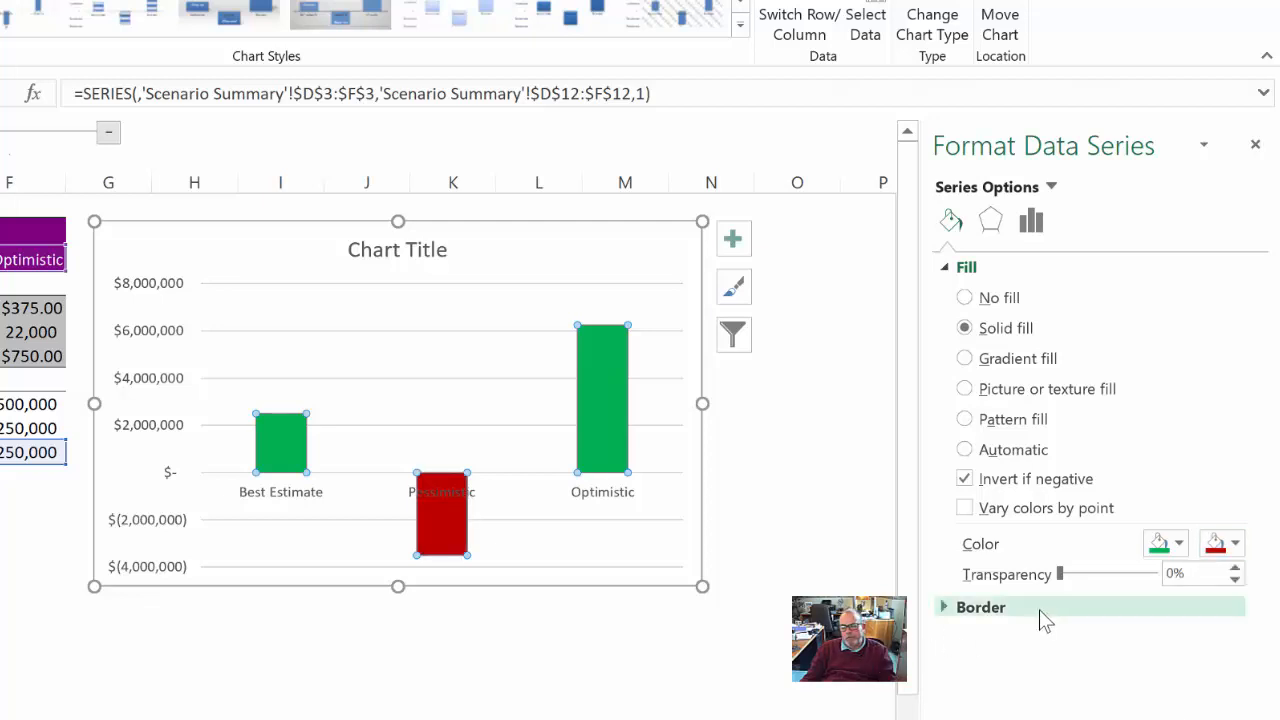
left_click(669, 649)
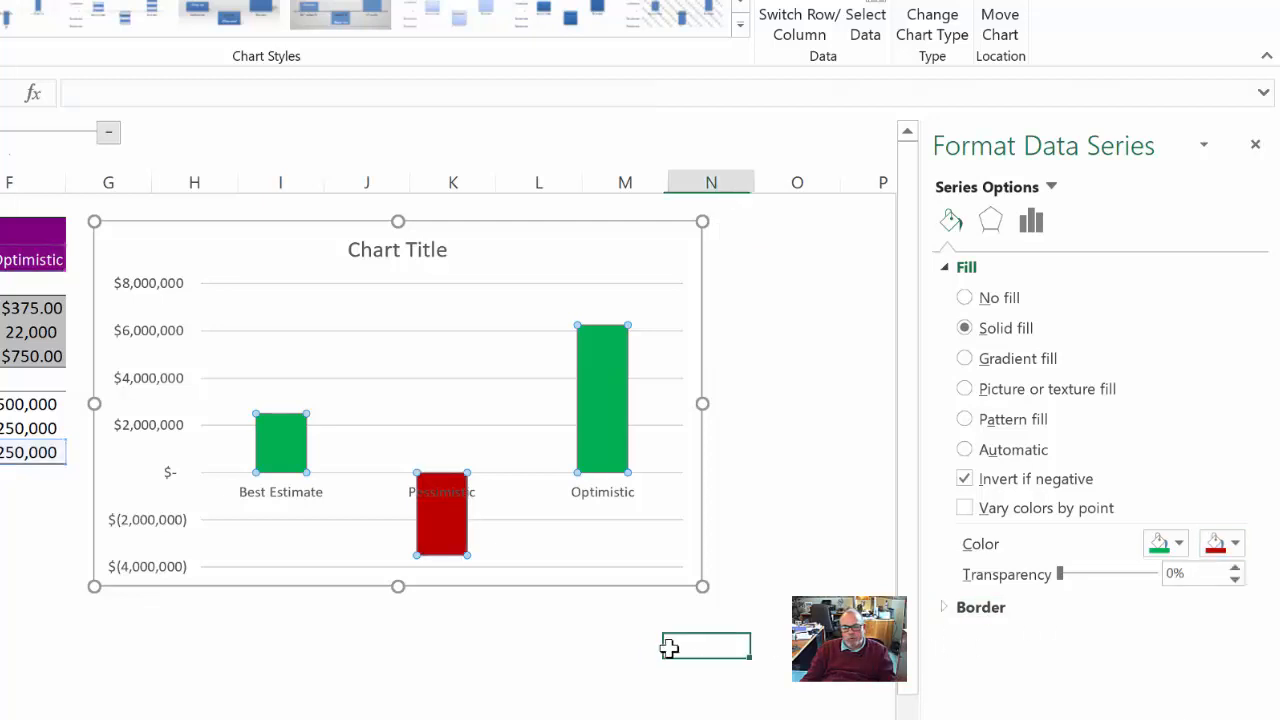
- Set the font colour of the chart's vertical axis labels to black
left_click(446, 504)
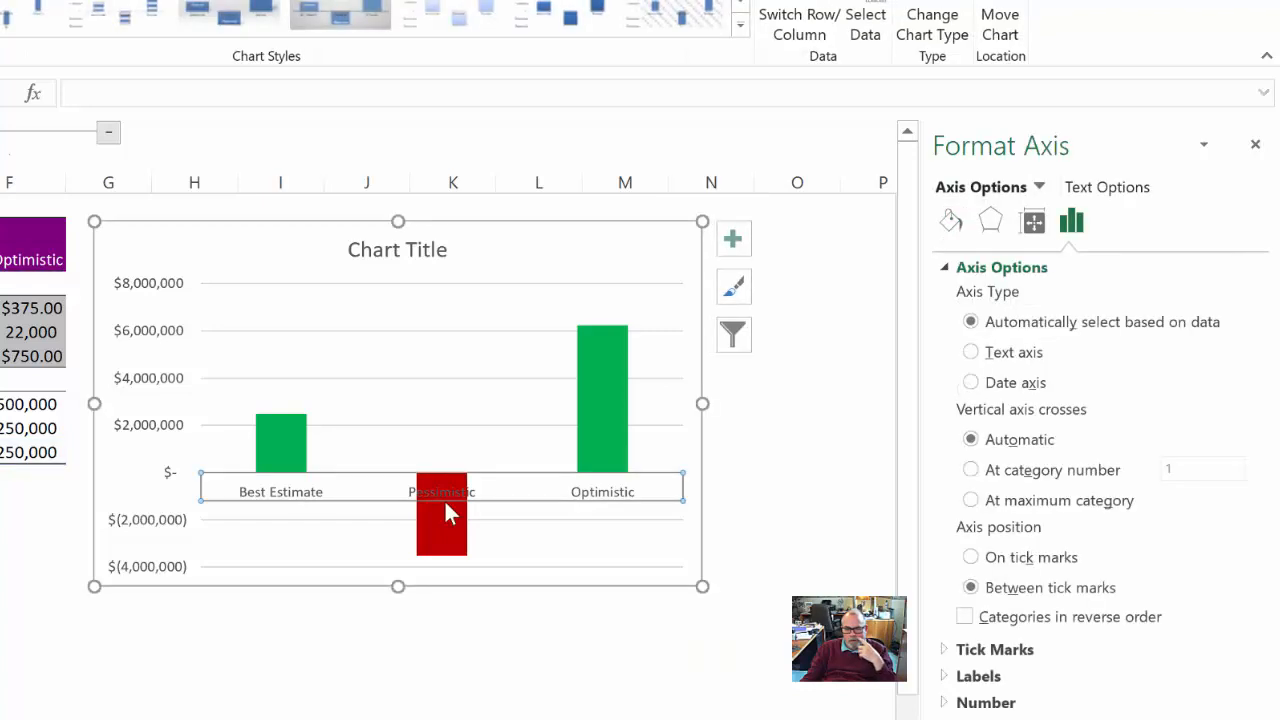
left_click(169, 343)
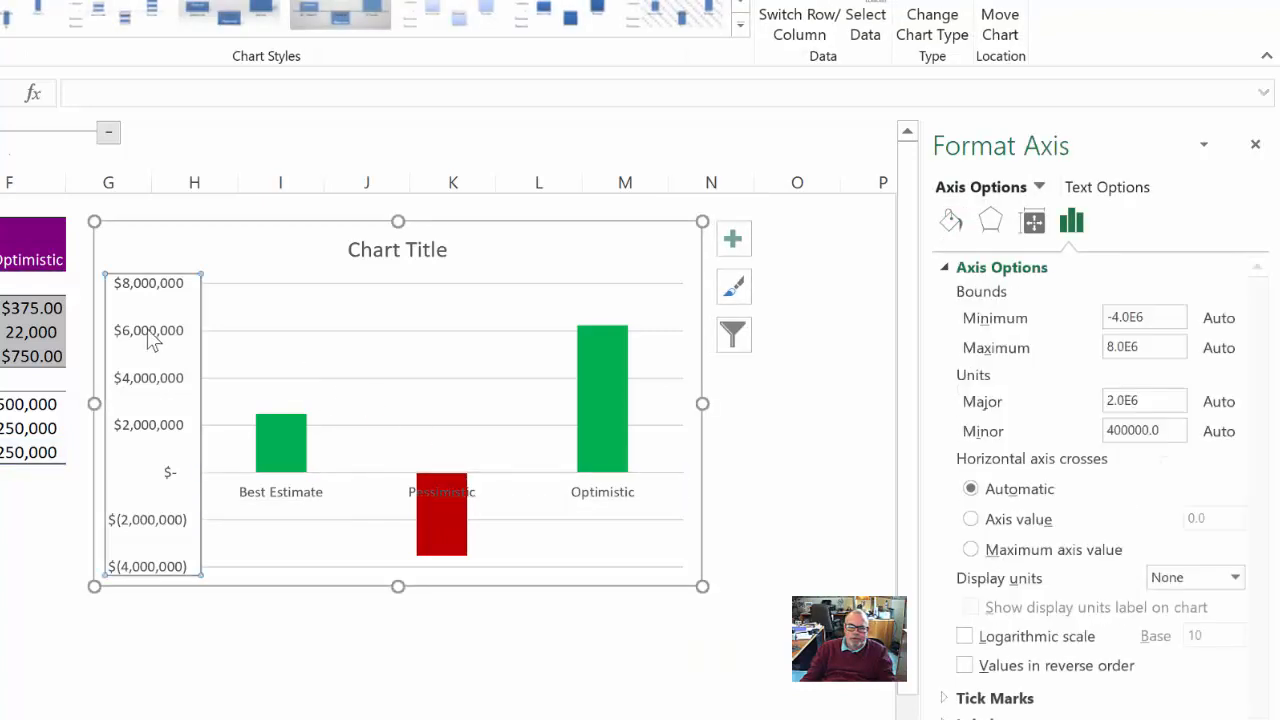
left_click(1, 1)
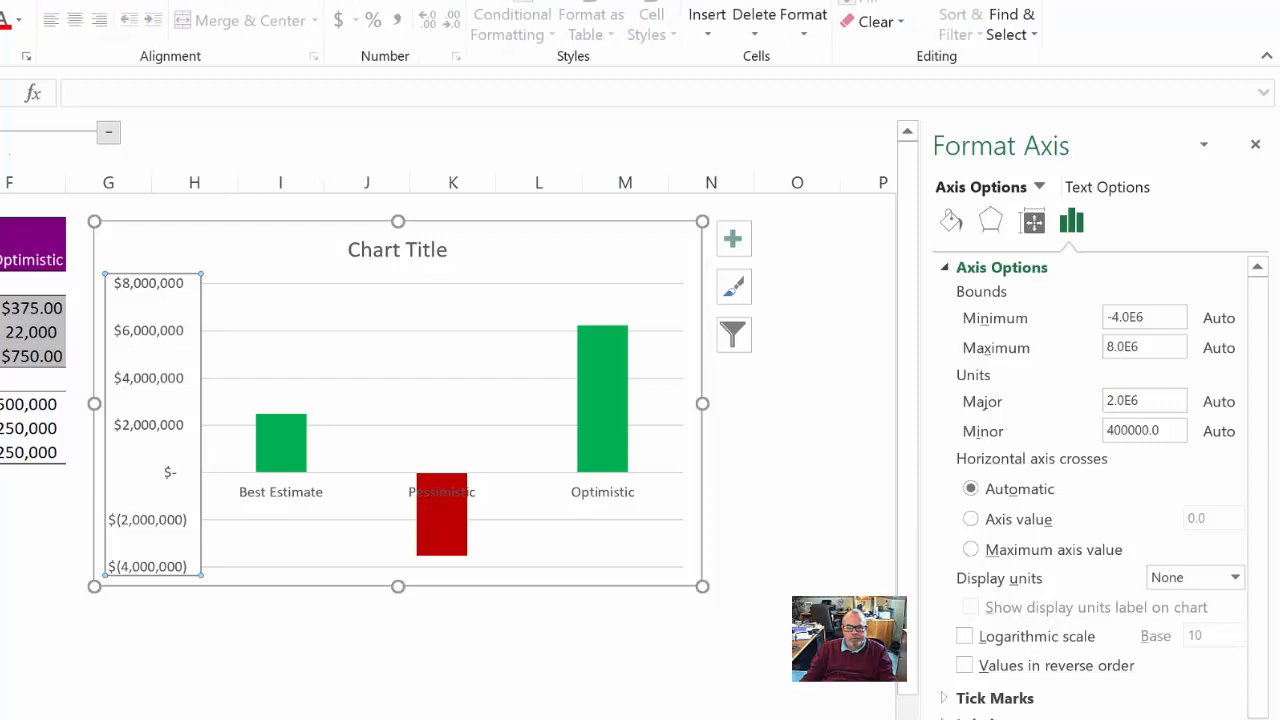
left_click(18, 22)
left_click(5, 50)
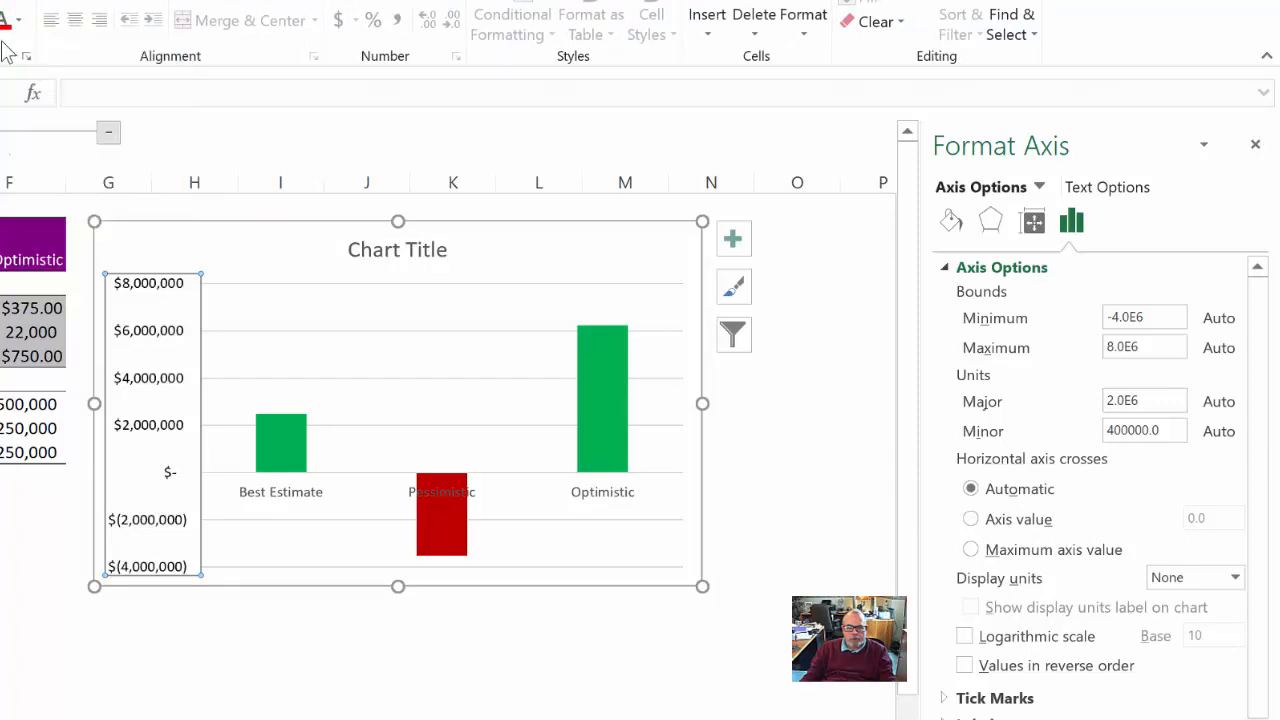
- Make the scenario name labels on the chart's horizontal axis black and bold, and deselect the chart
left_click(288, 496)
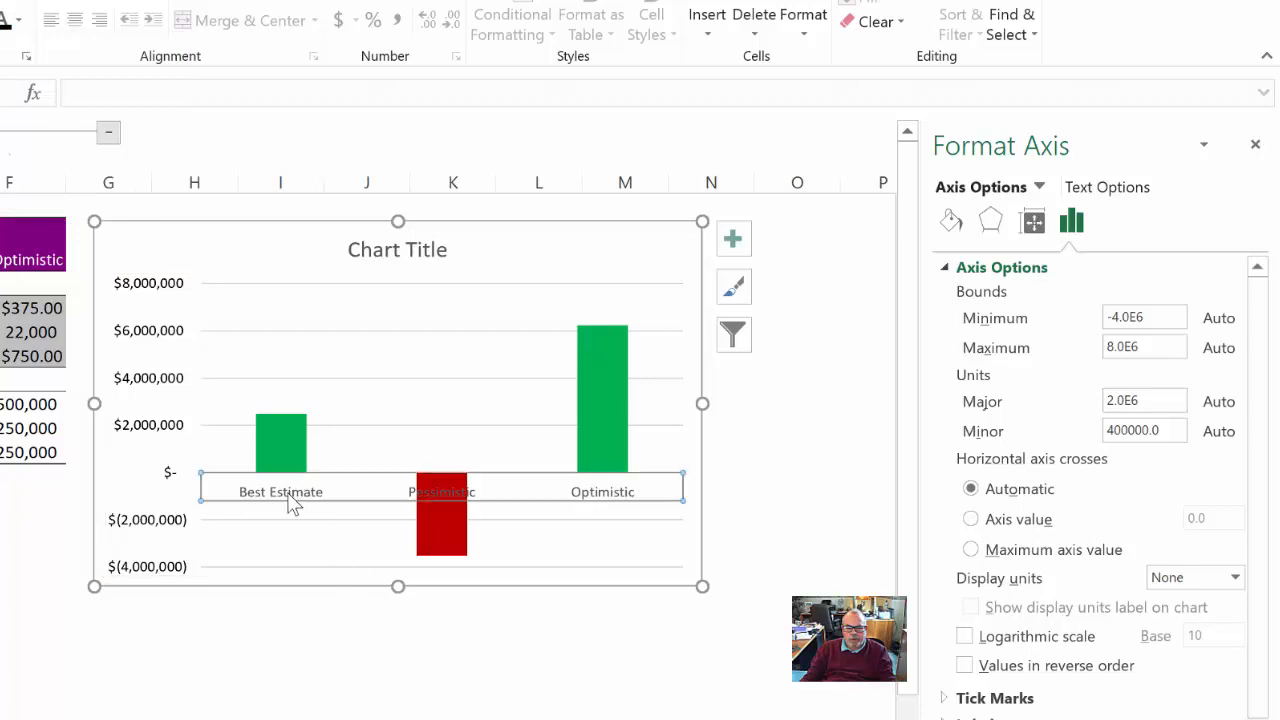
left_click(5, 24)
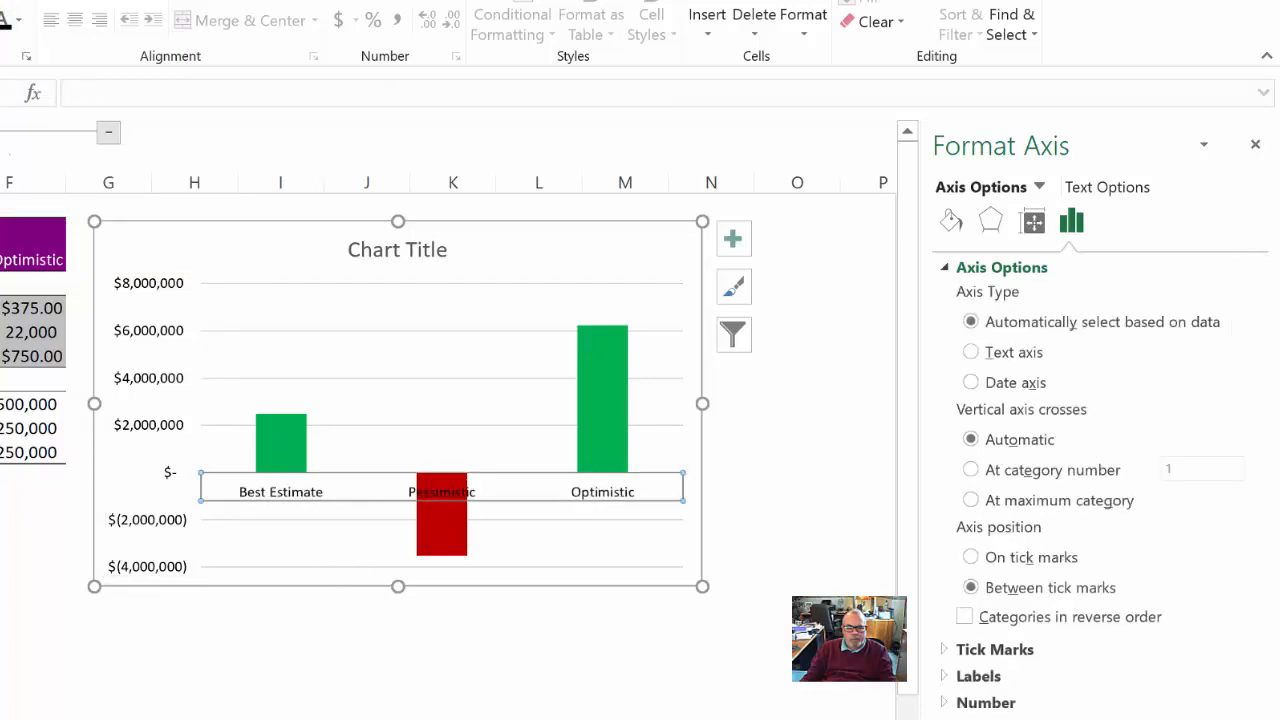
key("ctrl+b")
left_click(169, 649)
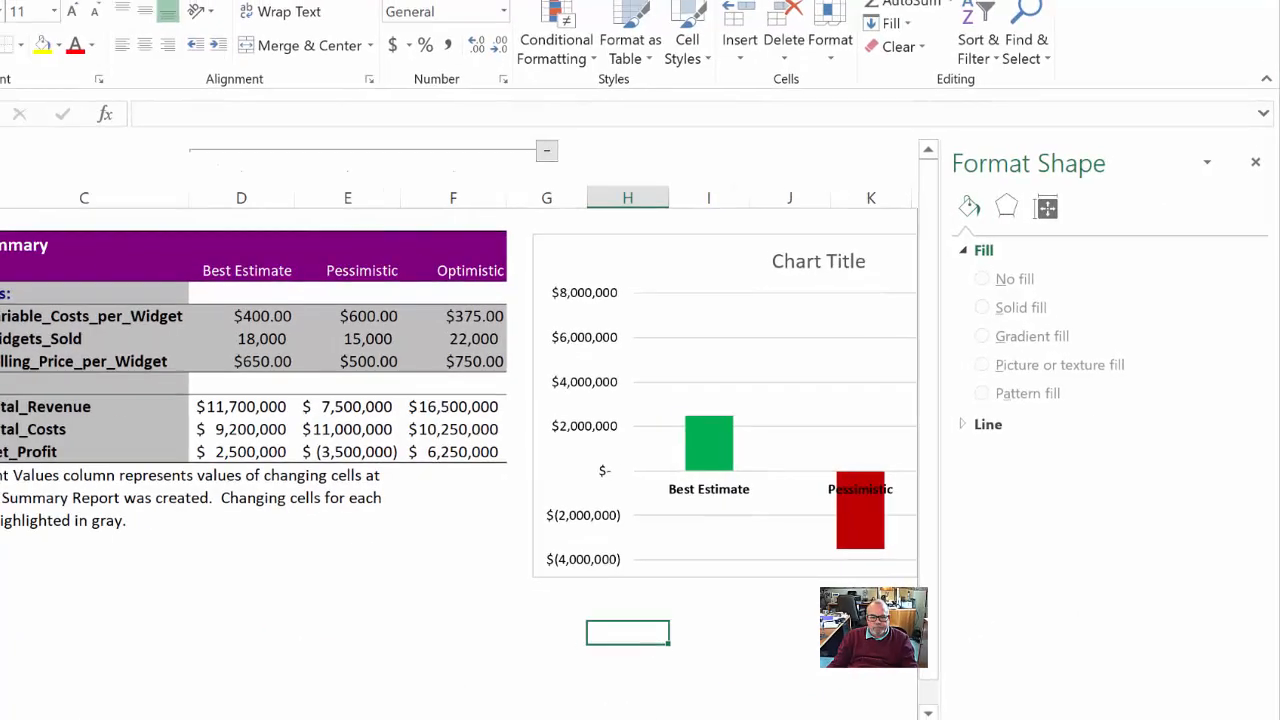
- Look over the scenario names and the changing and result cell labels in the summary table, and close the formatting pane
left_click(409, 297)
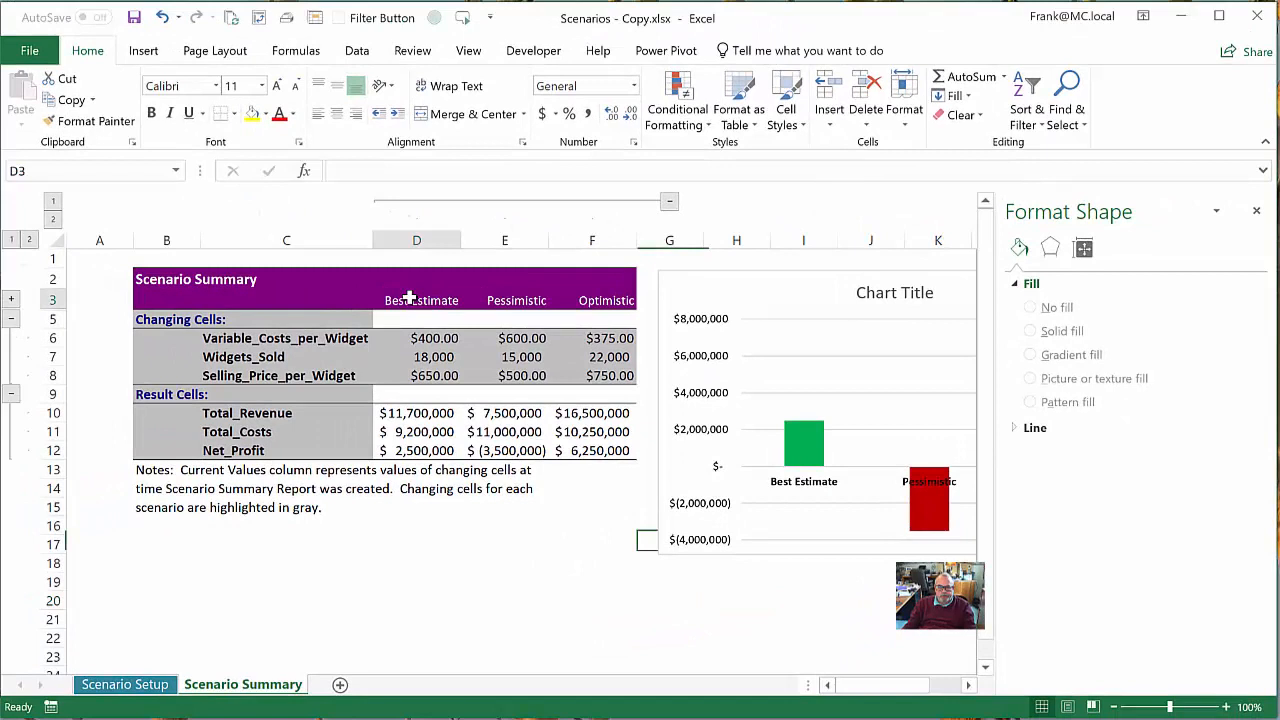
left_click_drag(409, 297, 563, 297)
left_click(309, 339)
left_click_drag(309, 339, 286, 451)
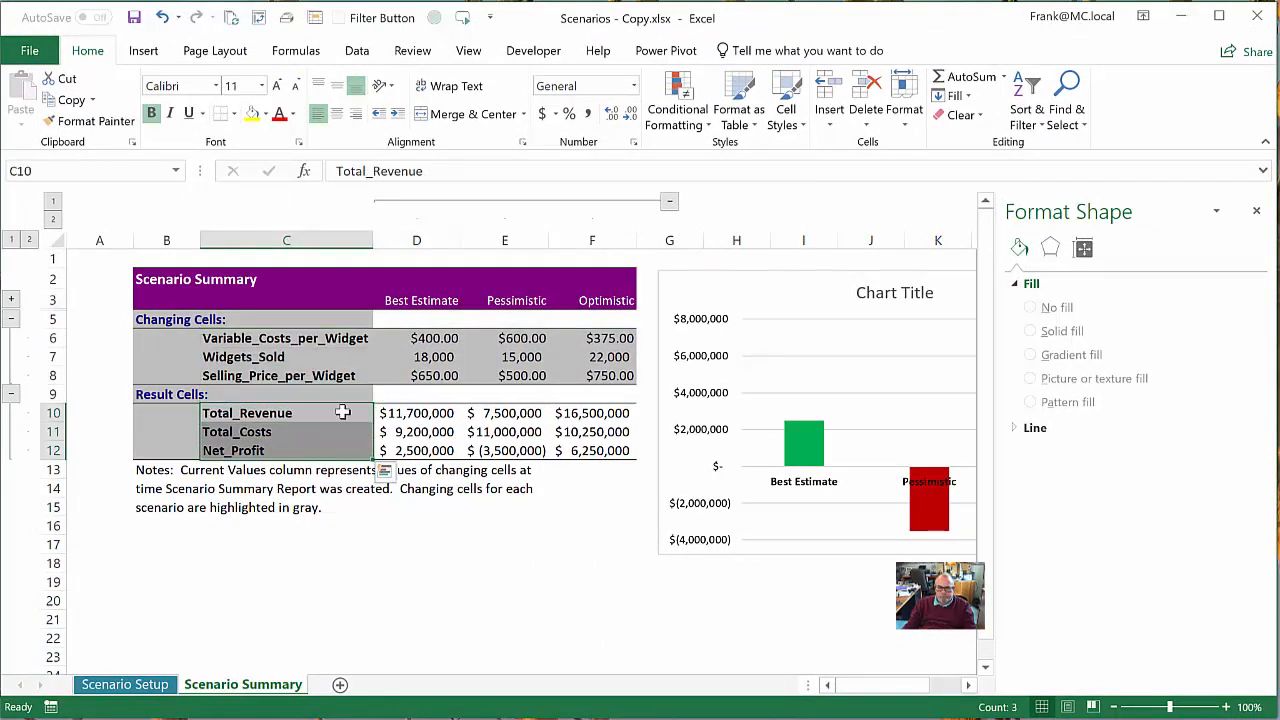
left_click(1256, 210)
- Review the three scenario columns with their changing and result cells in the summary, including Widgets_Sold, and switch to the Scenario Setup sheet
left_click_drag(405, 305, 584, 310)
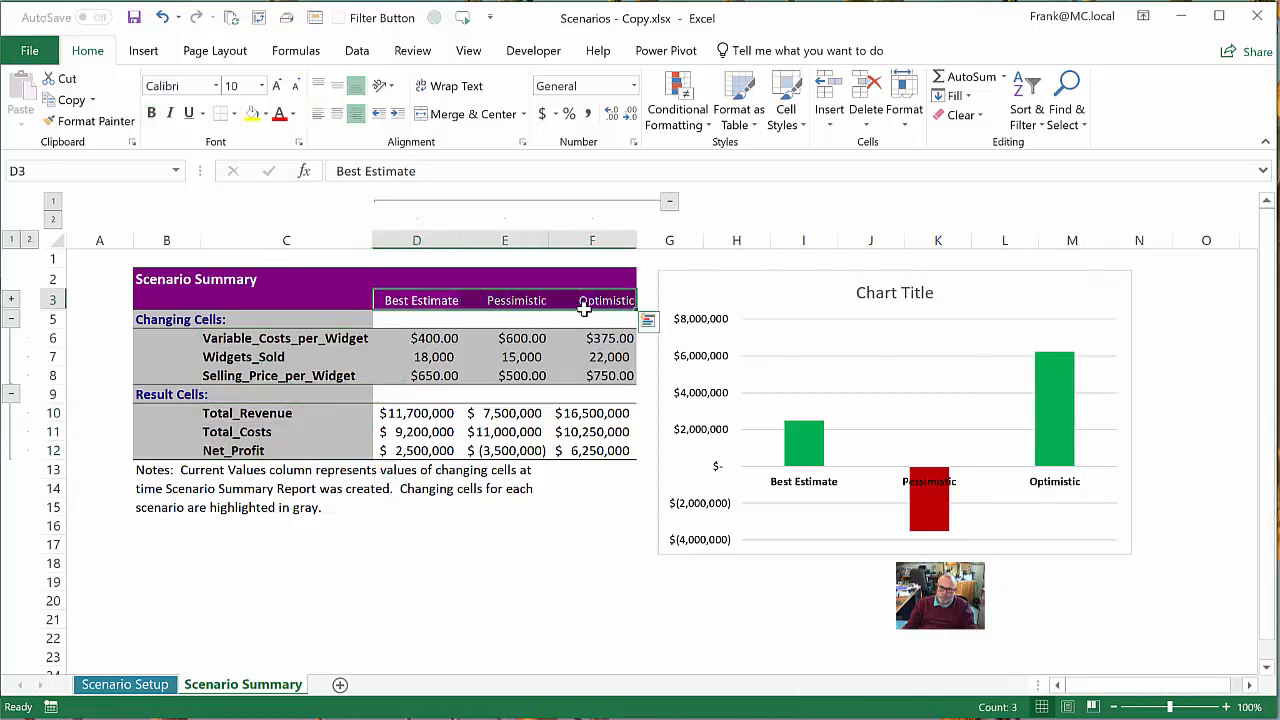
left_click_drag(306, 338, 340, 391)
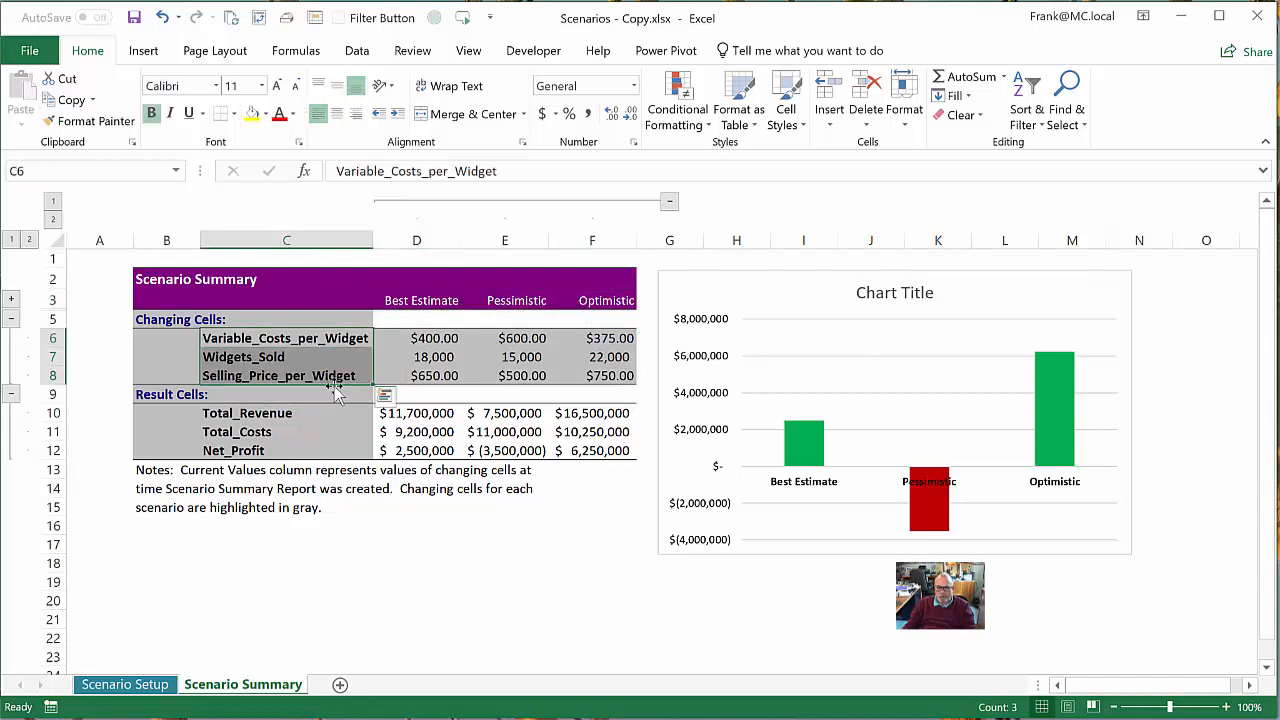
left_click_drag(252, 412, 240, 460)
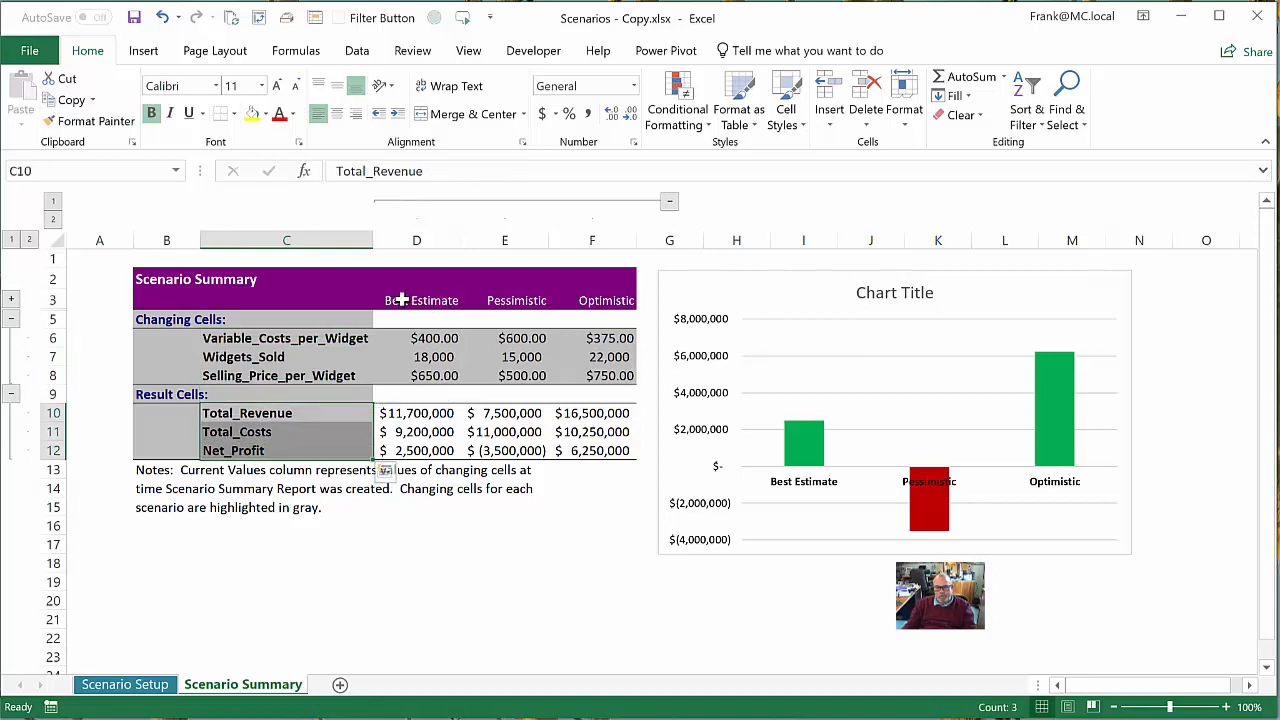
left_click_drag(449, 298, 574, 448)
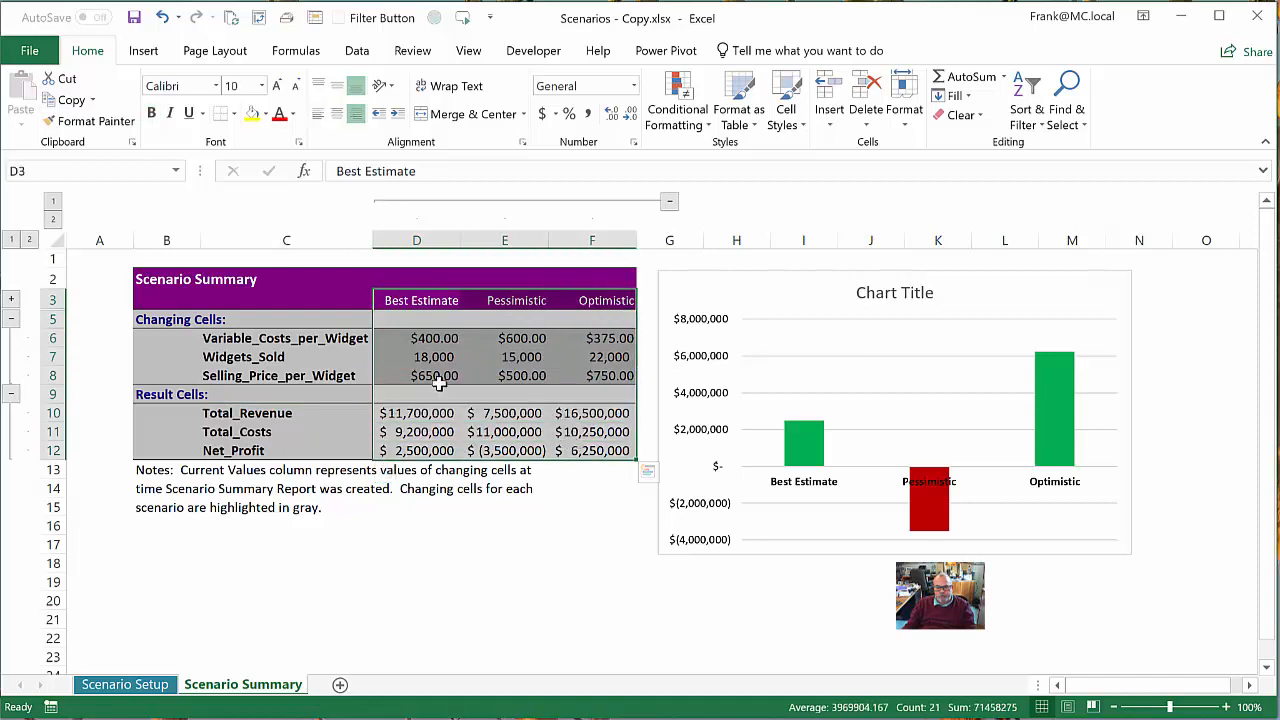
left_click(440, 378)
left_click(268, 354)
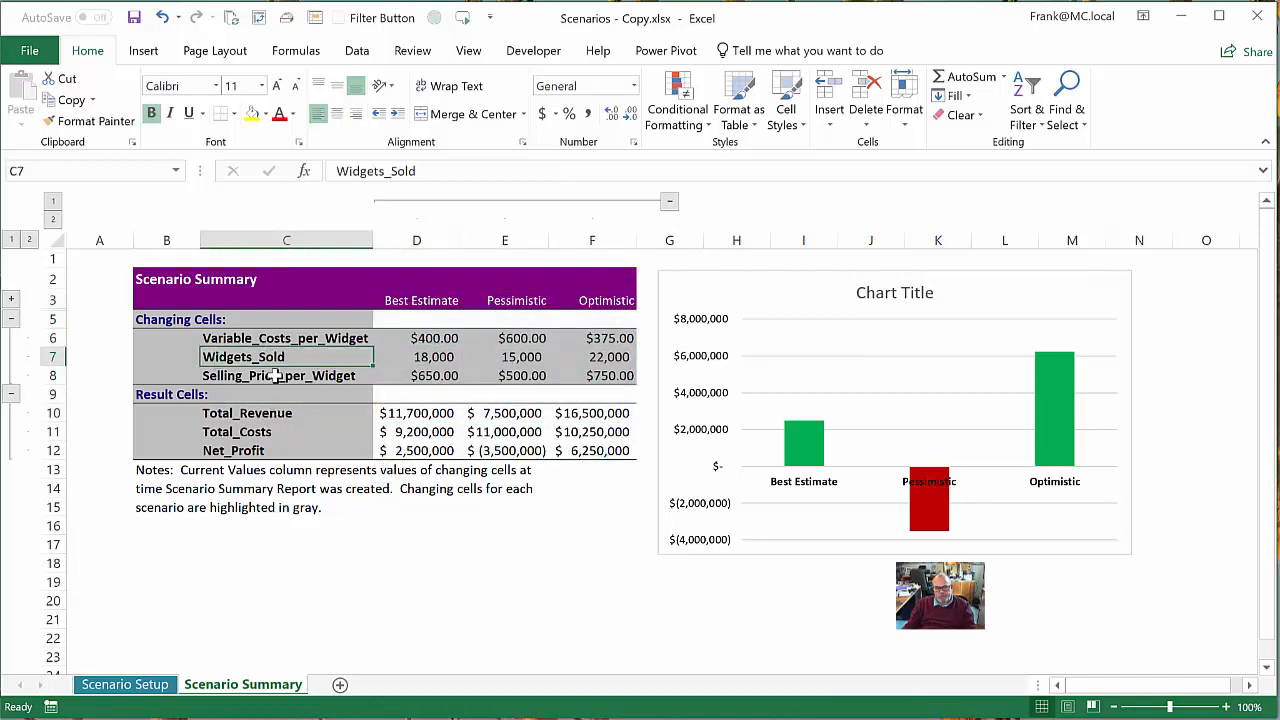
left_click_drag(272, 340, 254, 450)
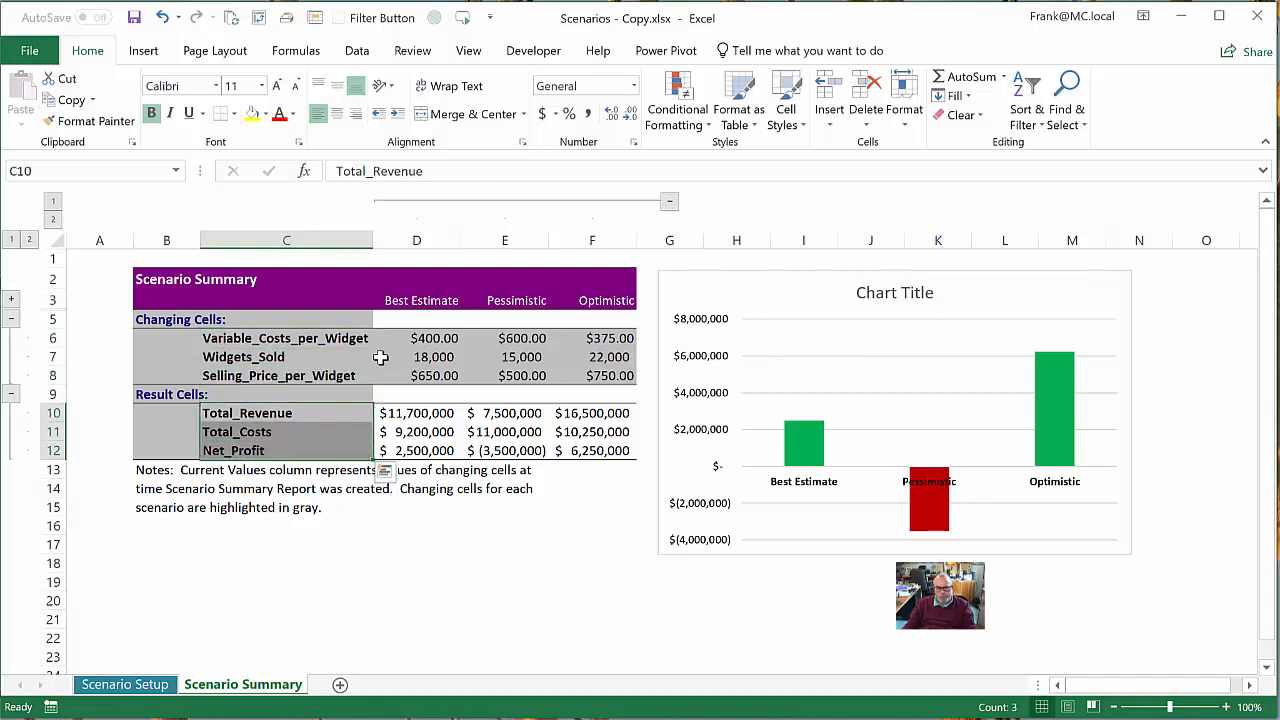
left_click_drag(402, 300, 580, 308)
left_click(551, 362)
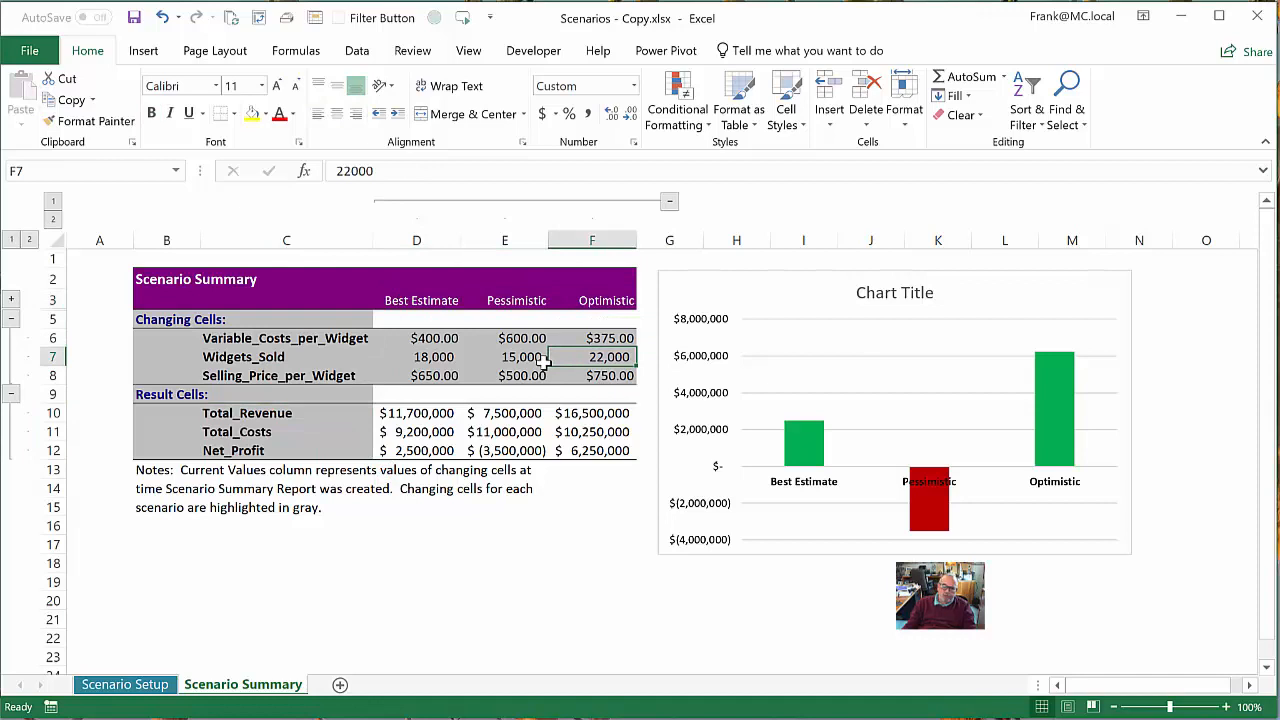
left_click(538, 360)
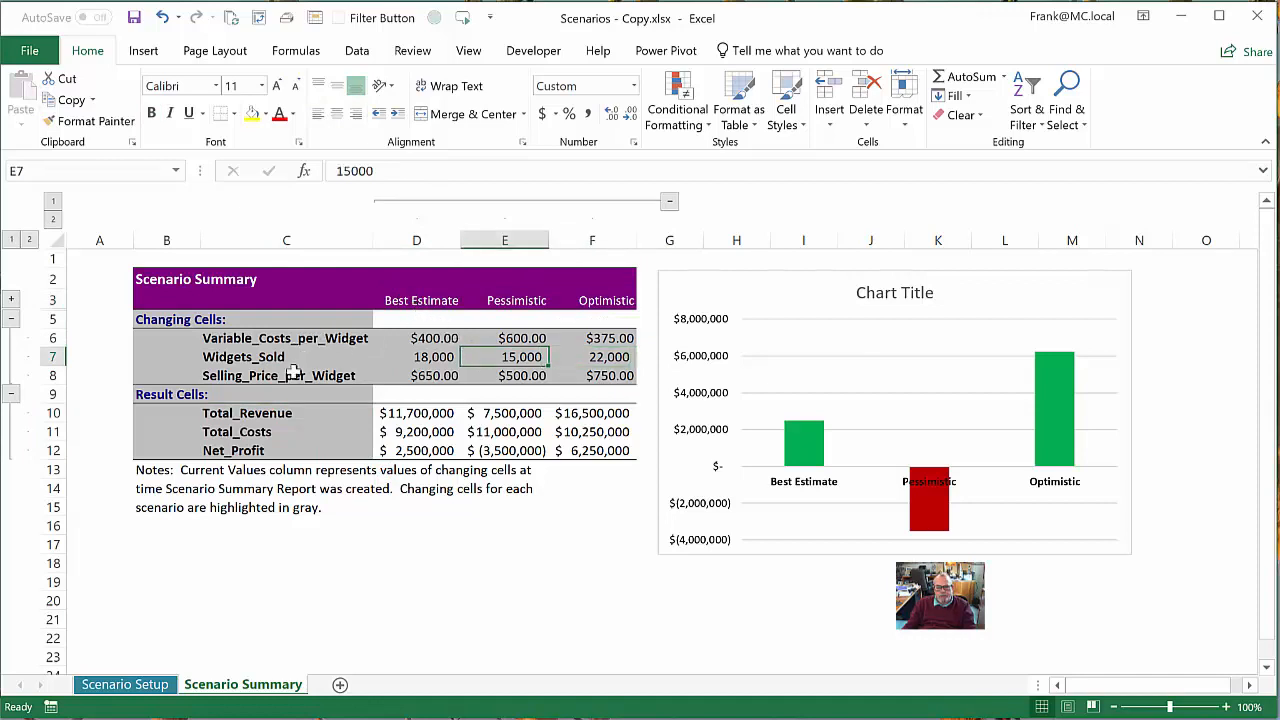
left_click(125, 684)
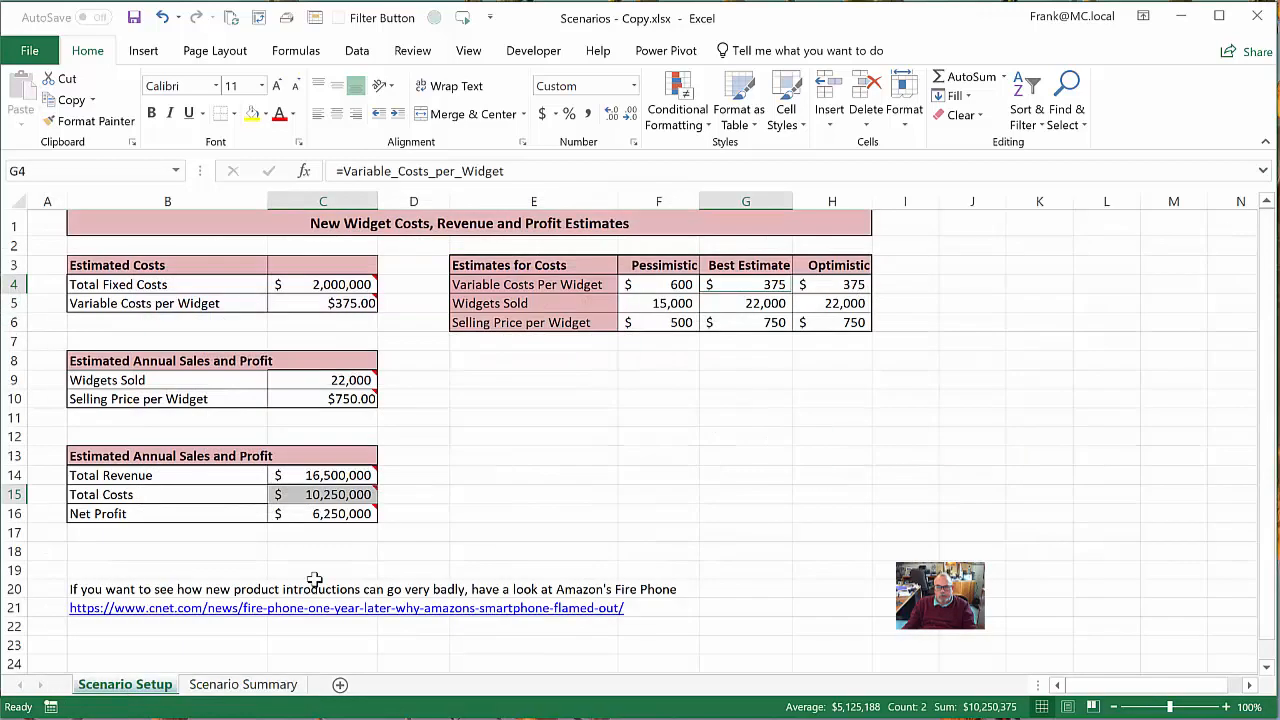